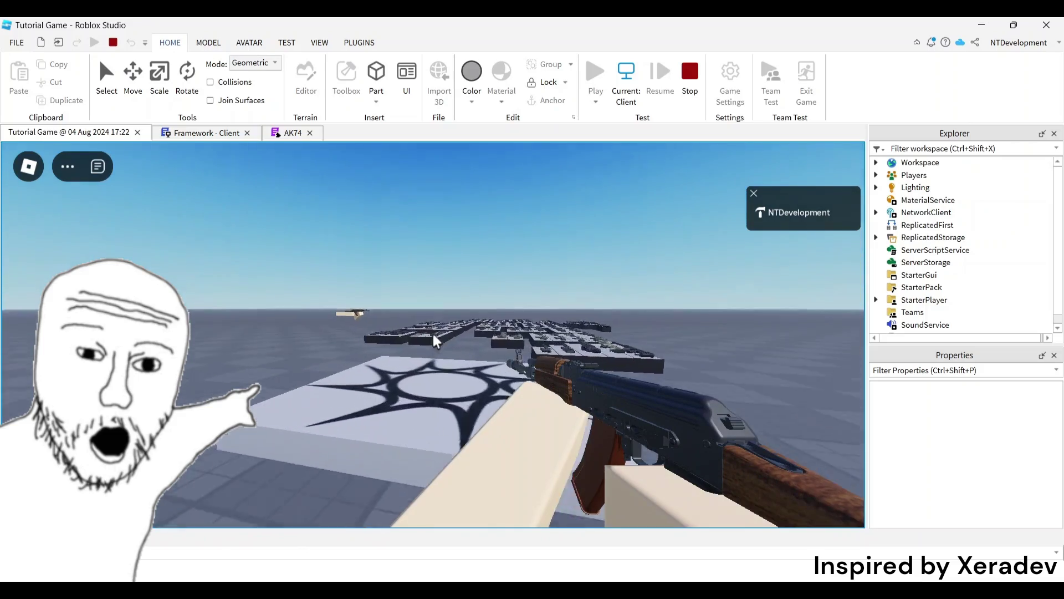
# Search Toolbox models for 'vie' and drag the Viewmodel arms model into the scene.
pyautogui.press('w')
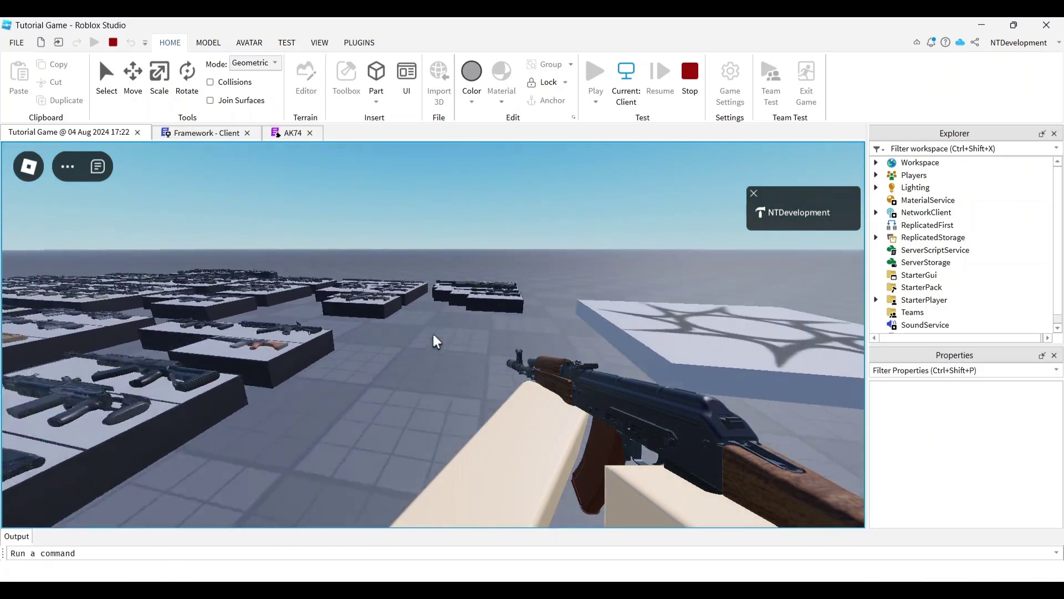
pyautogui.press('w')
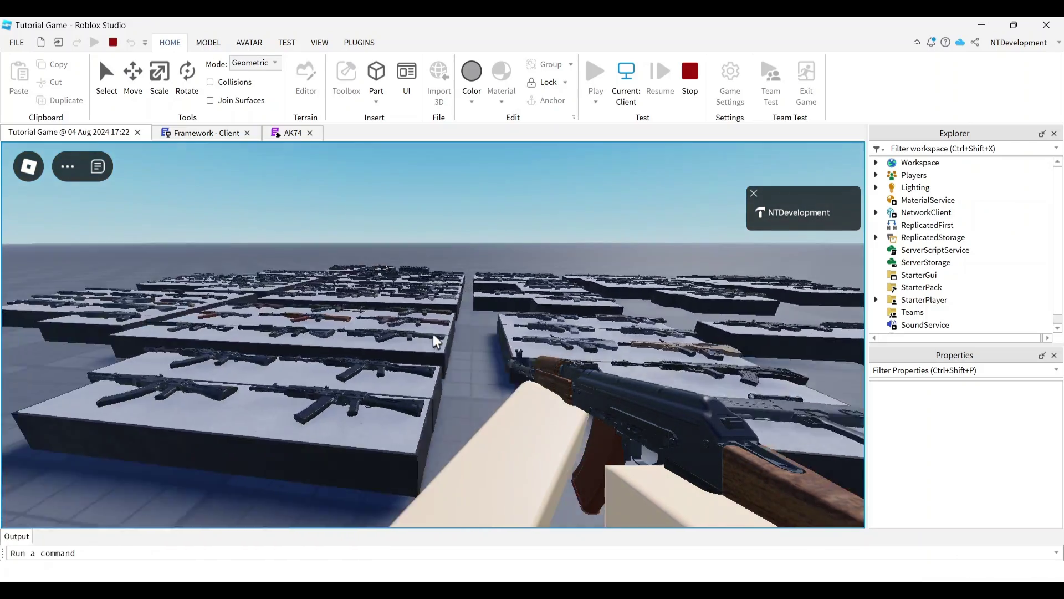
pyautogui.press('w')
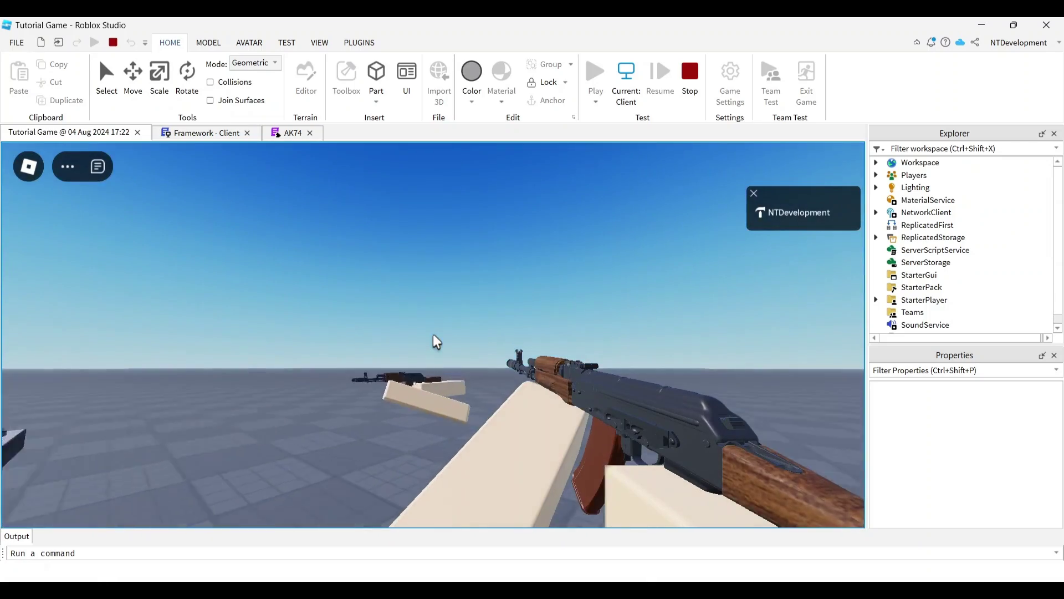
pyautogui.press('w')
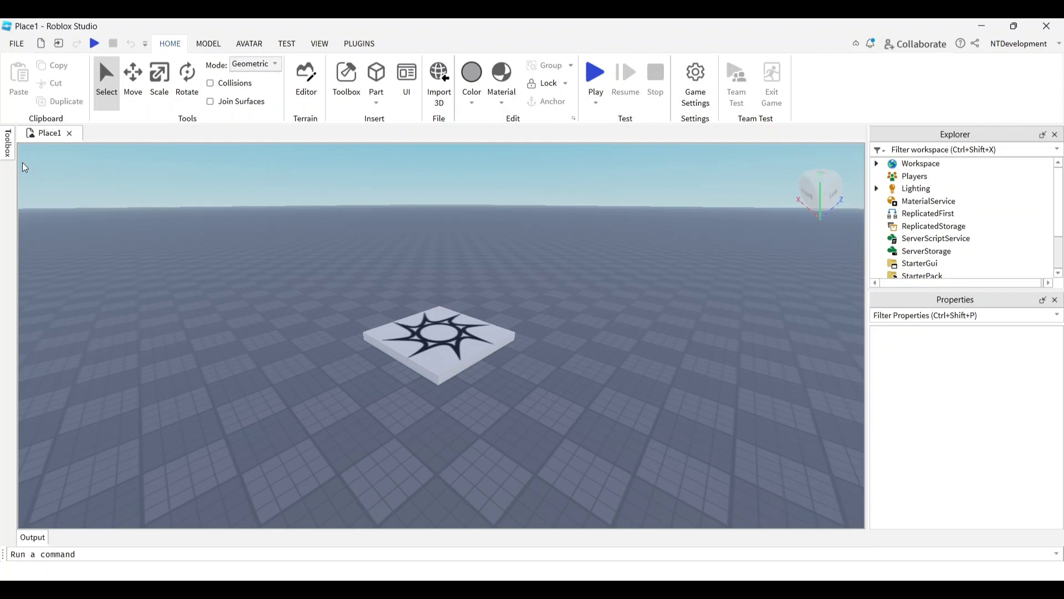
pyautogui.click(8, 143)
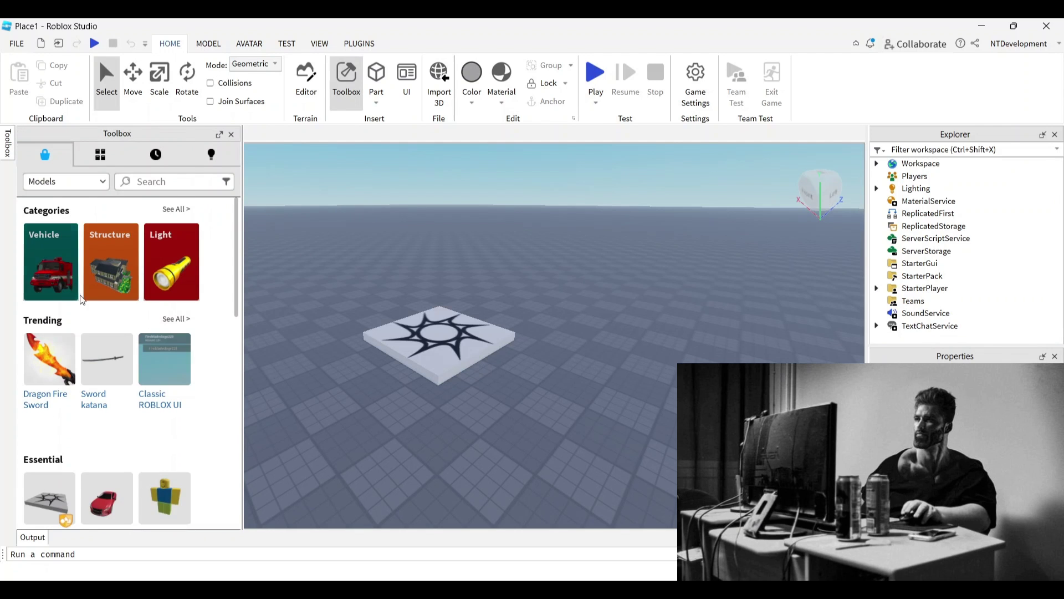
pyautogui.click(143, 181)
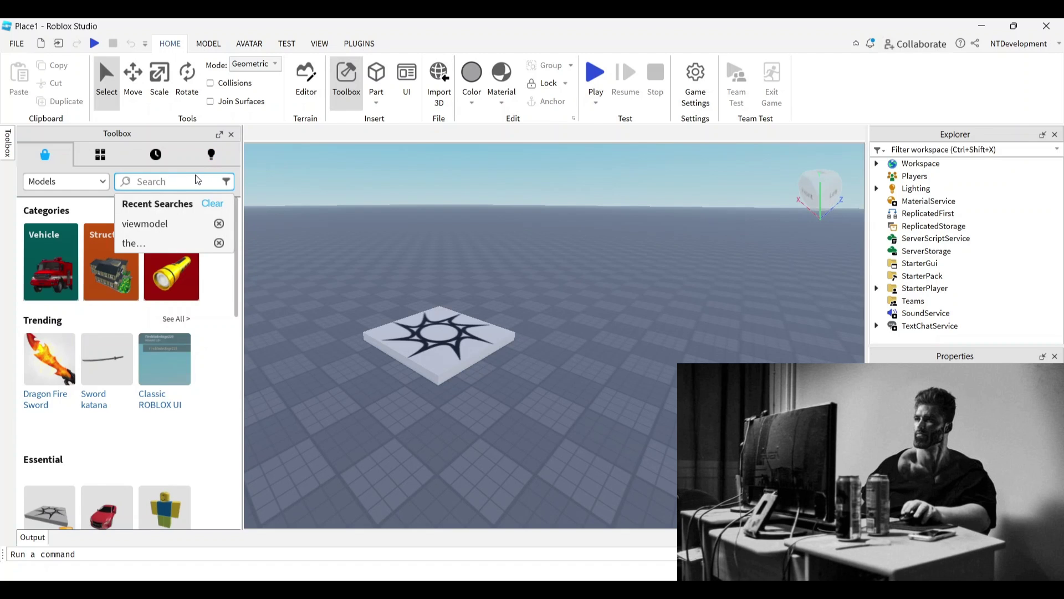
pyautogui.write('viewmodel')
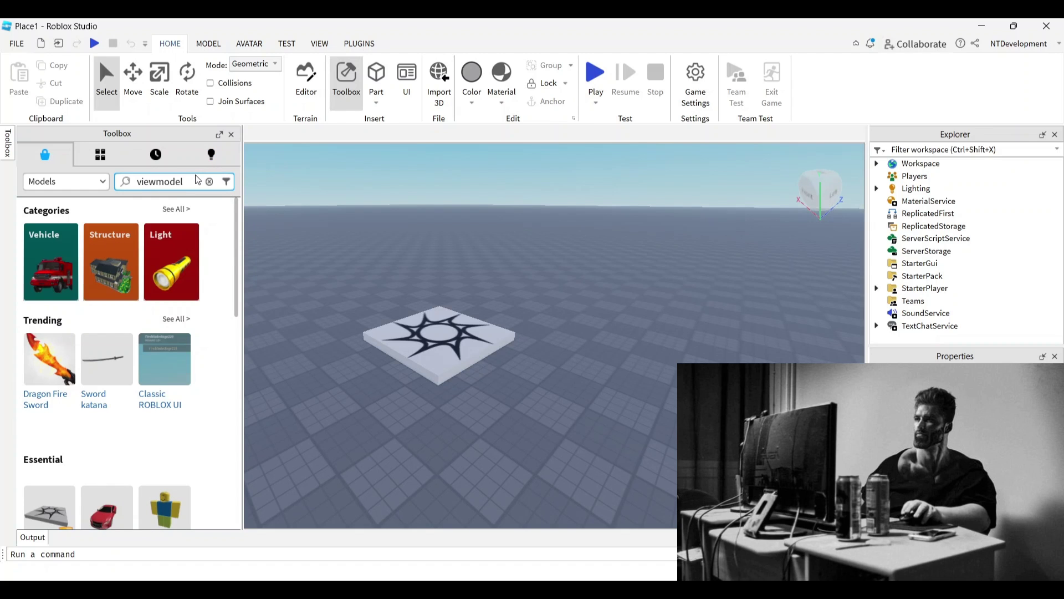
pyautogui.press('Return')
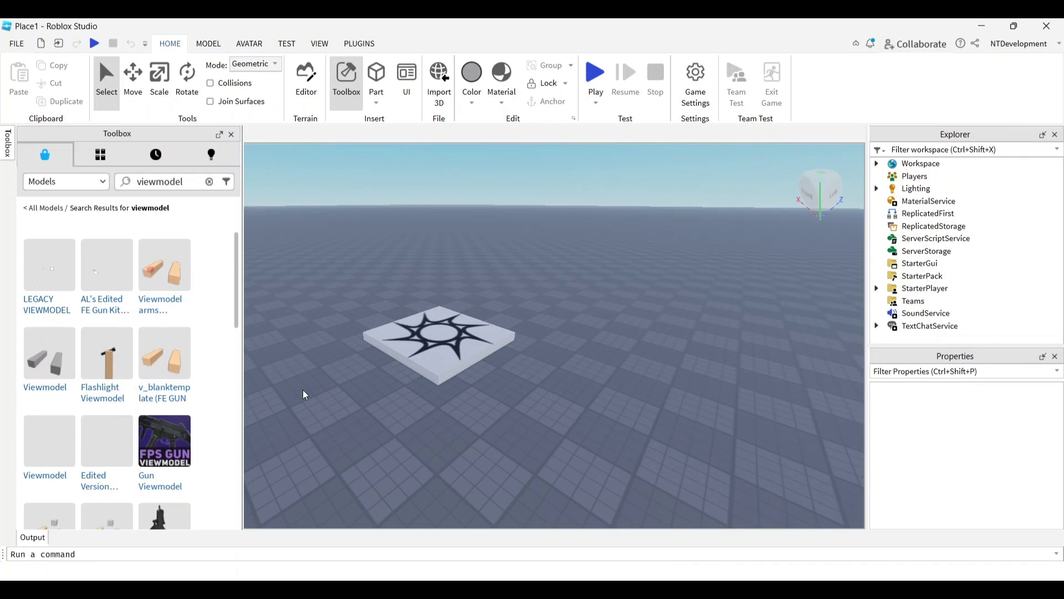
pyautogui.scroll(-3, 61, 338)
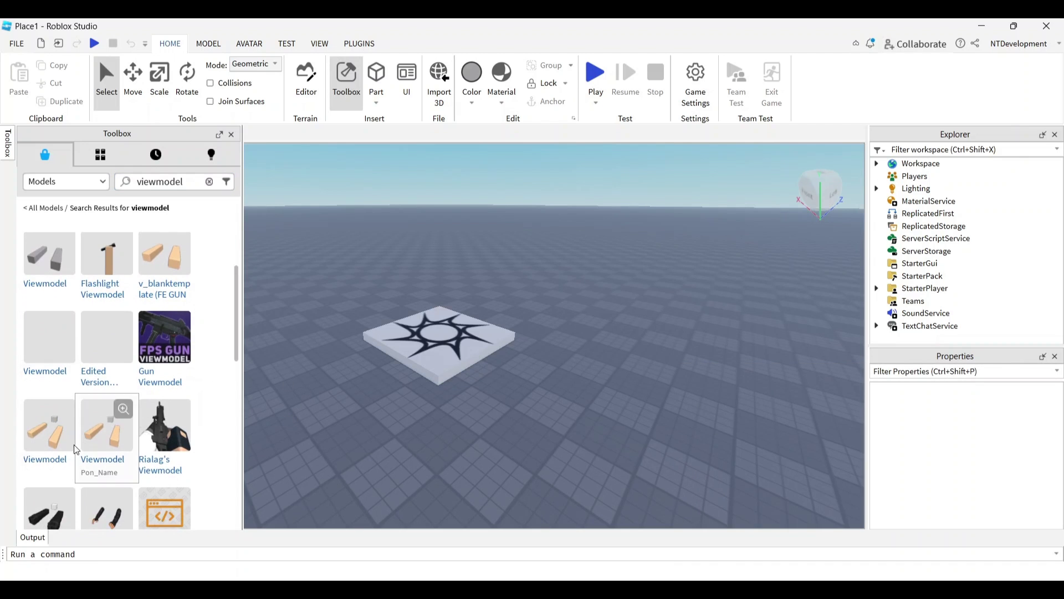
pyautogui.moveTo(50, 445); pyautogui.dragTo(750, 385)
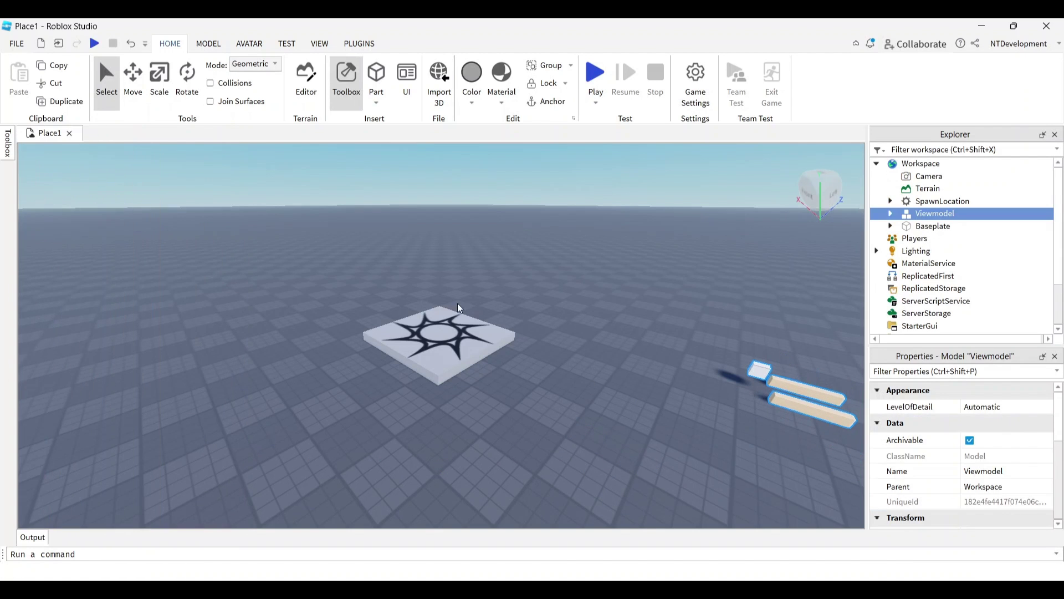
# Search the Toolbox for 'comprehensive gun kit' and drag the first result into the scene.
pyautogui.click(8, 146)
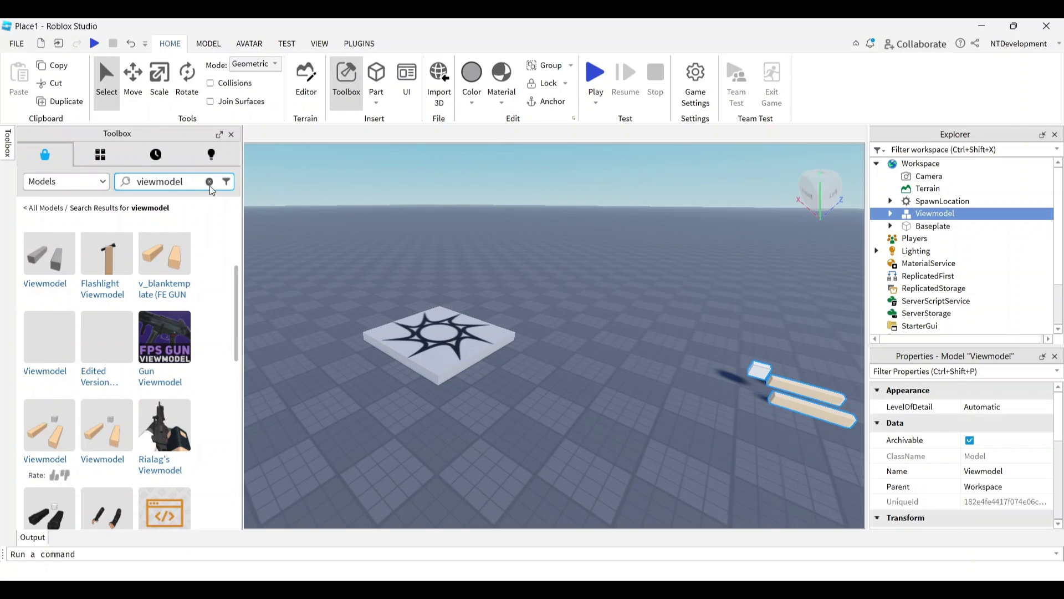
pyautogui.click(211, 185)
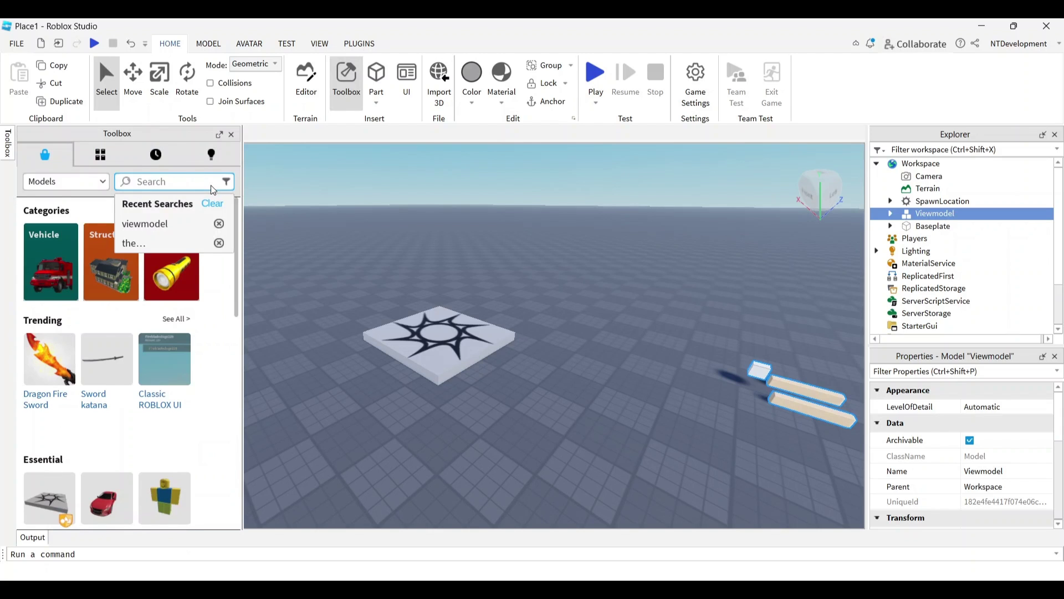
pyautogui.write('compre')
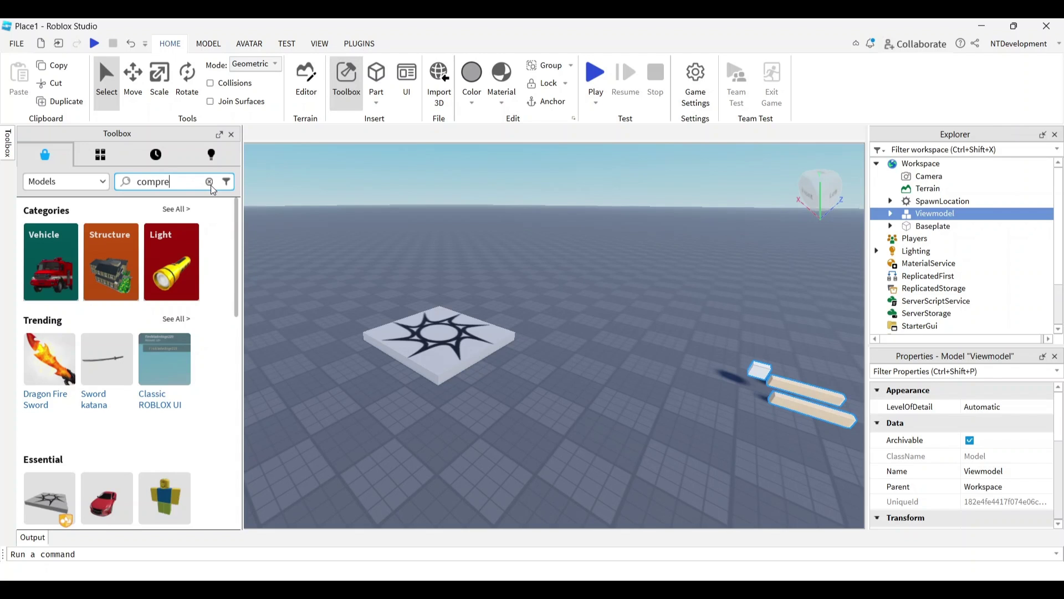
pyautogui.write('hensive gun kit')
pyautogui.press('Return')
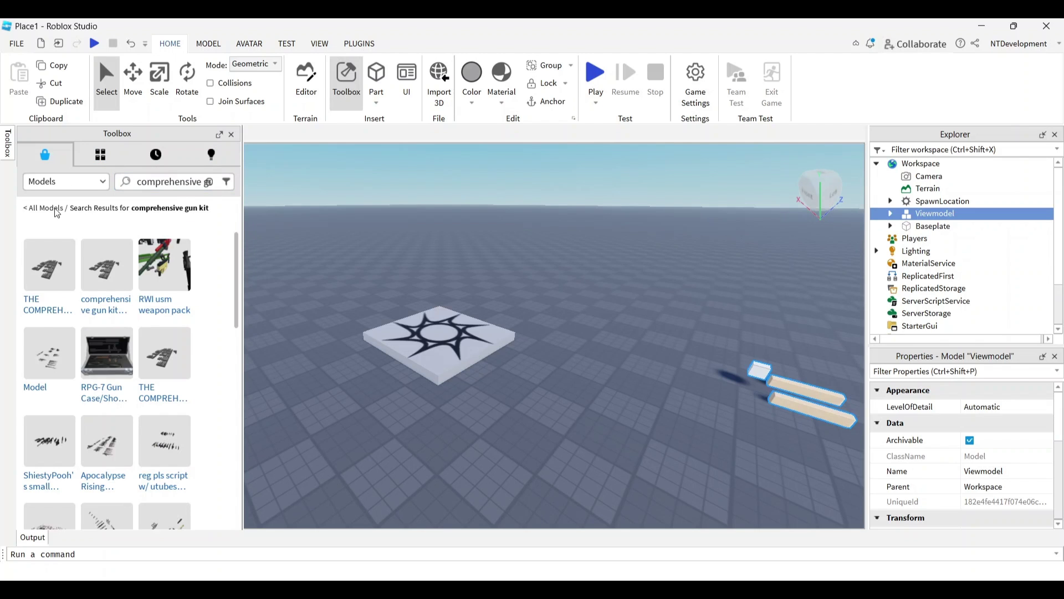
pyautogui.moveTo(25, 269)
pyautogui.moveTo(47, 272); pyautogui.dragTo(594, 280)
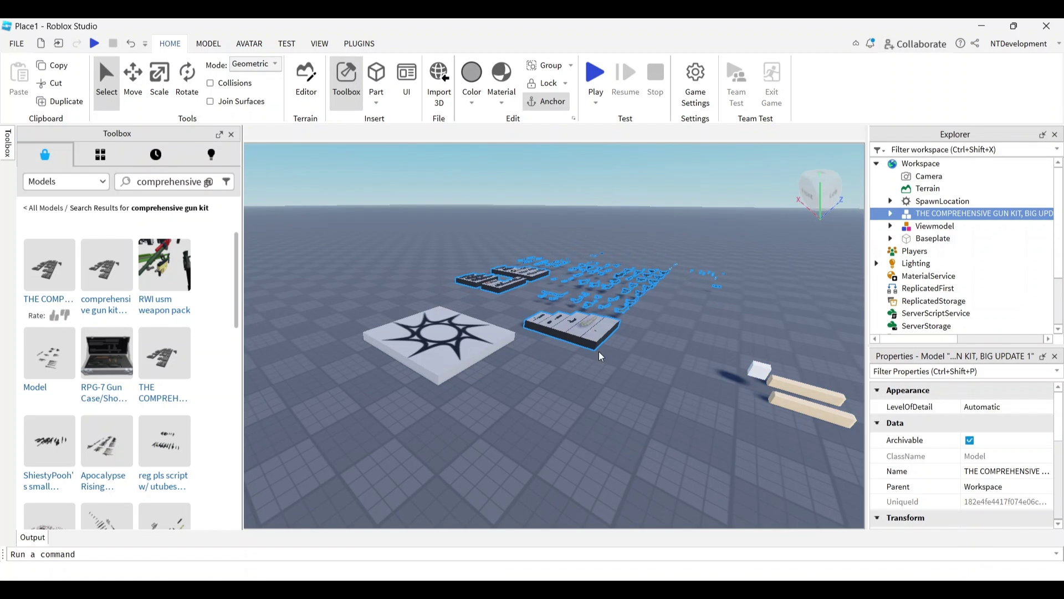
# Finish placing the gun kit and drag the Viewmodel arms next to it.
pyautogui.moveTo(601, 357); pyautogui.dragTo(600, 357, button='right')
pyautogui.press('w')
pyautogui.press('a')
pyautogui.press('s')
pyautogui.scroll(-5, 600, 362)
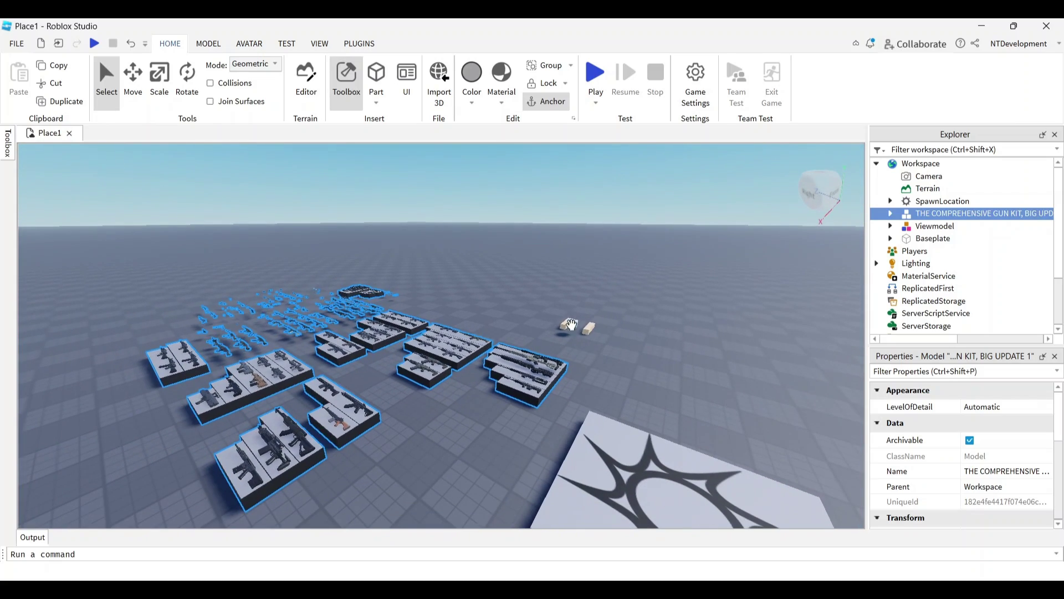
pyautogui.moveTo(573, 327); pyautogui.dragTo(57, 481)
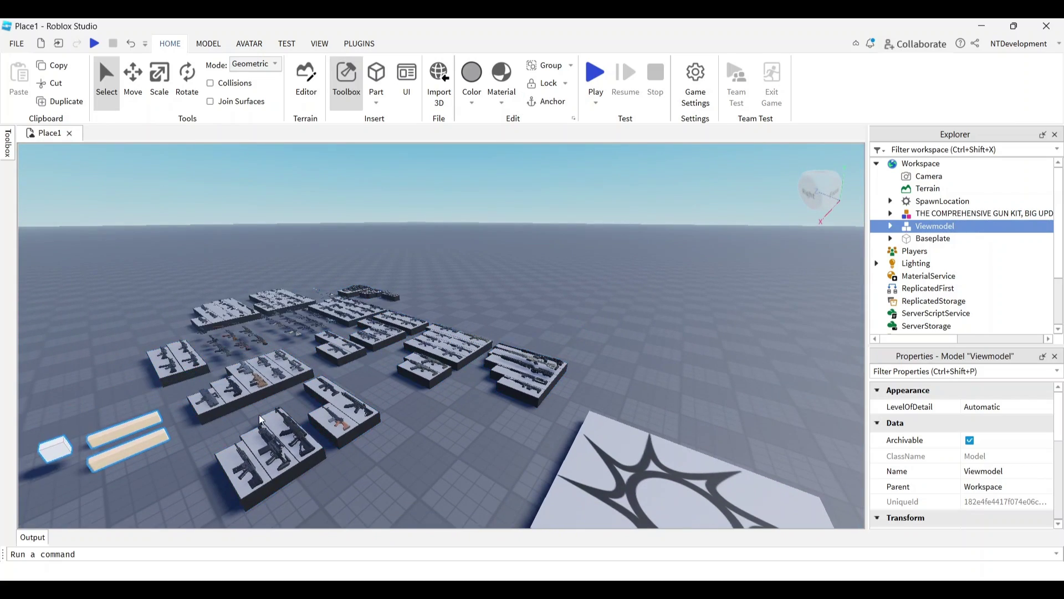
pyautogui.press('a')
pyautogui.moveTo(261, 414); pyautogui.dragTo(261, 413, button='right')
# Shift the Viewmodel arms further left and frame the camera on them.
pyautogui.press('s')
pyautogui.press('w')
pyautogui.press('a')
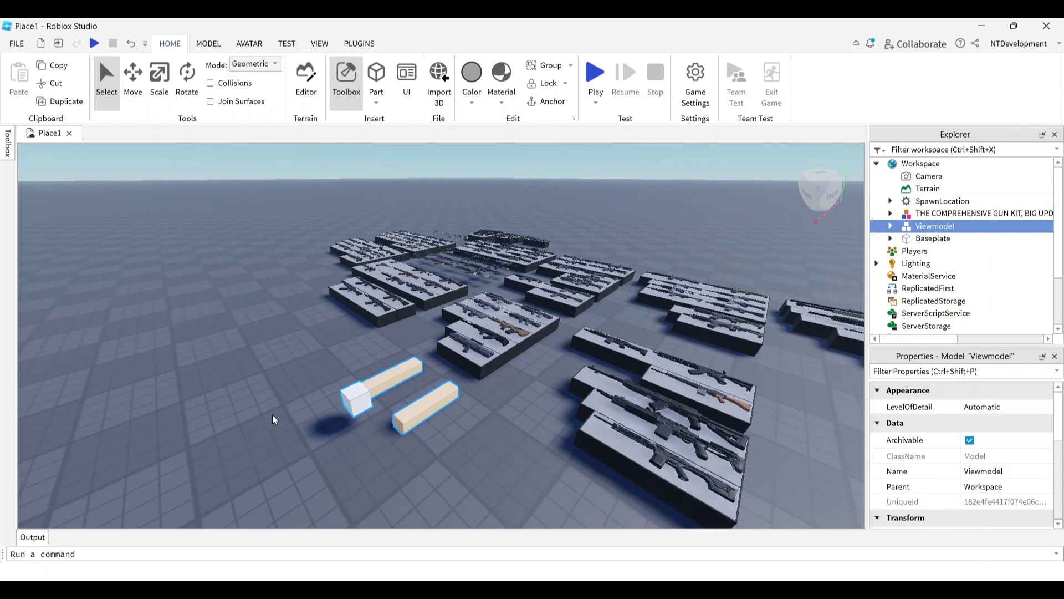
pyautogui.moveTo(390, 386); pyautogui.dragTo(211, 391)
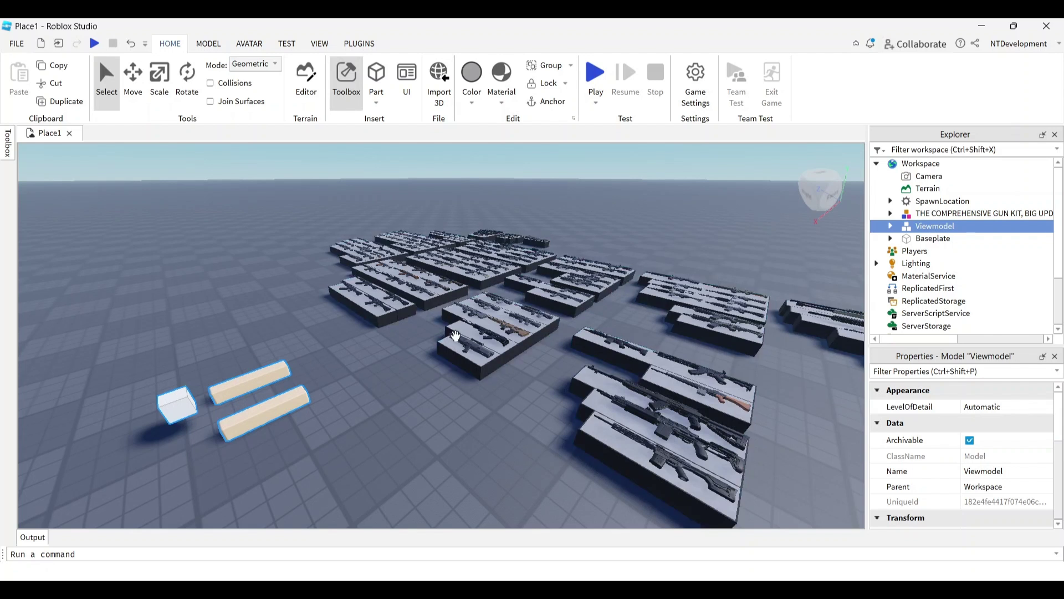
pyautogui.press('f')
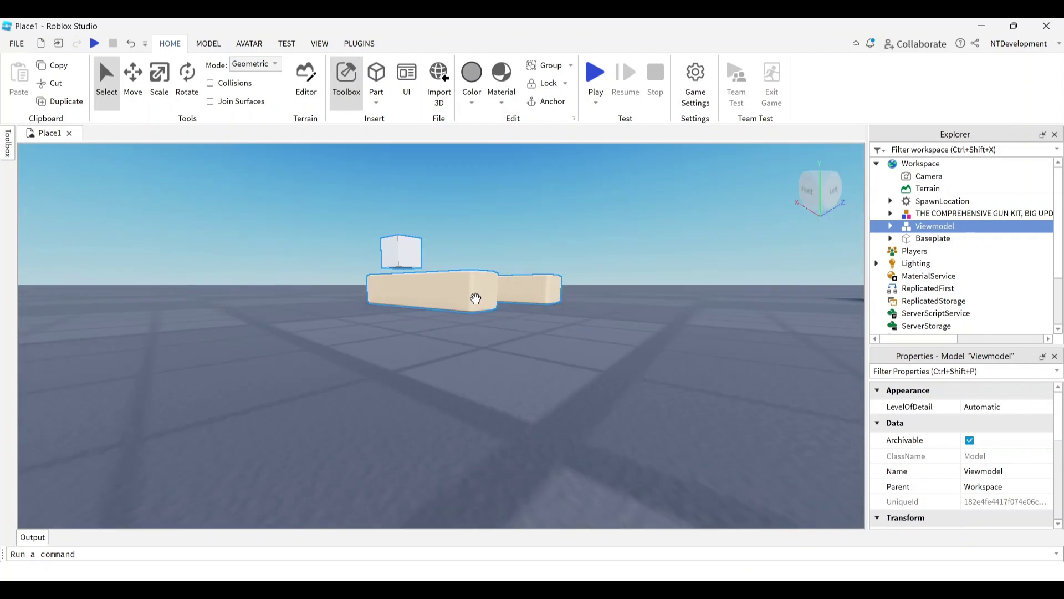
pyautogui.press('w')
pyautogui.moveTo(475, 300); pyautogui.dragTo(476, 300, button='right')
pyautogui.press('s')
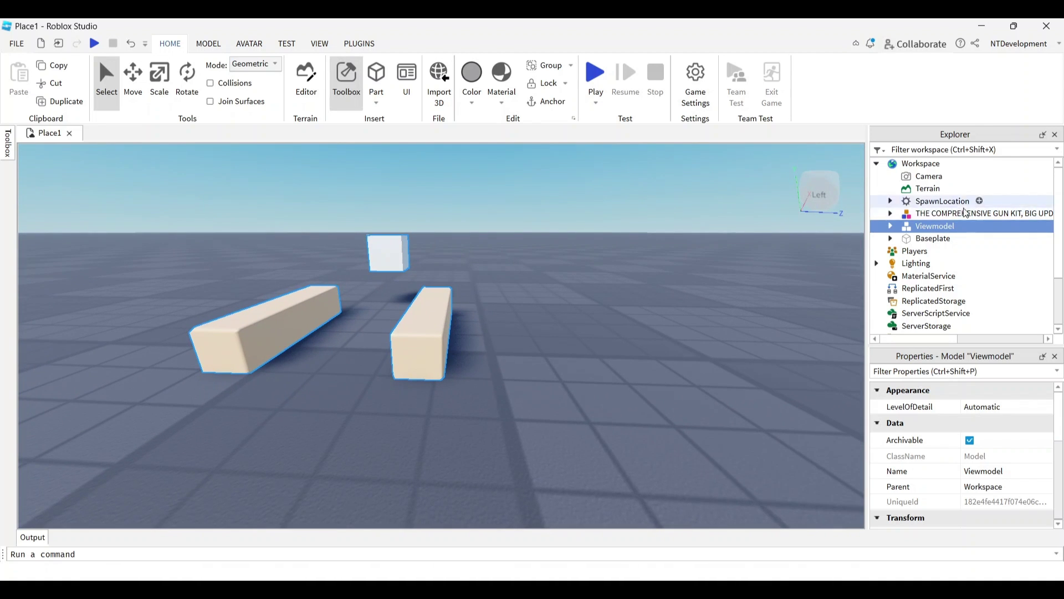
# Expand the Viewmodel and delete its Humanoid.
pyautogui.click(889, 226)
pyautogui.click(937, 240)
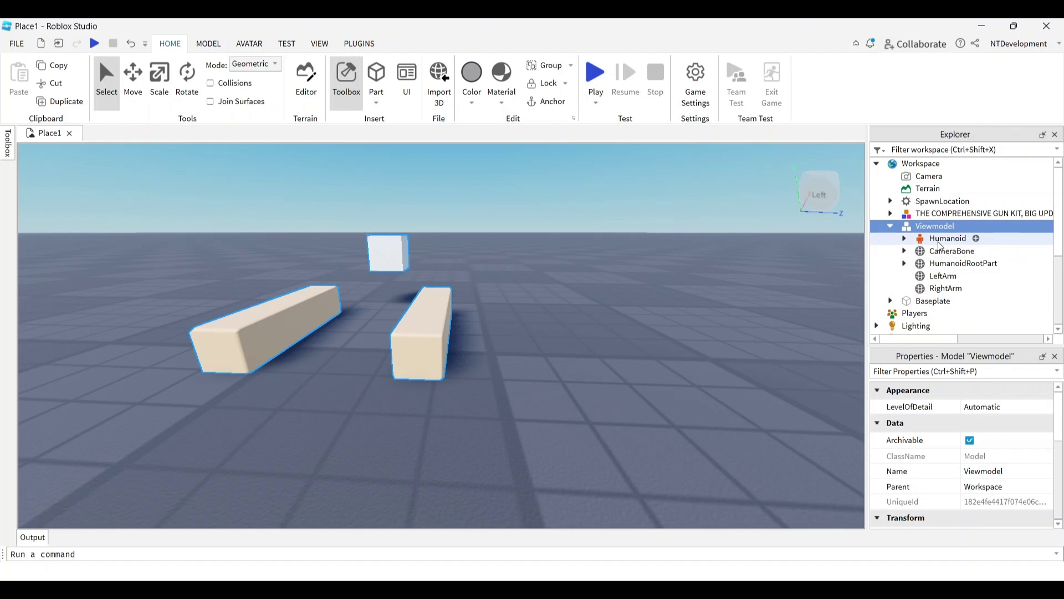
pyautogui.rightClick(937, 240)
pyautogui.click(821, 247)
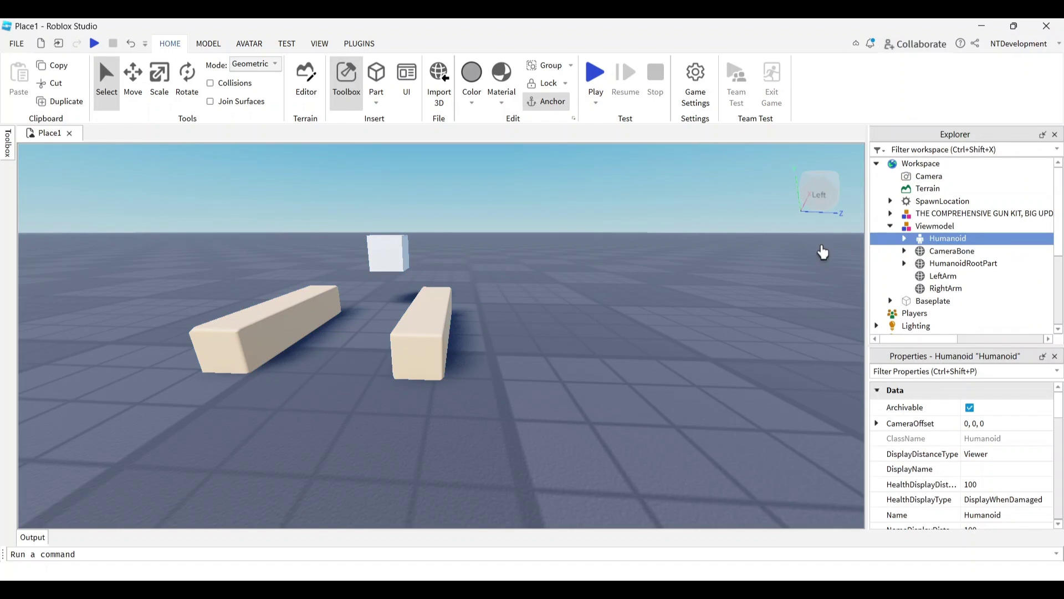
pyautogui.doubleClick(929, 239)
pyautogui.rightClick(1016, 240)
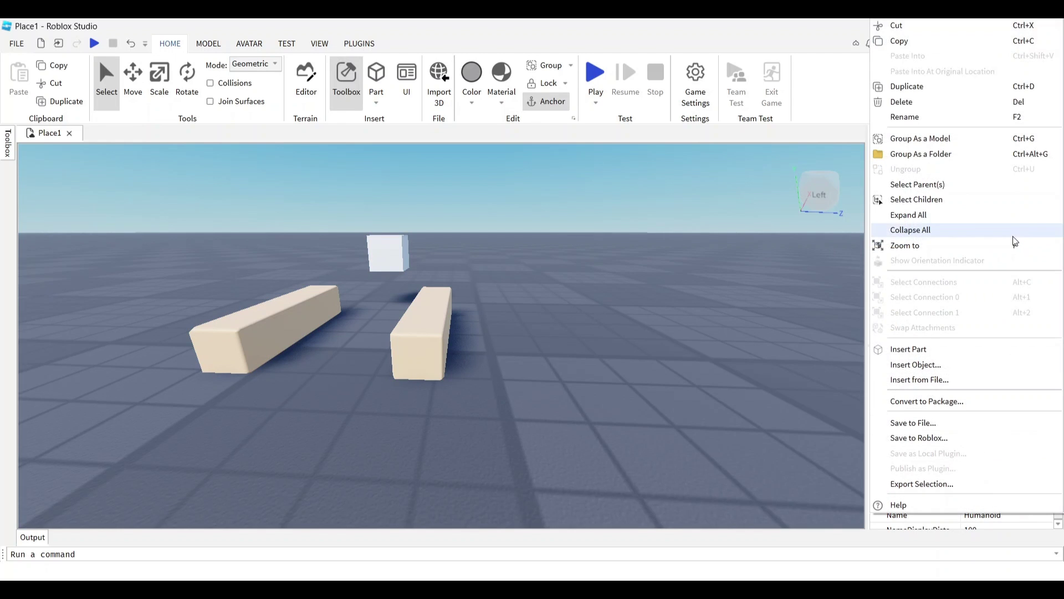
pyautogui.click(902, 102)
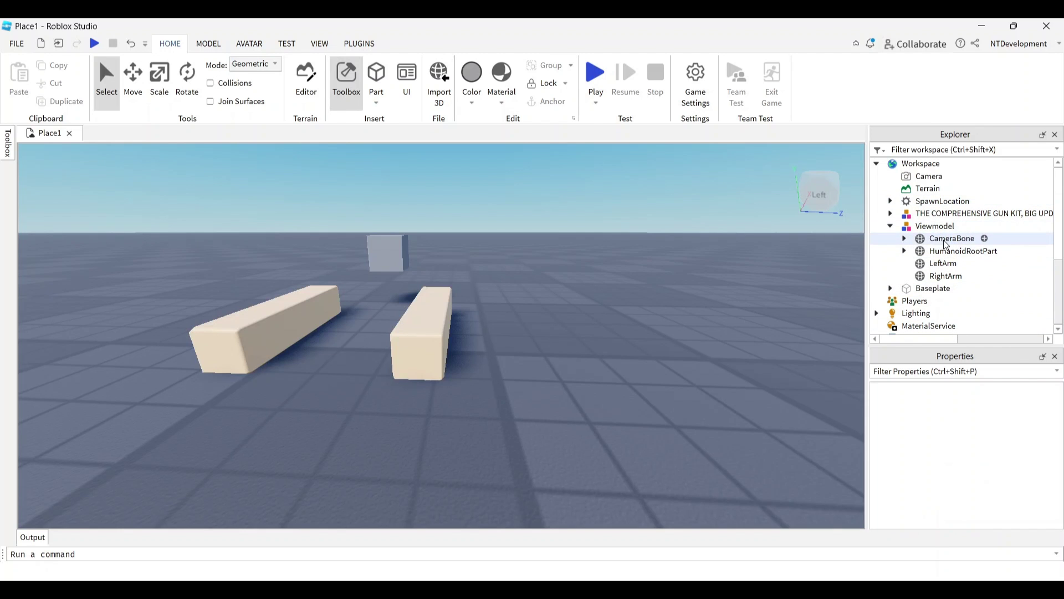
# Rename the CameraBone part to 'FakeCamra'.
pyautogui.click(946, 240)
pyautogui.rightClick(945, 239)
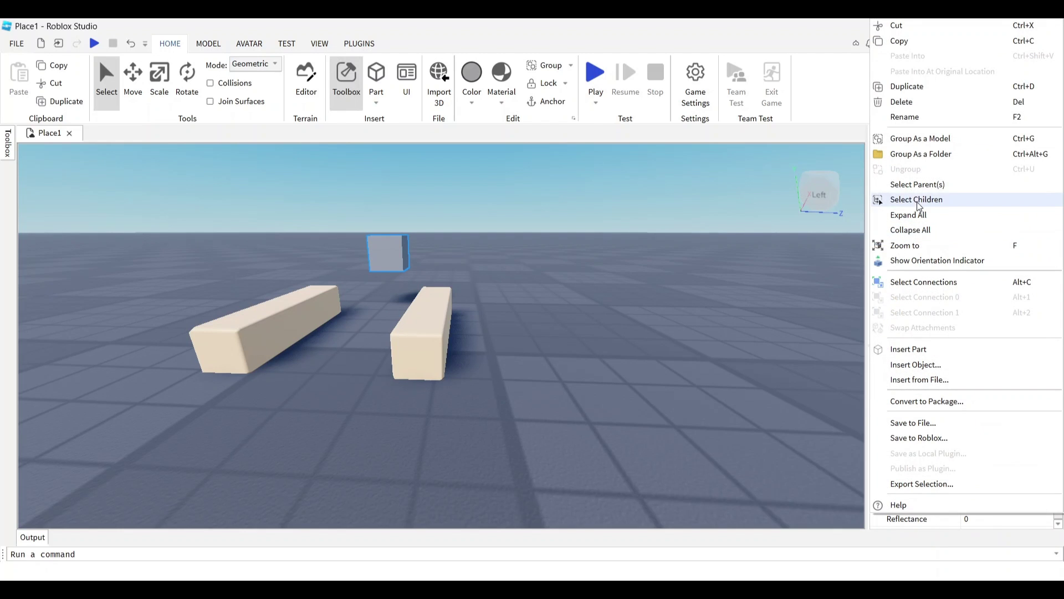
pyautogui.click(910, 117)
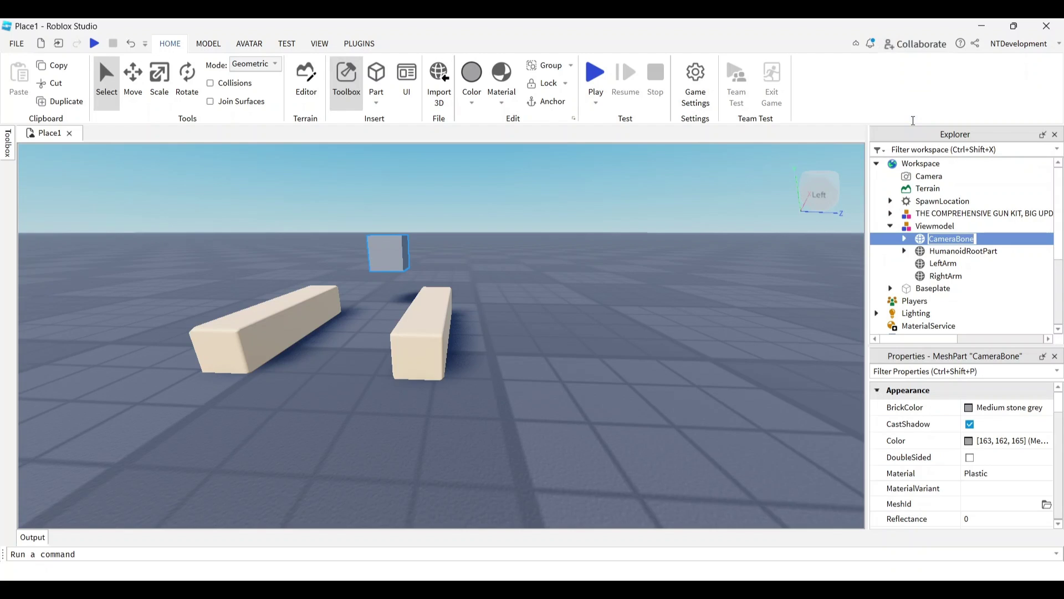
pyautogui.write('FakeCamra')
pyautogui.press('Return')
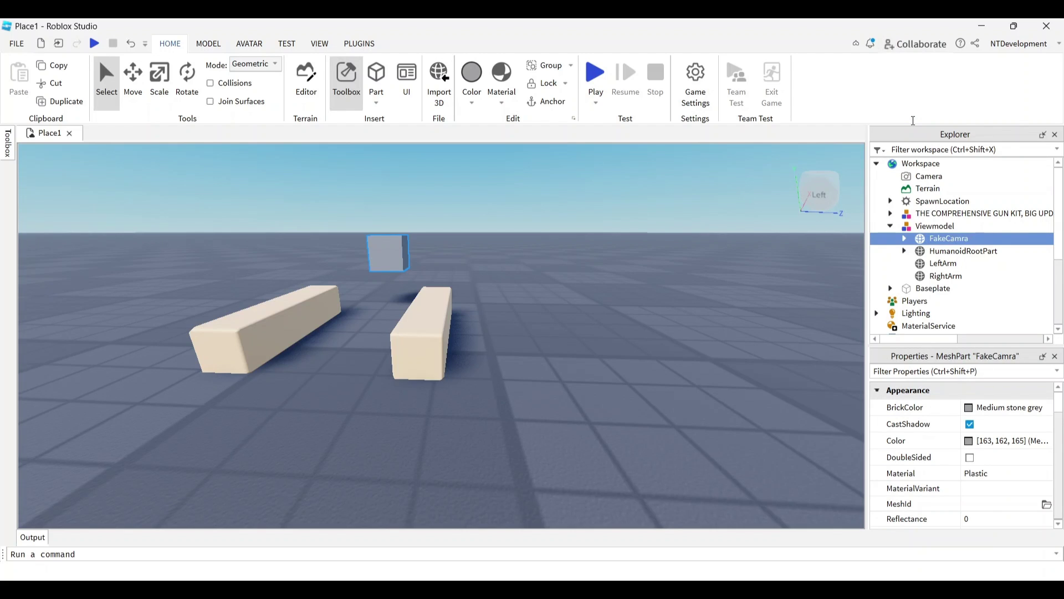
# Set FakeCamra's Transparency to 1 with the Properties slider.
pyautogui.click(904, 238)
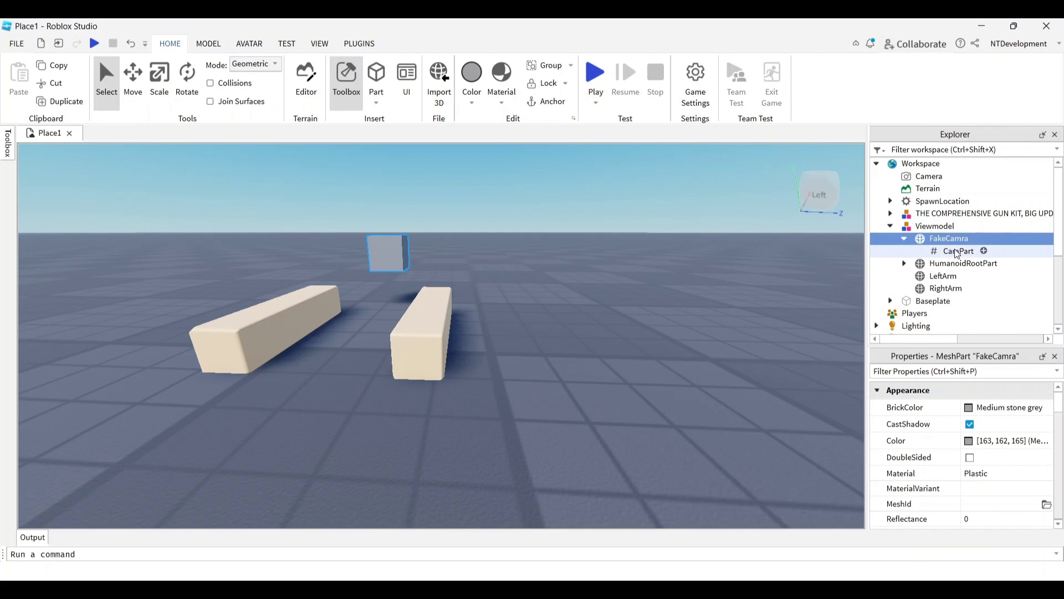
pyautogui.click(905, 239)
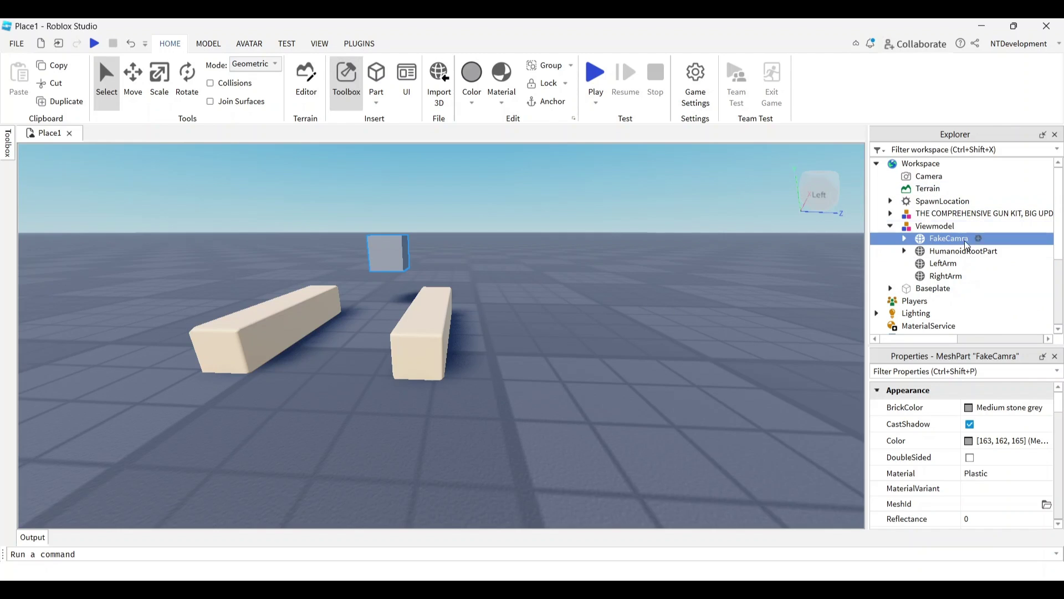
pyautogui.scroll(-2, 930, 471)
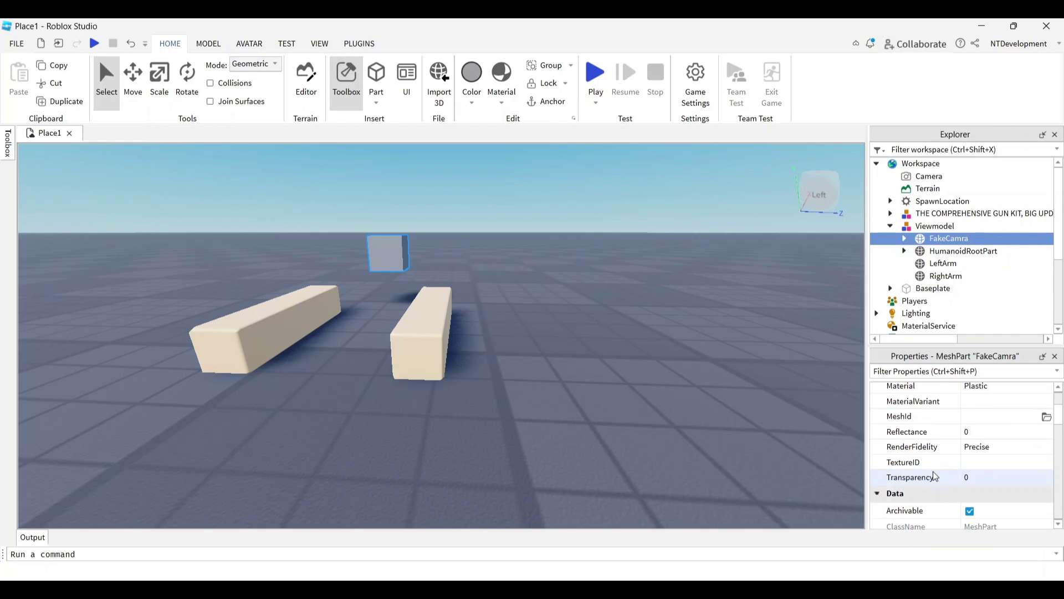
pyautogui.click(973, 478)
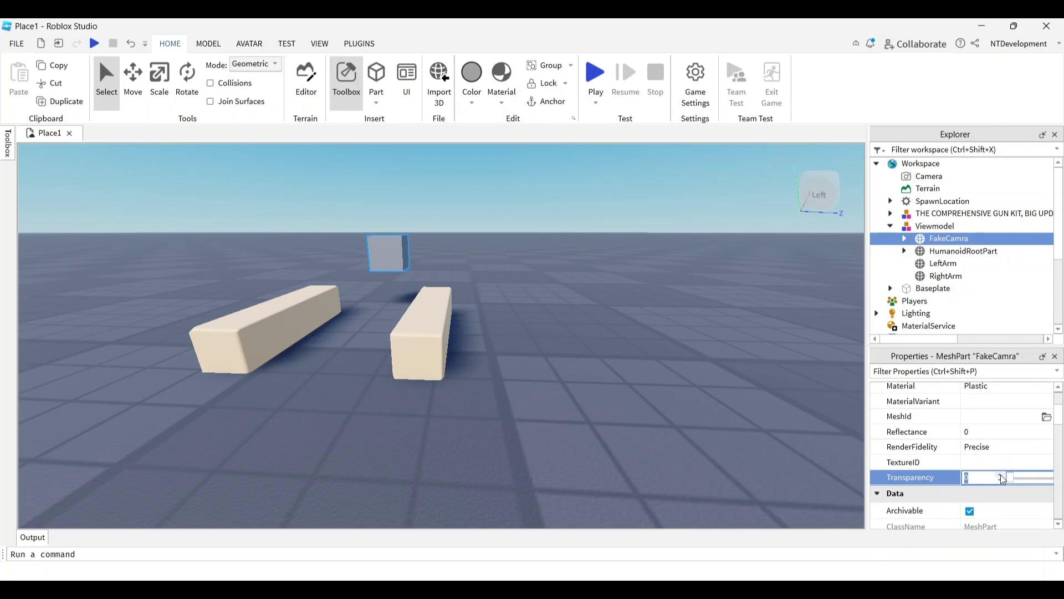
pyautogui.moveTo(1010, 477); pyautogui.dragTo(1062, 478)
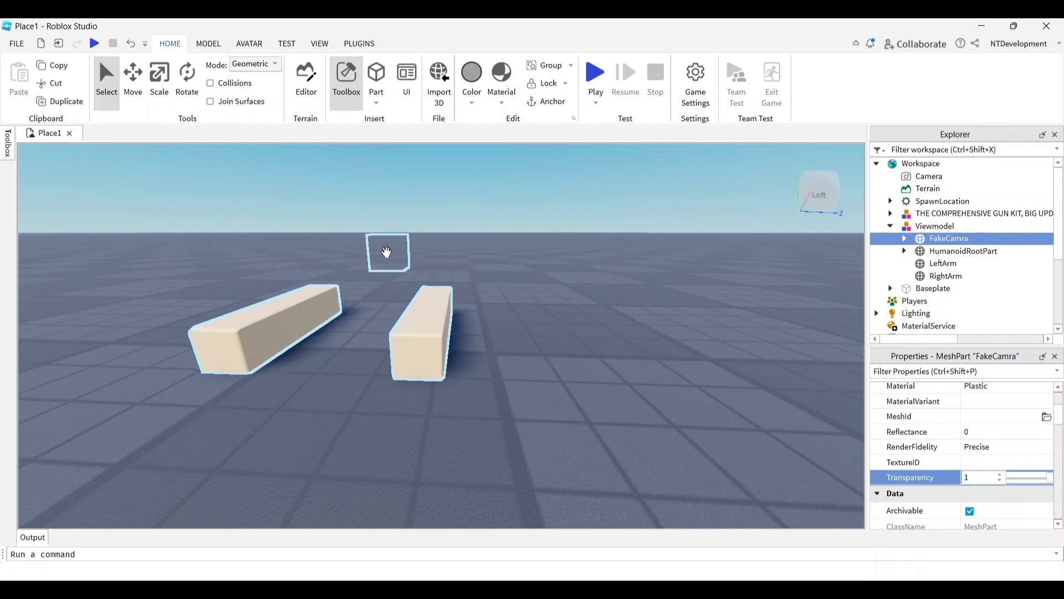
# Select FakeCamra through RightArm and enable CastShadow on all four parts.
pyautogui.click(914, 226)
pyautogui.press('f')
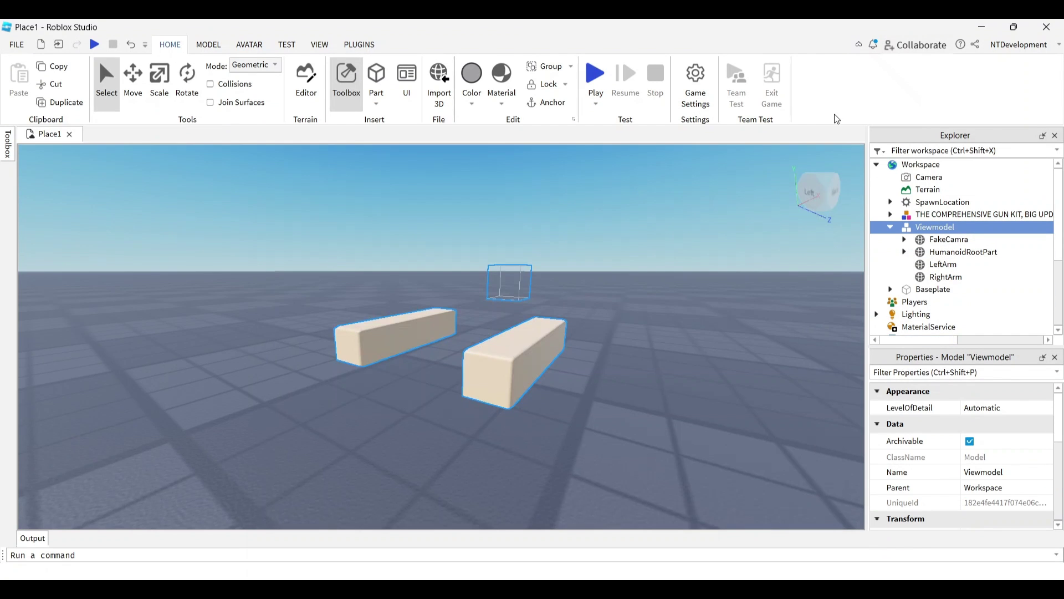
pyautogui.click(936, 242)
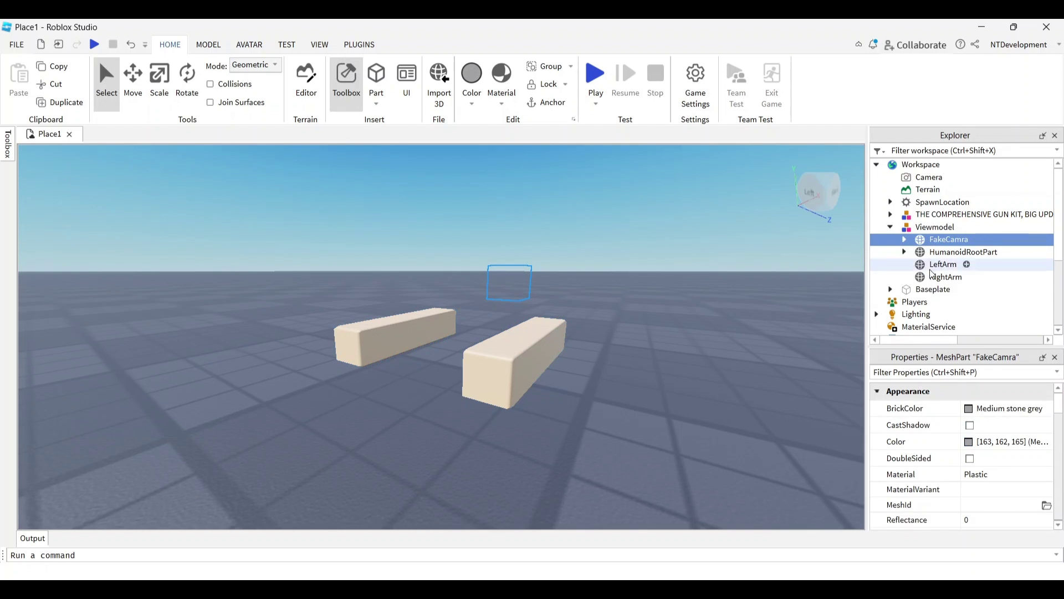
pyautogui.keyDown('shift'); pyautogui.click(940, 278); pyautogui.keyUp('shift')
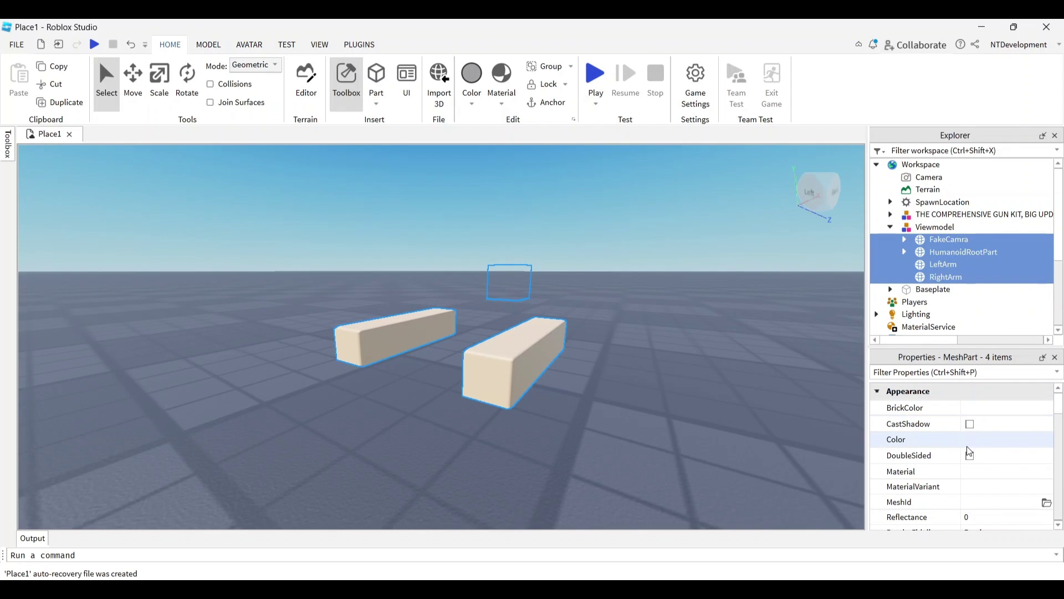
pyautogui.click(970, 425)
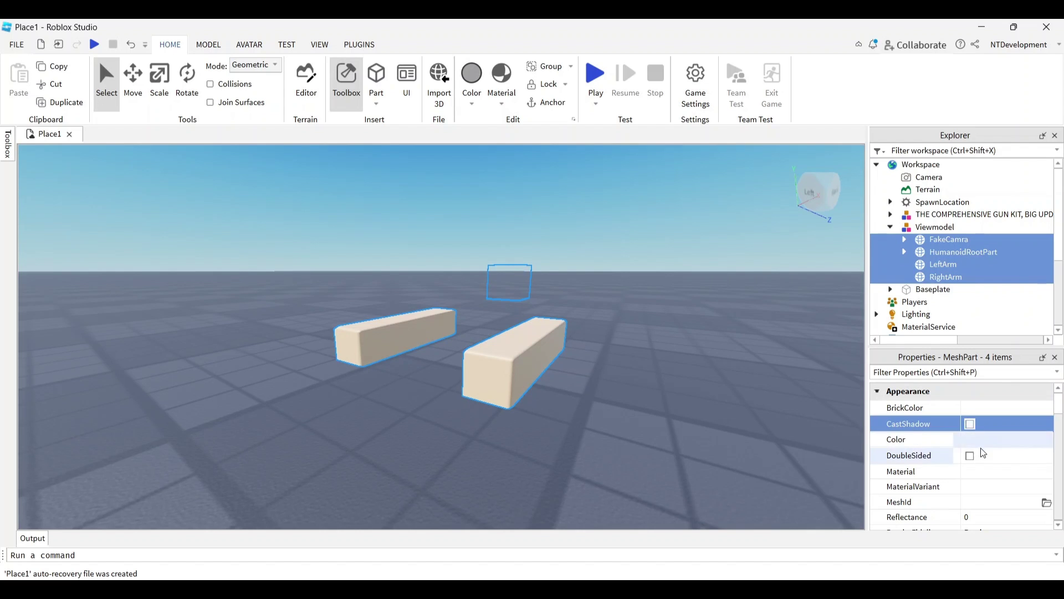
pyautogui.scroll(-3, 985, 454)
pyautogui.scroll(-3, 985, 460)
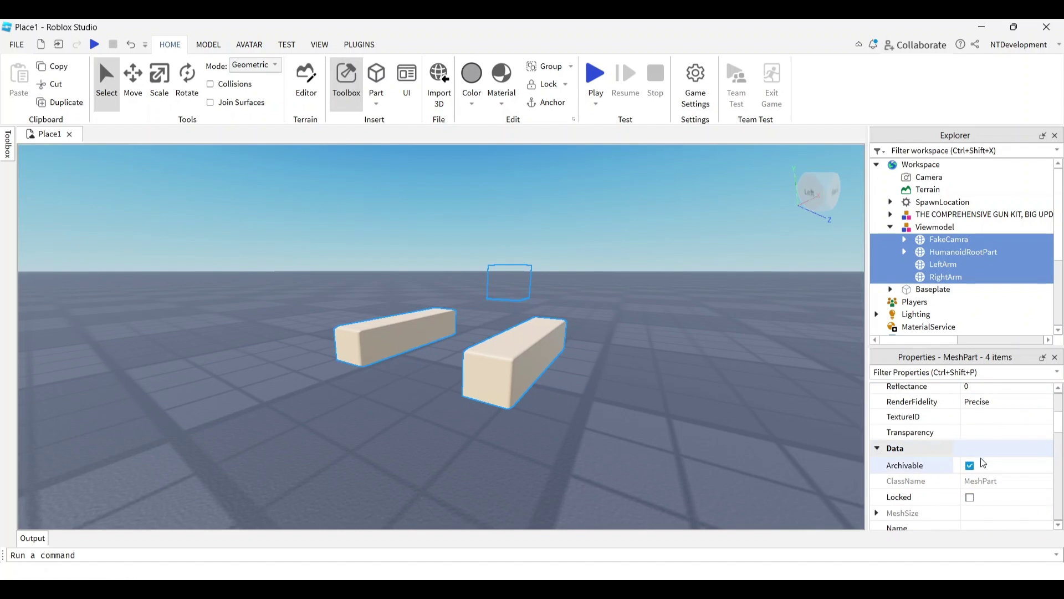
pyautogui.scroll(-6, 974, 470)
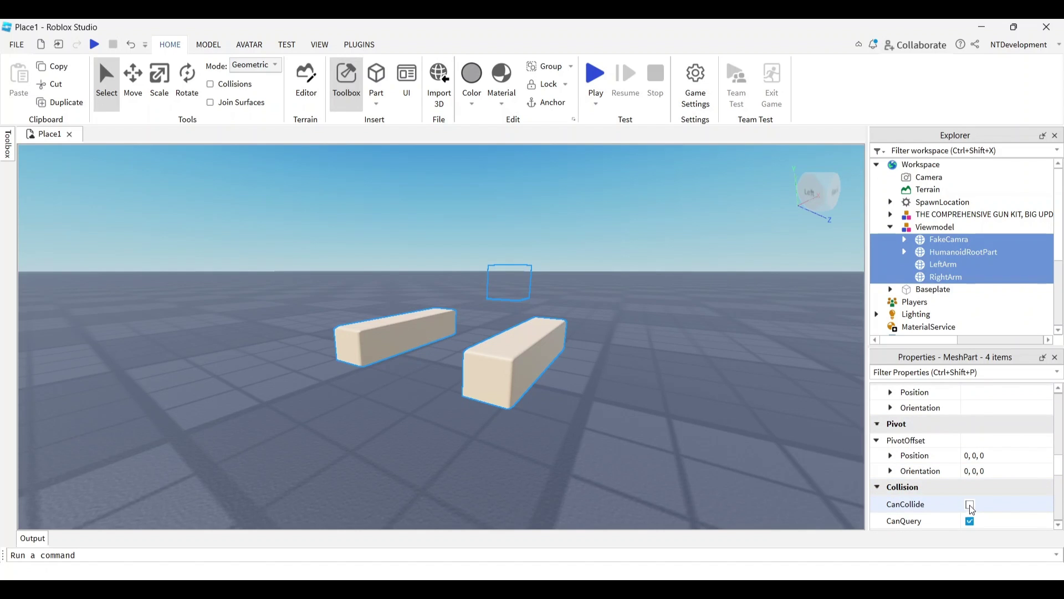
pyautogui.scroll(-3, 975, 501)
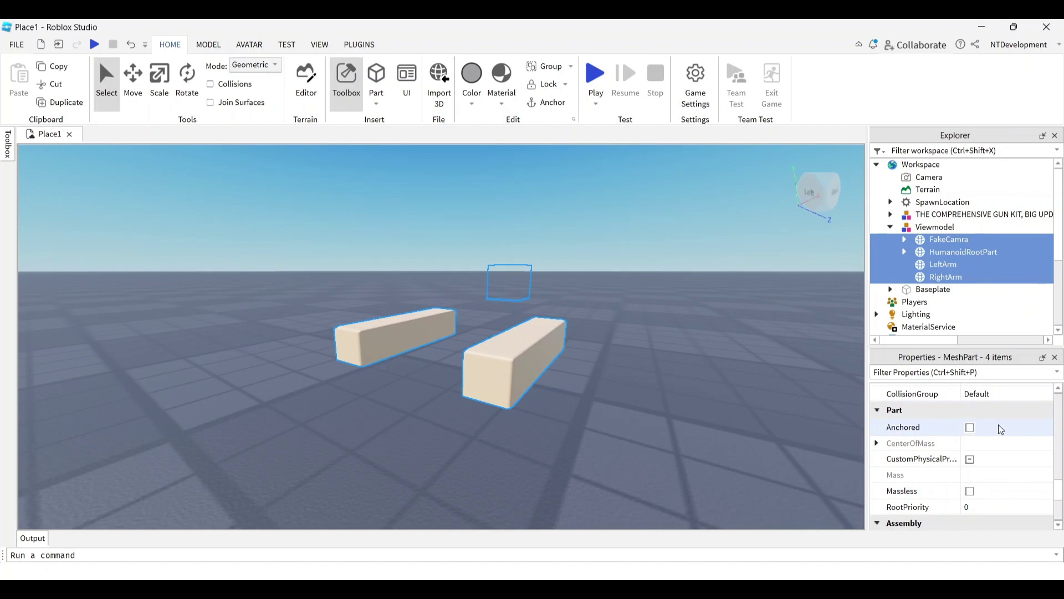
# Anchor the HumanoidRootPart, then reselect the whole Viewmodel.
pyautogui.click(782, 367)
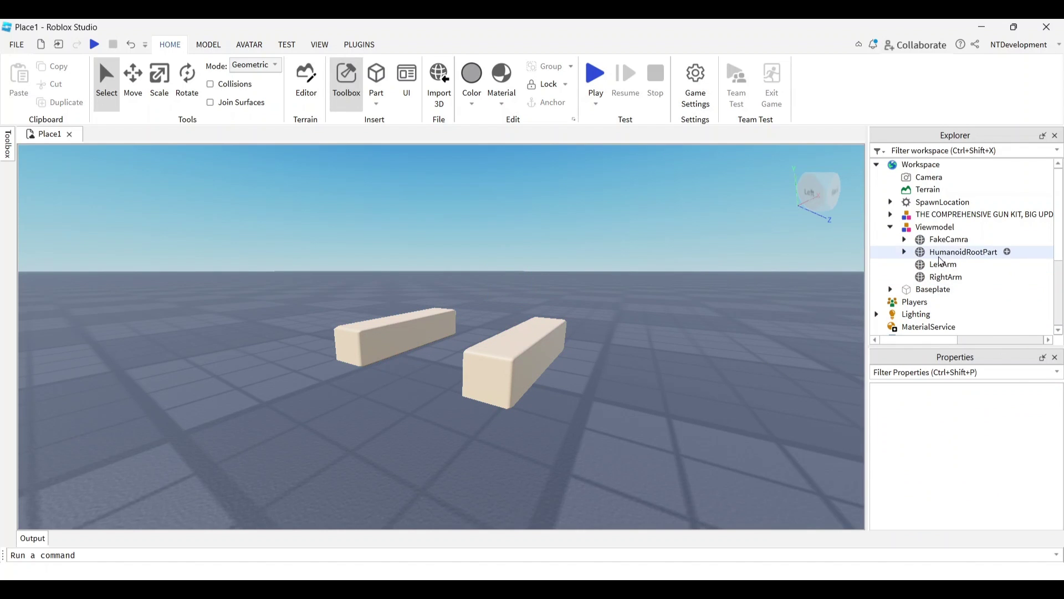
pyautogui.click(965, 252)
pyautogui.scroll(-6, 971, 446)
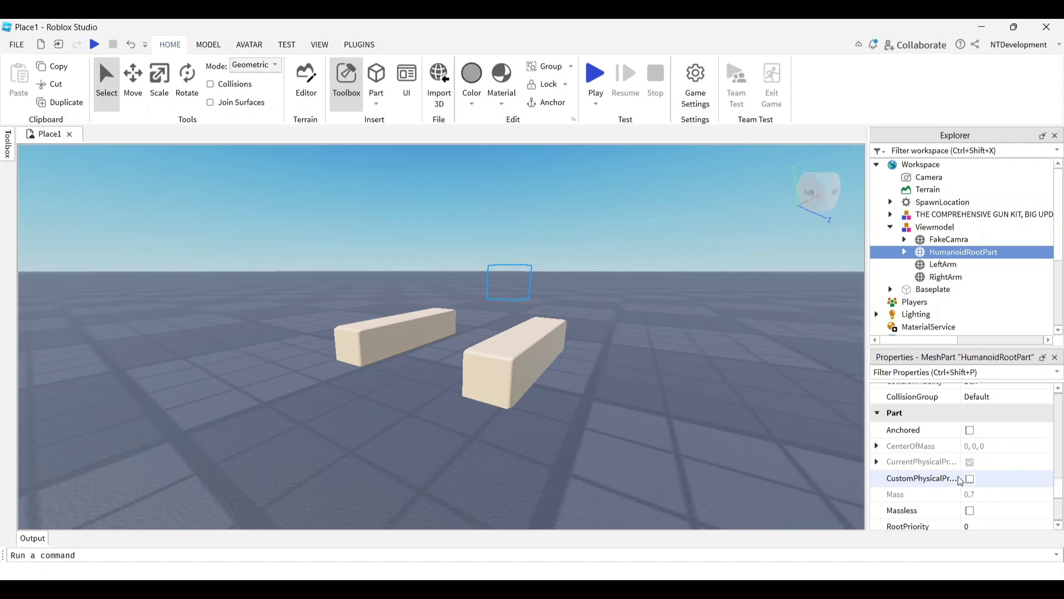
pyautogui.click(970, 430)
pyautogui.click(647, 219)
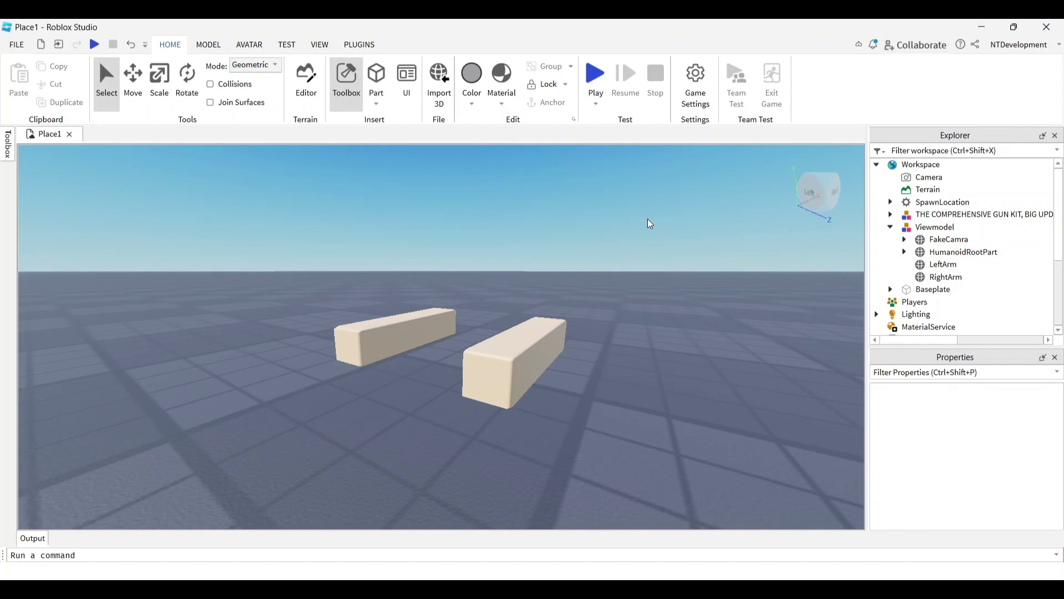
pyautogui.click(510, 282)
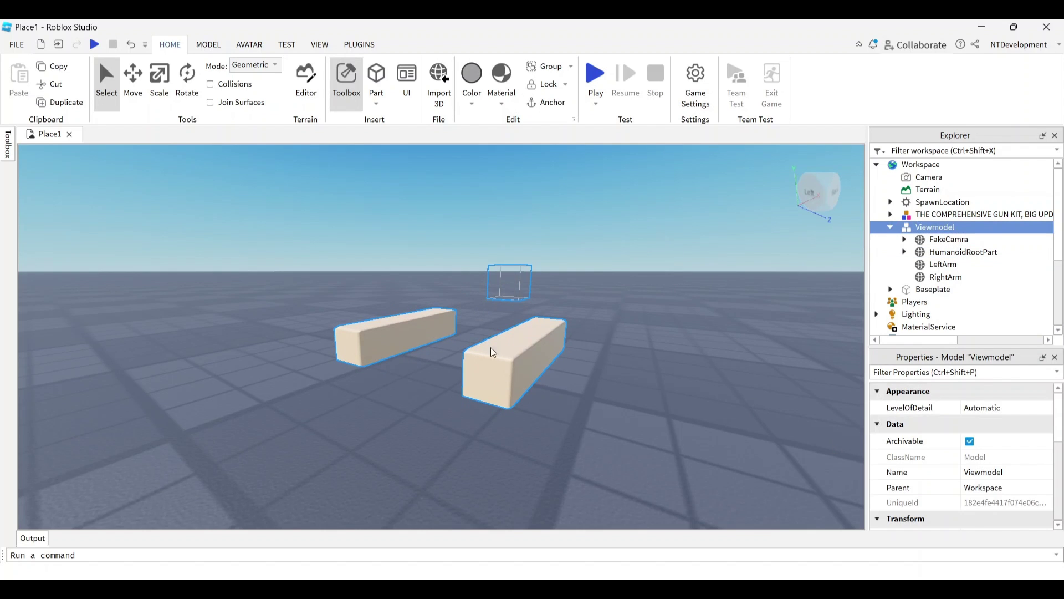
# Fly the camera over to the gun kit's AK rifle racks.
pyautogui.press('d')
pyautogui.moveTo(628, 238); pyautogui.dragTo(628, 237, button='right')
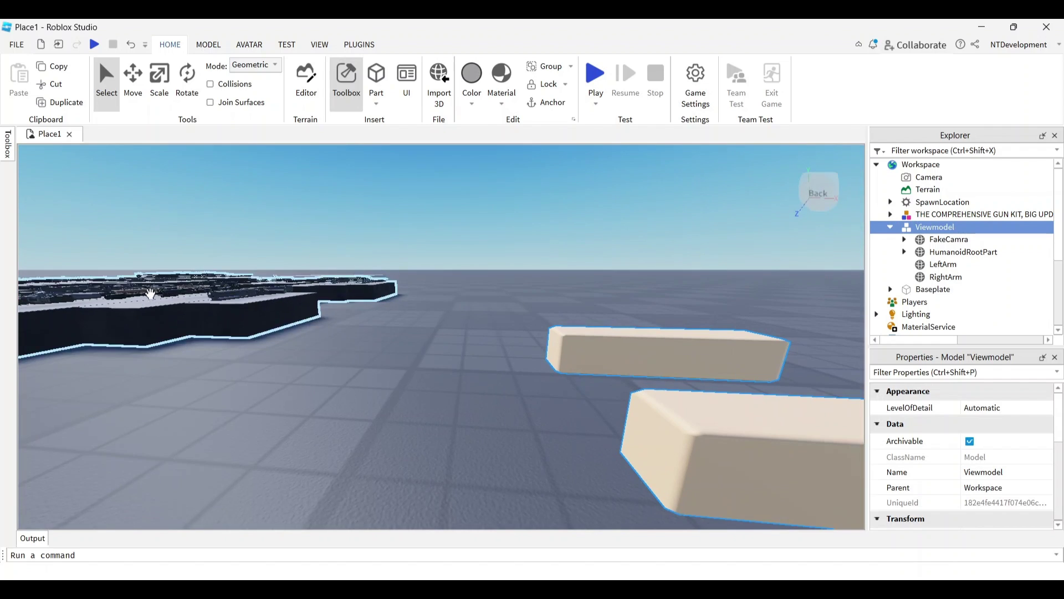
pyautogui.click(529, 299)
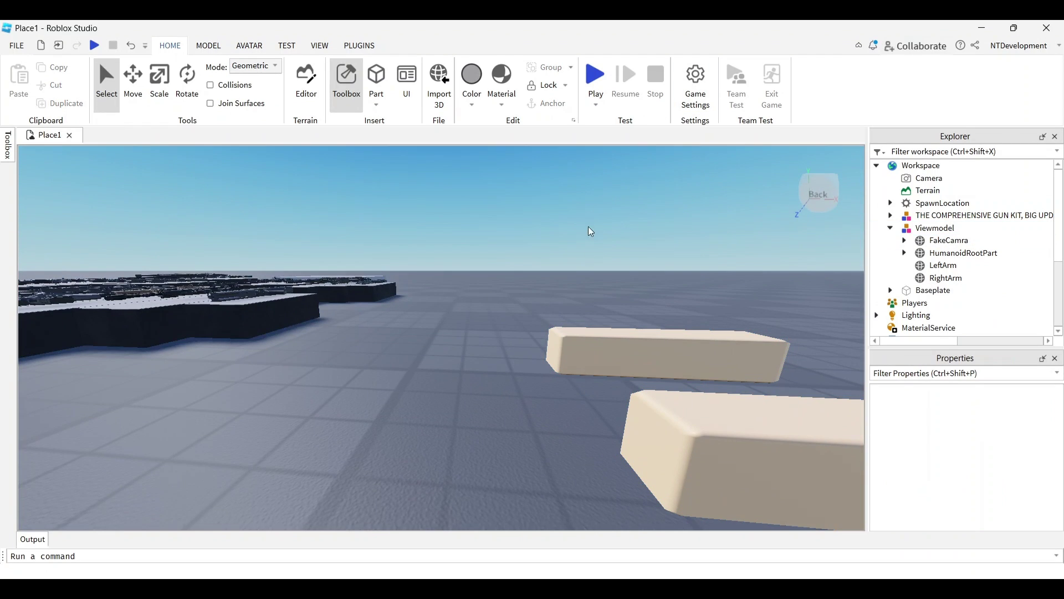
pyautogui.moveTo(592, 230); pyautogui.dragTo(592, 230, button='right')
pyautogui.press('w')
pyautogui.press('s')
pyautogui.press('a')
pyautogui.press('w')
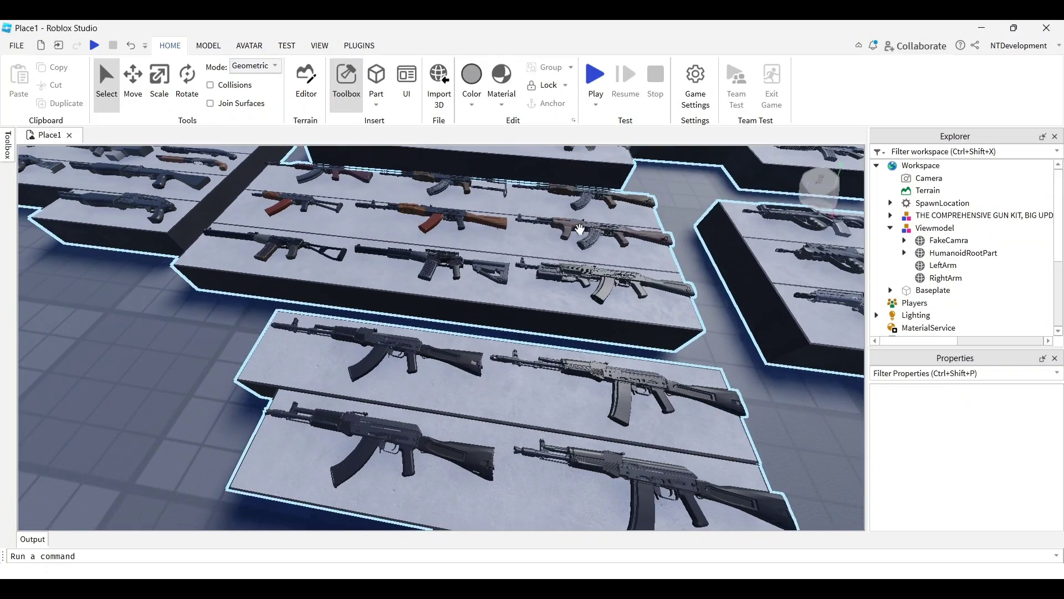
# Expand the gun kit > WEAPONS > ASSAULT RIFLES > AK VARIANTS and select AK74.
pyautogui.click(579, 229)
pyautogui.click(890, 216)
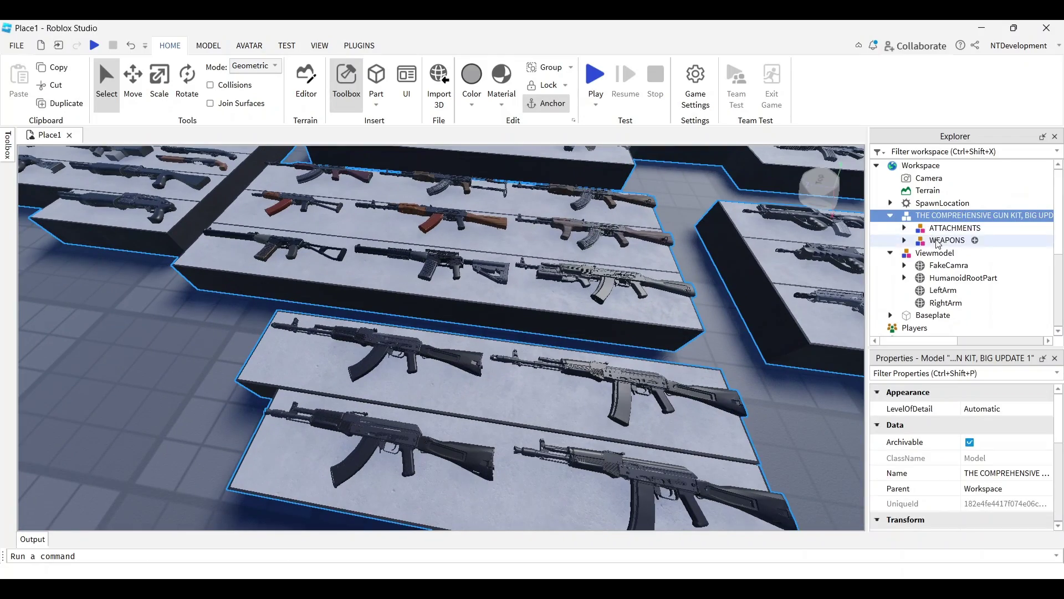
pyautogui.click(904, 240)
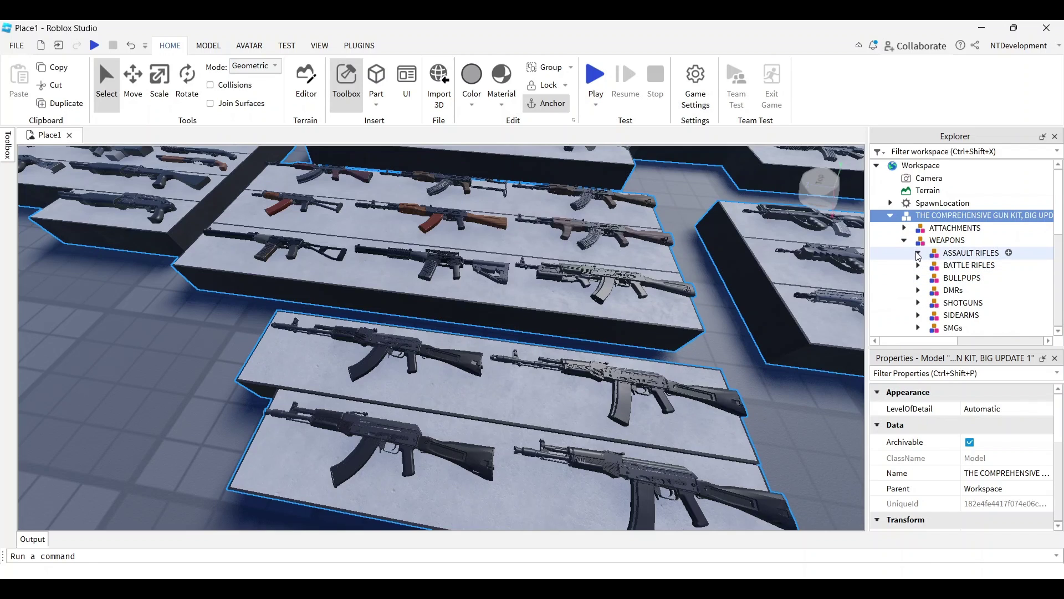
pyautogui.click(918, 253)
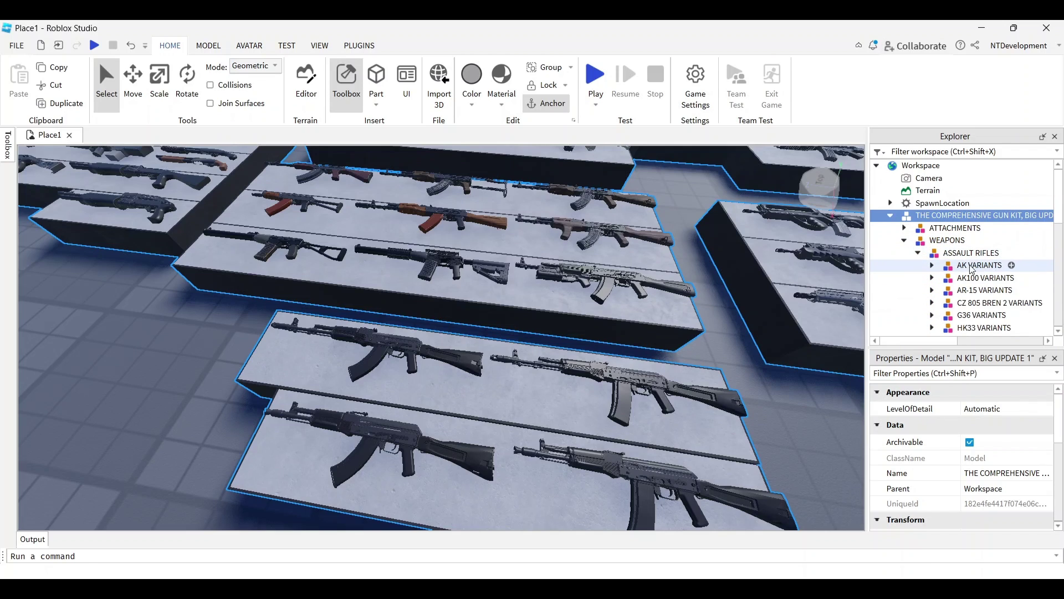
pyautogui.click(959, 266)
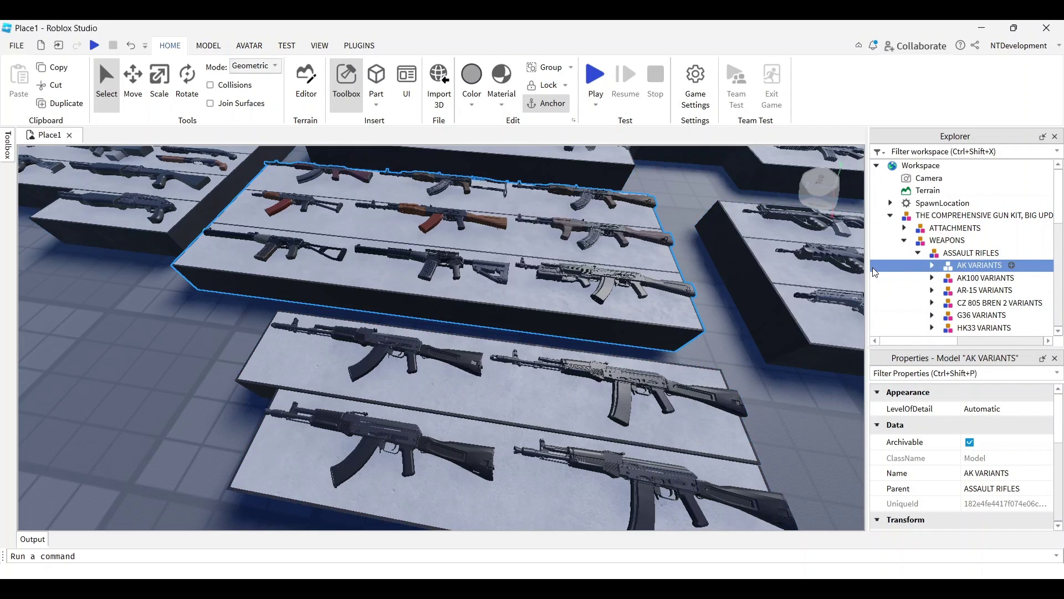
pyautogui.click(933, 266)
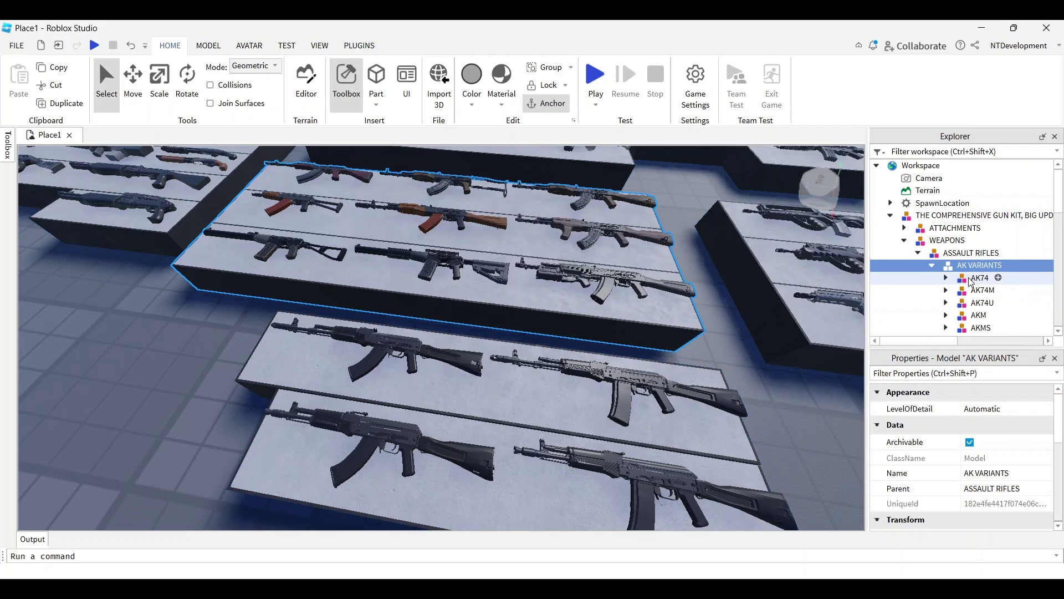
pyautogui.scroll(-1, 980, 307)
pyautogui.scroll(-1, 981, 311)
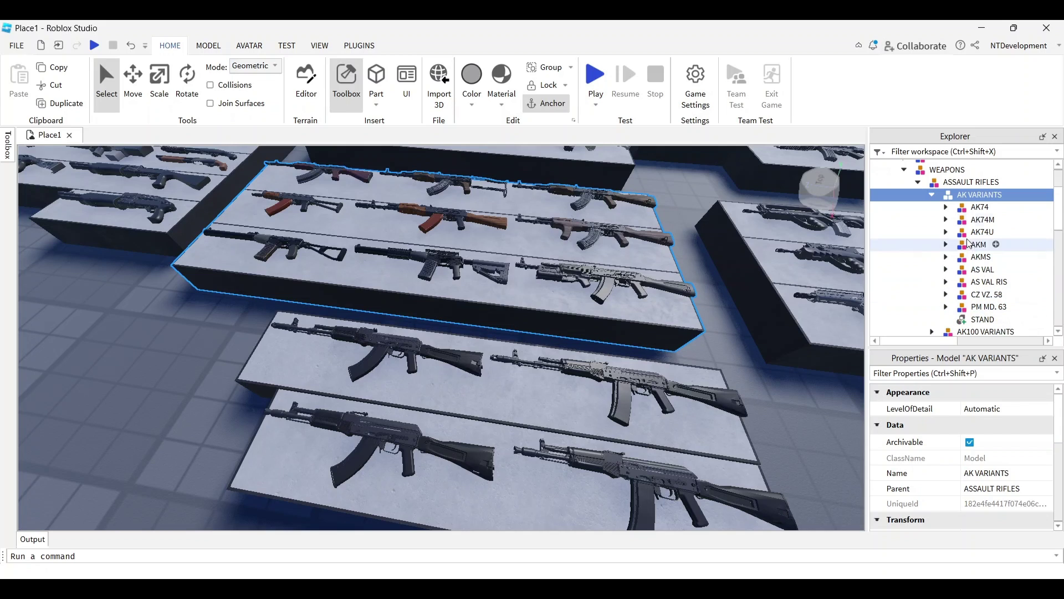
pyautogui.click(967, 209)
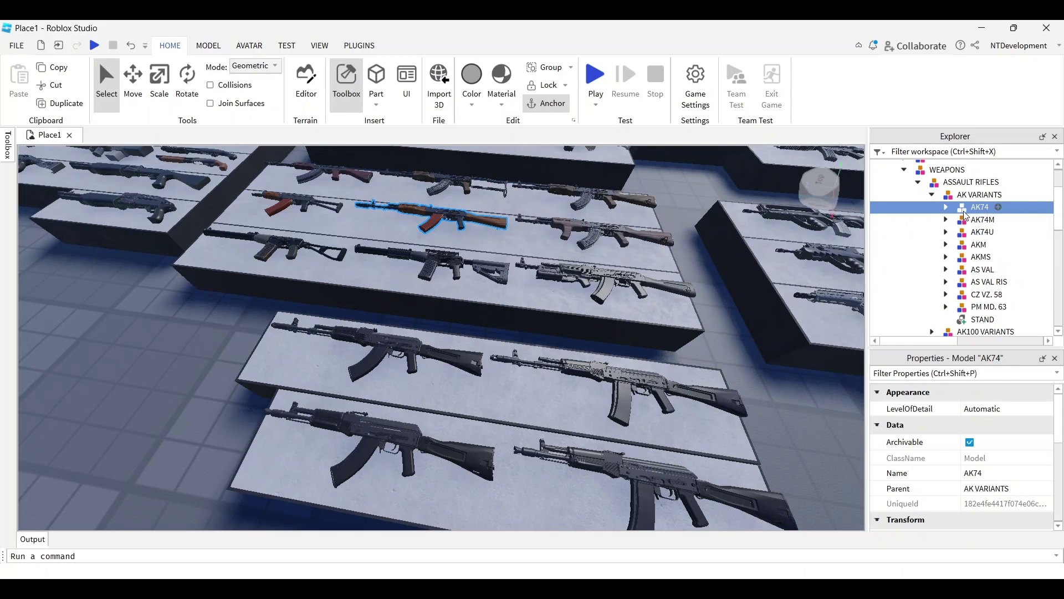
# Copy the AK74 model and place the copy directly under Workspace.
pyautogui.rightClick(967, 212)
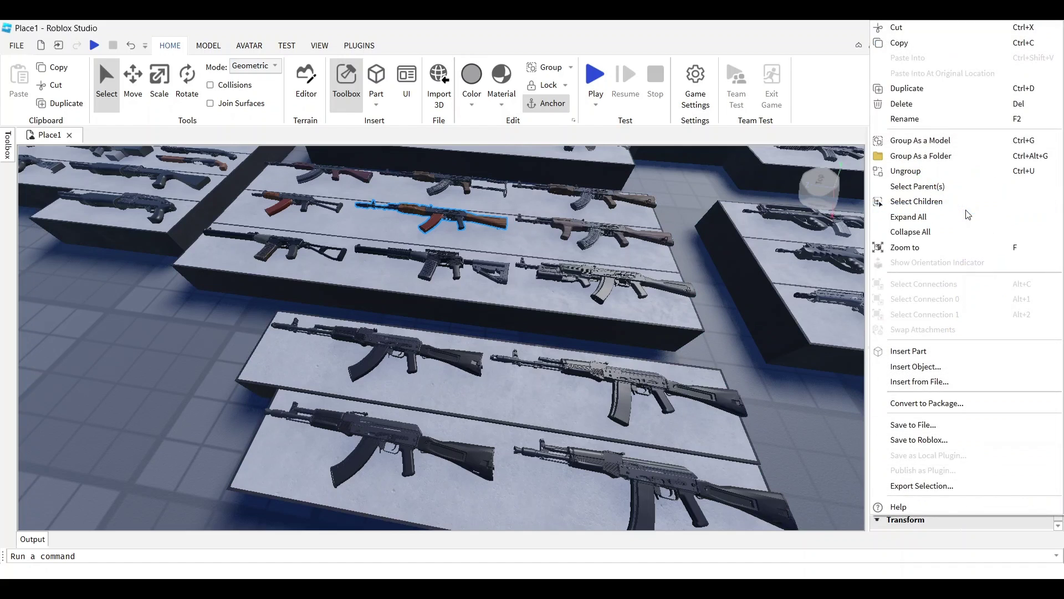
pyautogui.click(934, 89)
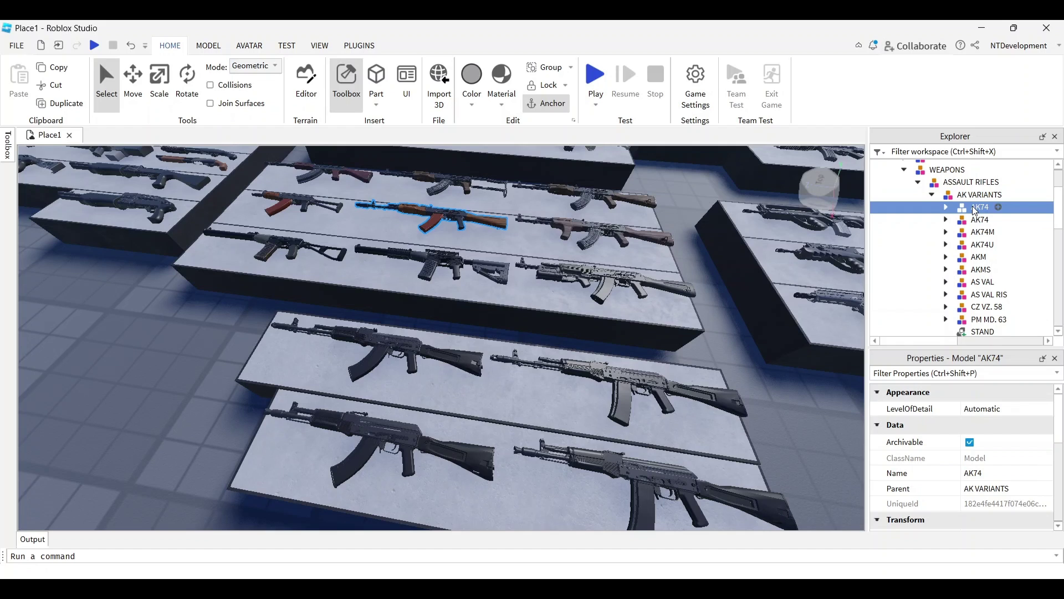
pyautogui.moveTo(975, 210); pyautogui.dragTo(923, 167)
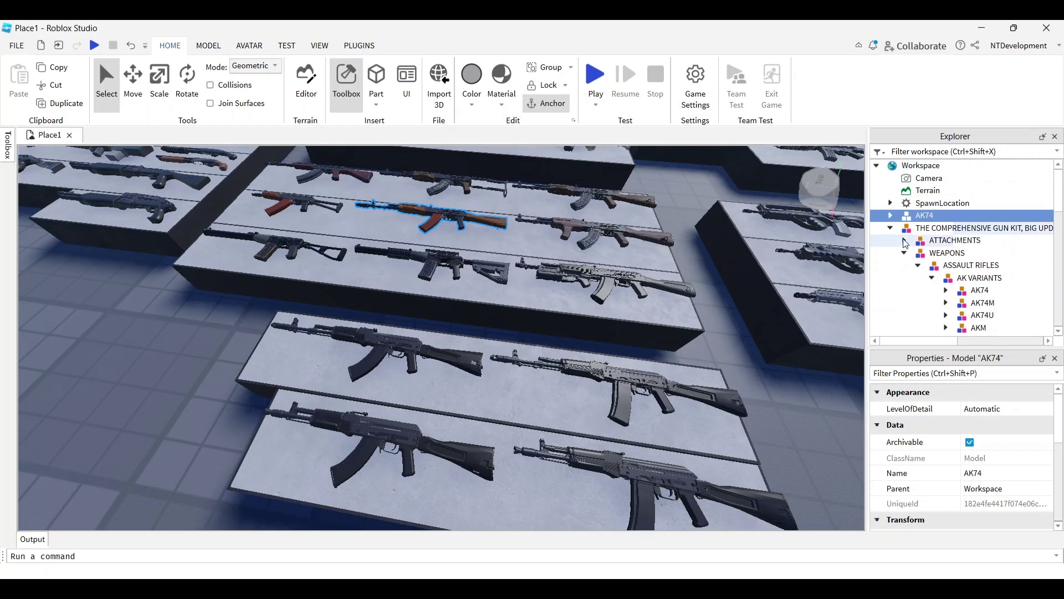
pyautogui.moveTo(521, 256); pyautogui.dragTo(523, 258, button='right')
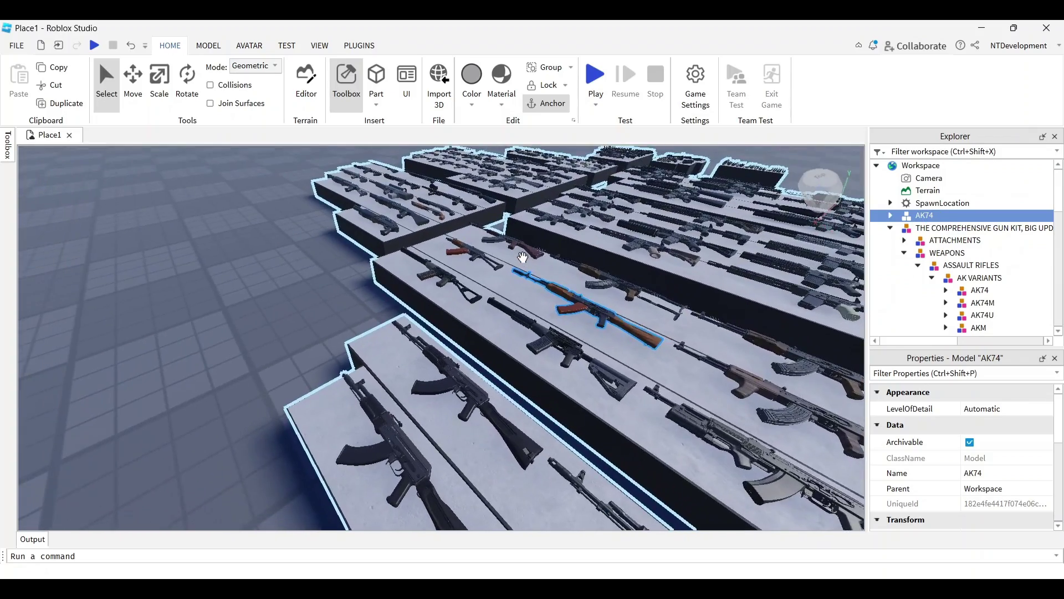
pyautogui.scroll(-5, 523, 257)
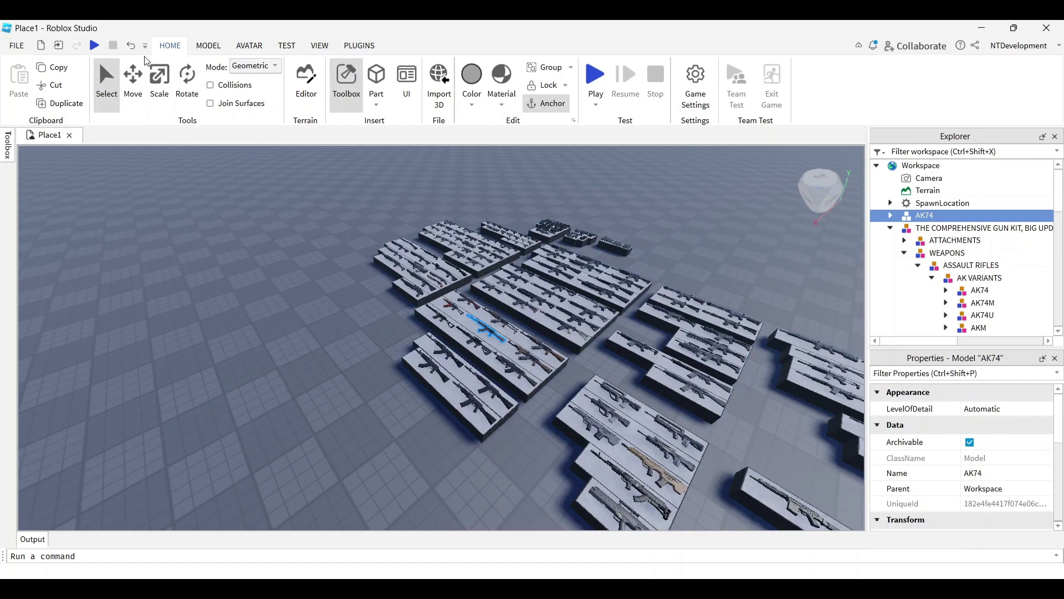
# Move the AK74 copy off its shelf and slide it across the floor, then focus it.
pyautogui.click(135, 78)
pyautogui.moveTo(419, 366); pyautogui.dragTo(343, 472)
pyautogui.press('f')
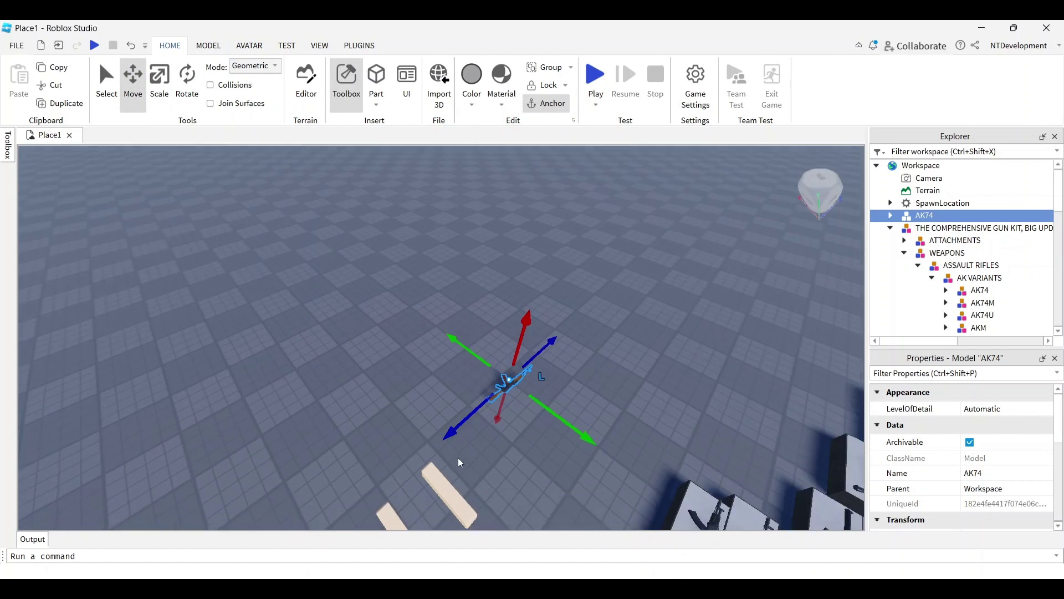
pyautogui.moveTo(422, 428); pyautogui.dragTo(388, 476)
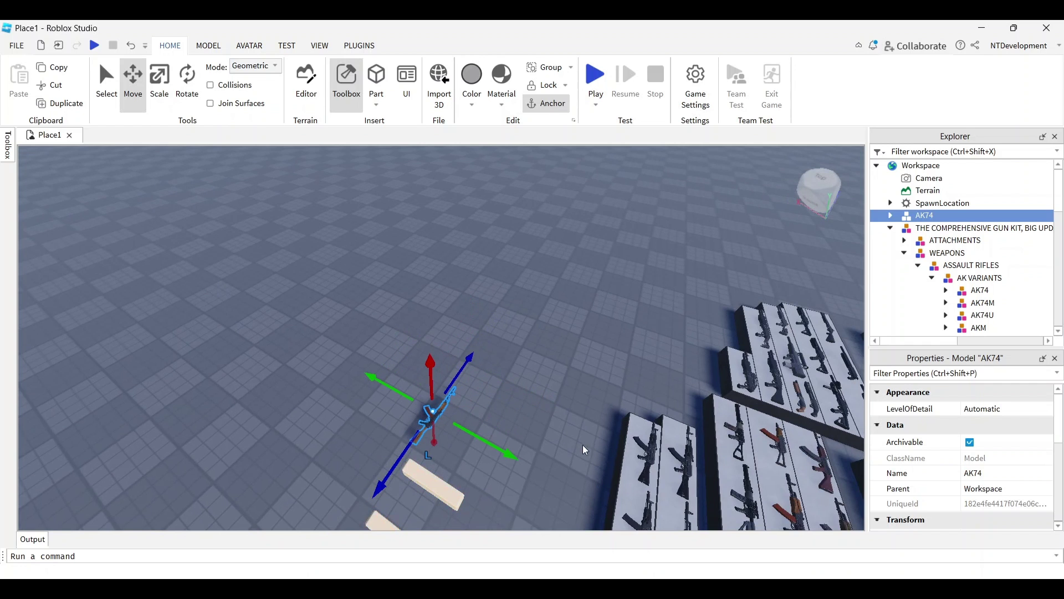
pyautogui.press('f')
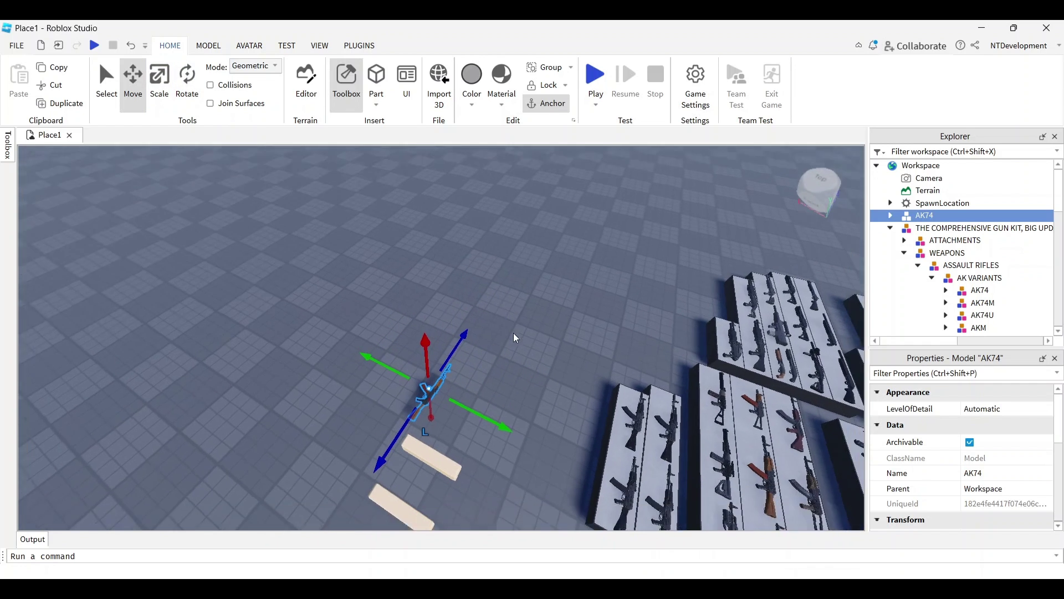
pyautogui.press('a')
pyautogui.moveTo(513, 333); pyautogui.dragTo(513, 333, button='right')
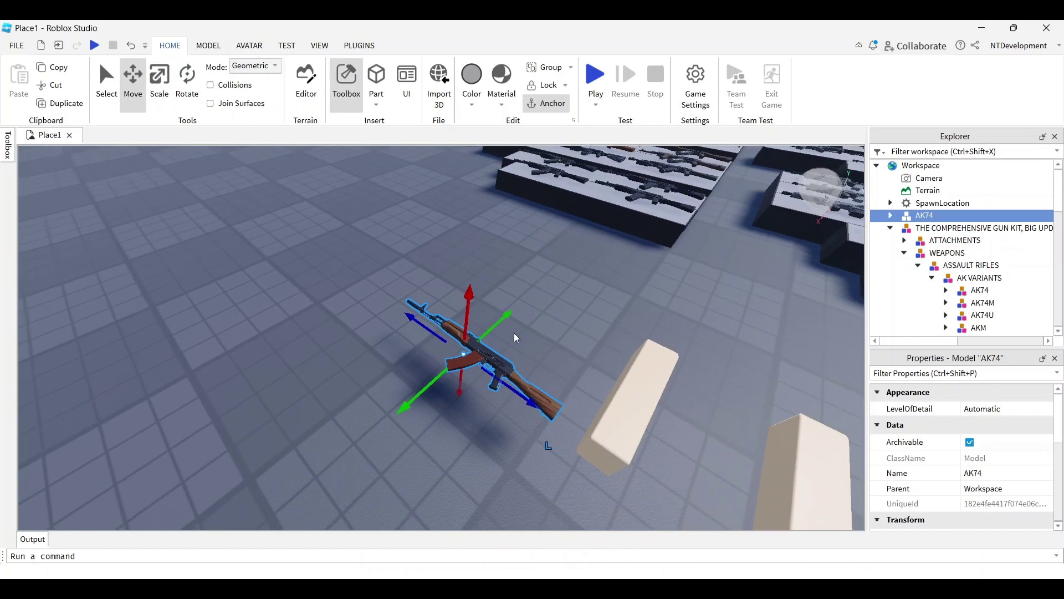
# Choose the Rotate tool and set the MODEL tab's rotation snap to 90°.
pyautogui.click(186, 80)
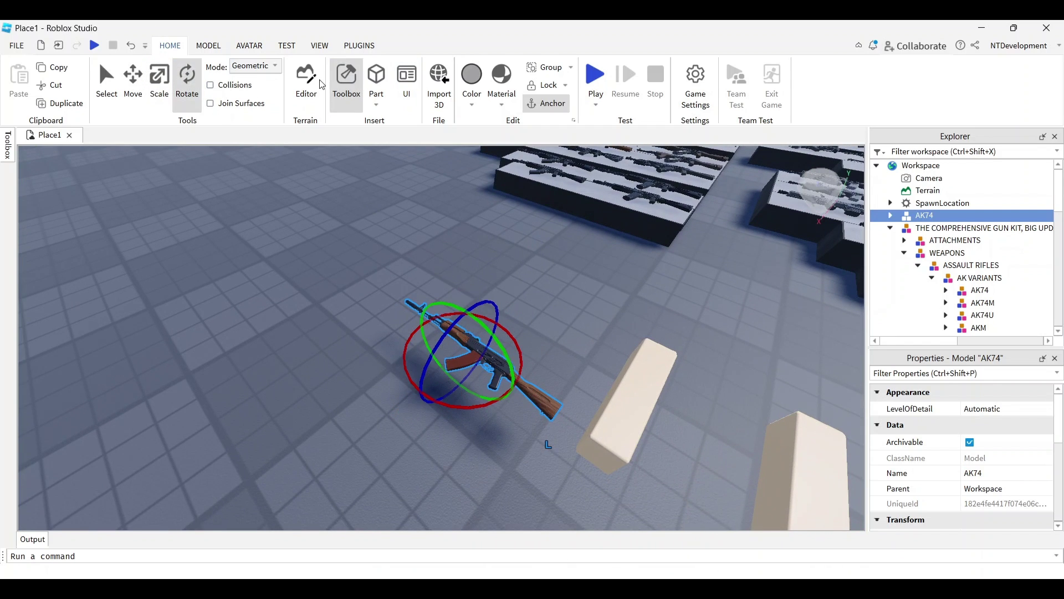
pyautogui.click(219, 48)
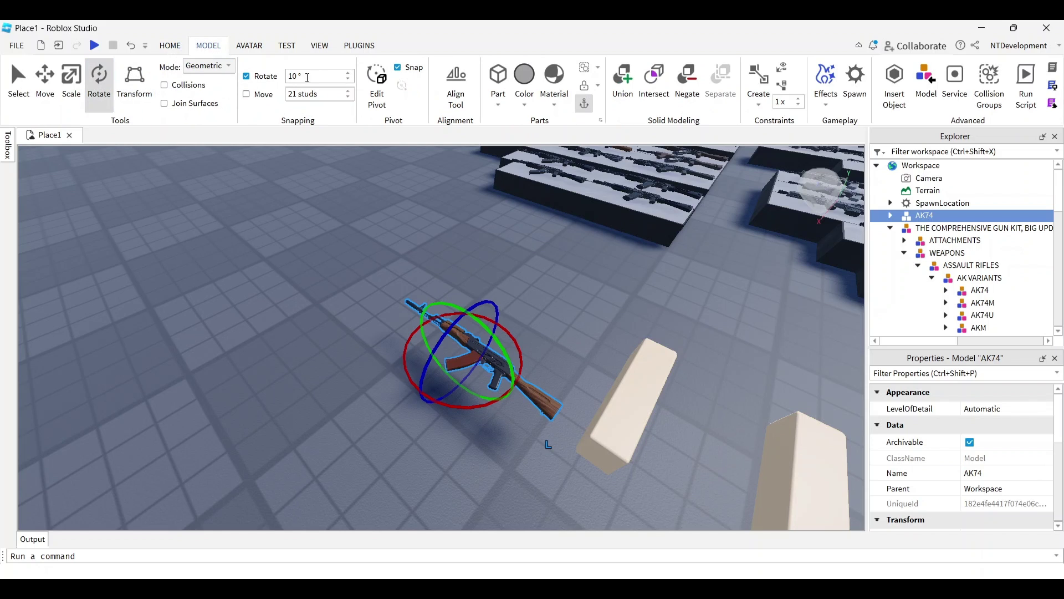
pyautogui.click(333, 78)
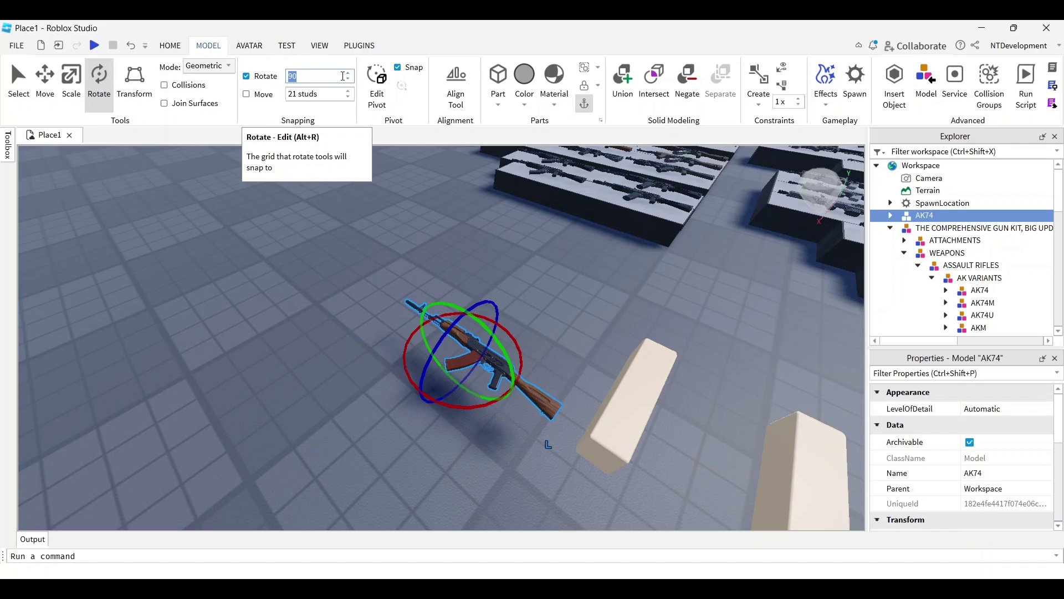
pyautogui.click(489, 302)
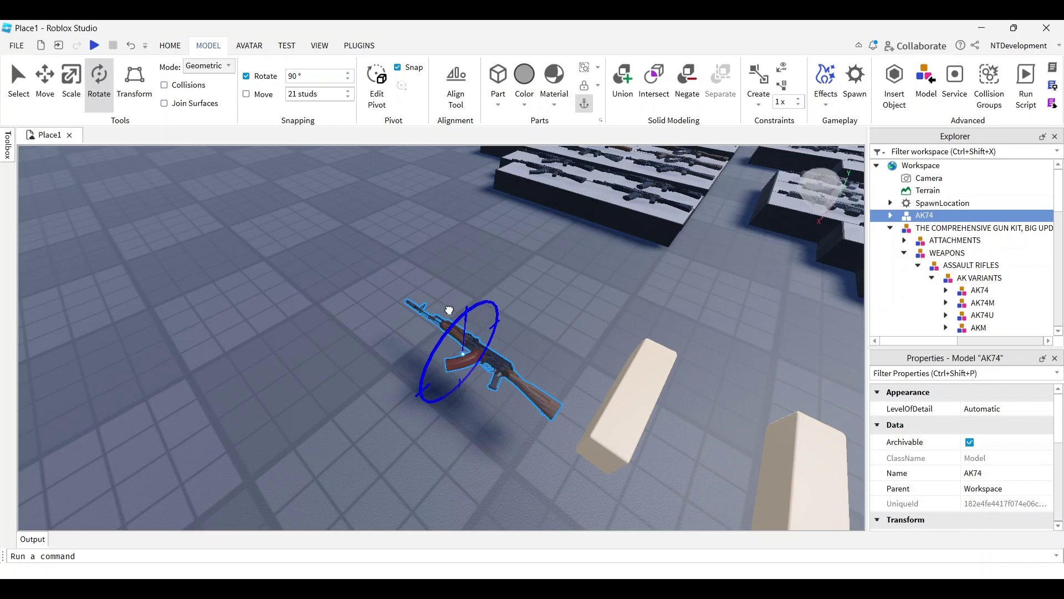
# Rotate the AK74 a quarter turn on two axes so it lies along the beams.
pyautogui.moveTo(414, 330); pyautogui.dragTo(450, 359)
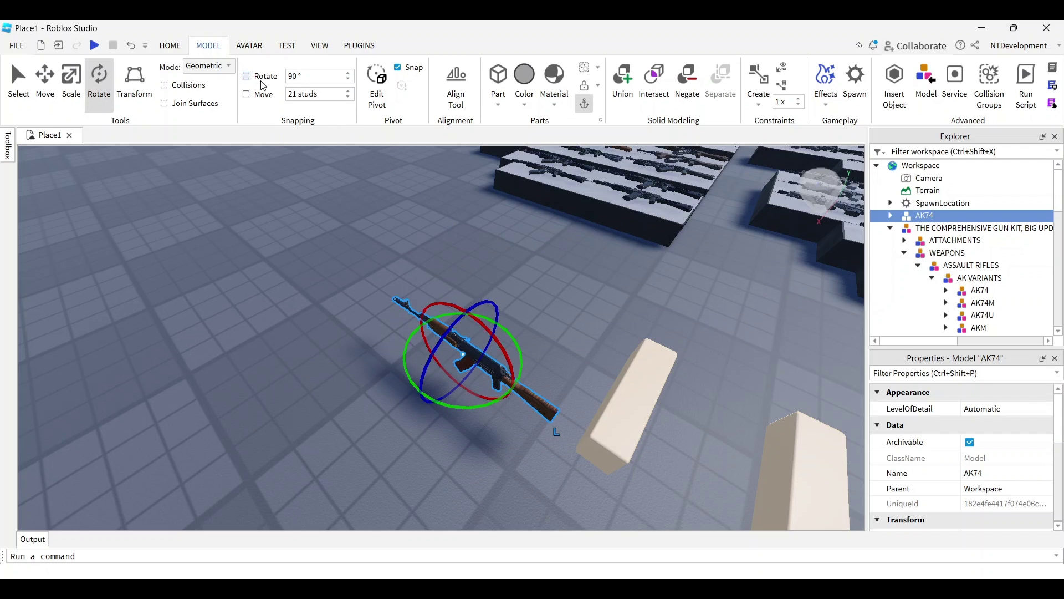
pyautogui.moveTo(614, 295); pyautogui.dragTo(614, 294, button='right')
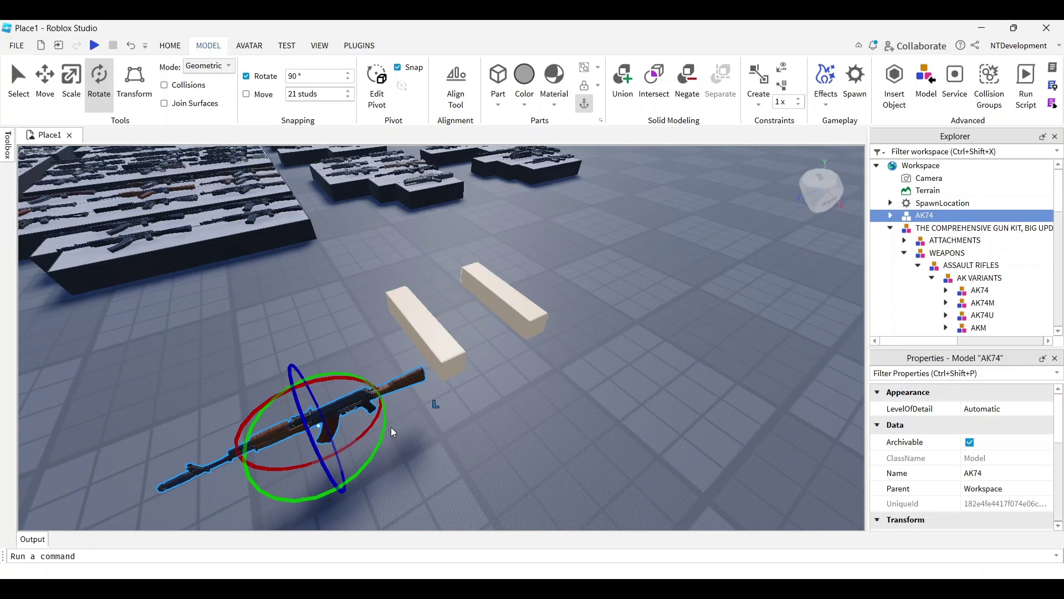
pyautogui.moveTo(457, 433); pyautogui.dragTo(456, 432, button='right')
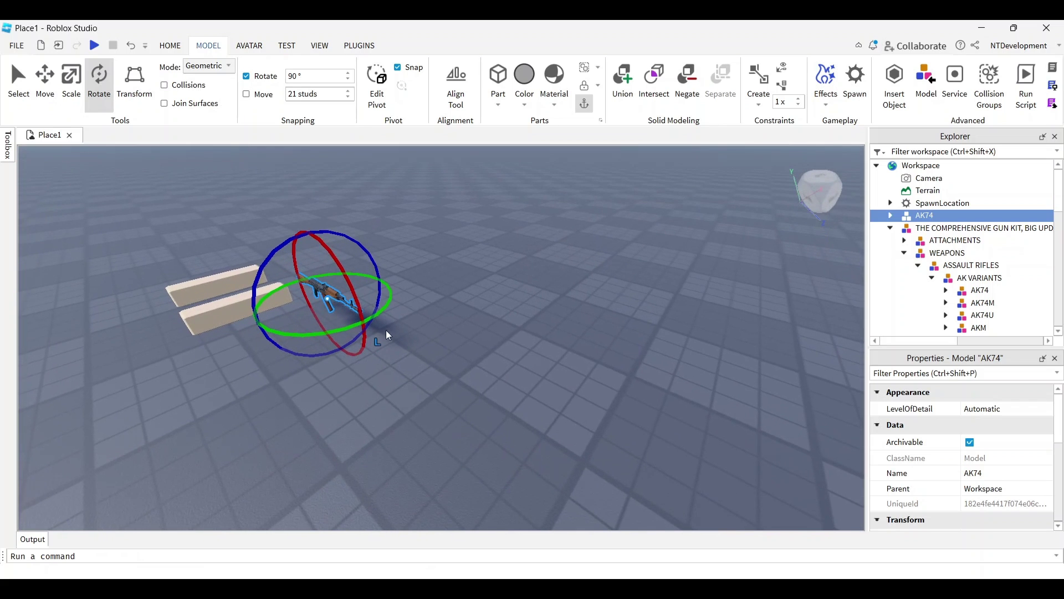
pyautogui.moveTo(386, 306); pyautogui.dragTo(294, 329)
pyautogui.moveTo(409, 328); pyautogui.dragTo(406, 324, button='right')
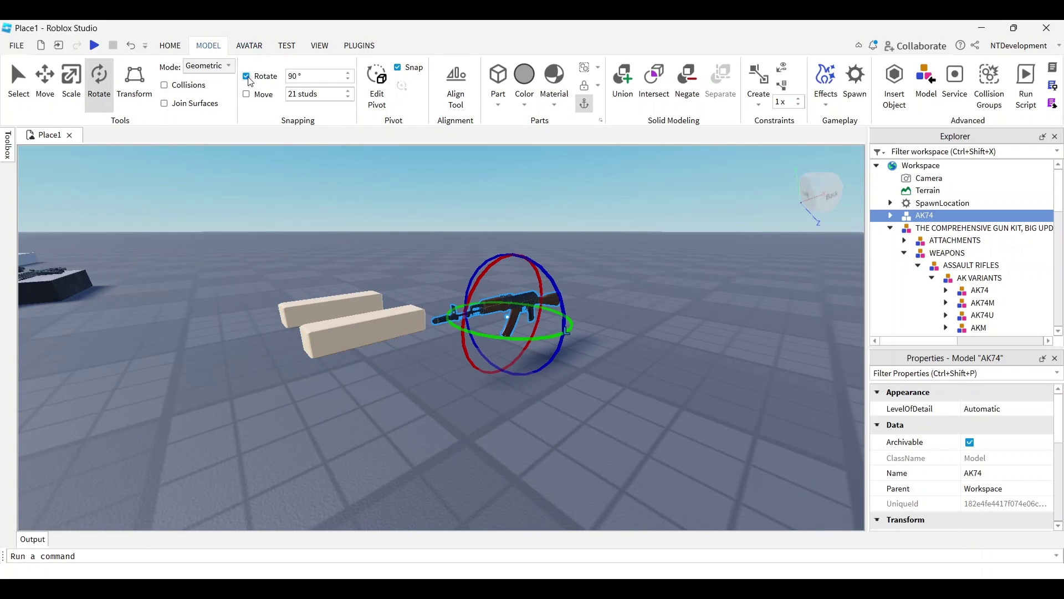
# Move the AK74 onto the tan beams and slide it sideways over the beam.
pyautogui.click(45, 82)
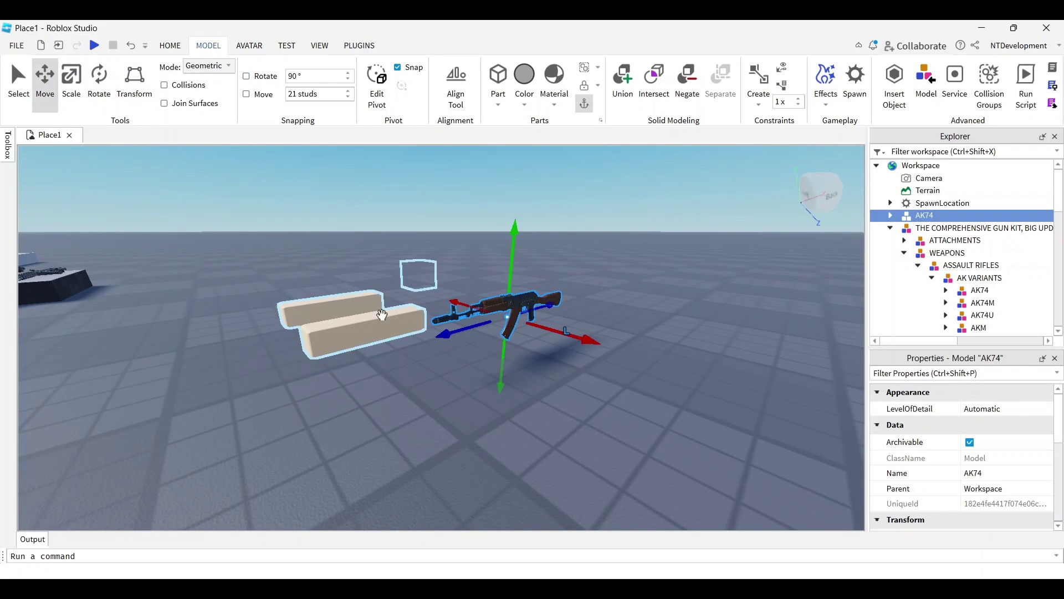
pyautogui.moveTo(453, 301); pyautogui.dragTo(123, 316)
pyautogui.moveTo(340, 337); pyautogui.dragTo(341, 337, button='right')
pyautogui.press('w')
pyautogui.press('d')
pyautogui.press('a')
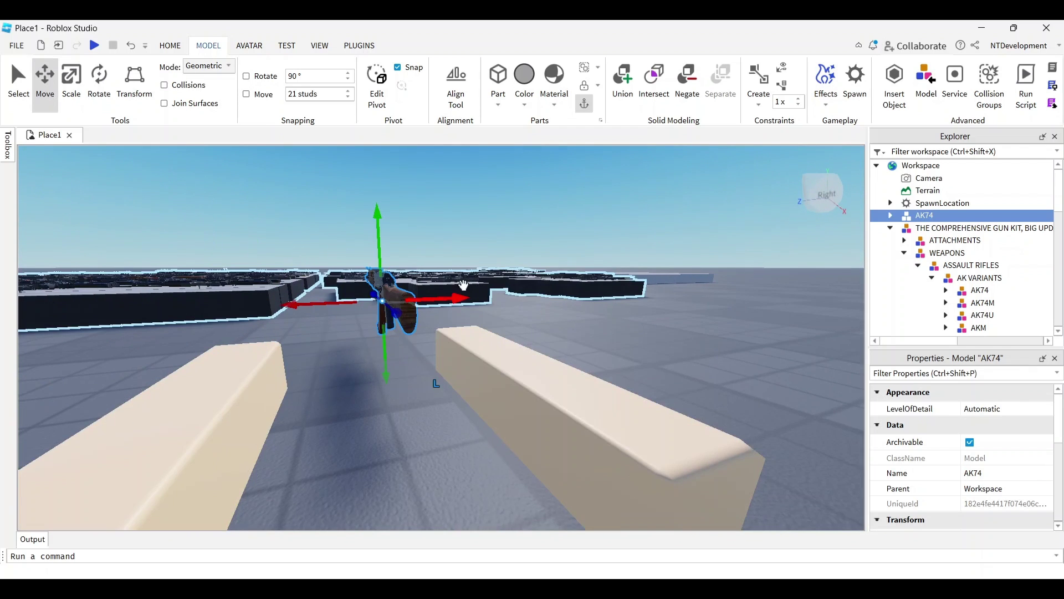
pyautogui.moveTo(457, 299); pyautogui.dragTo(508, 299)
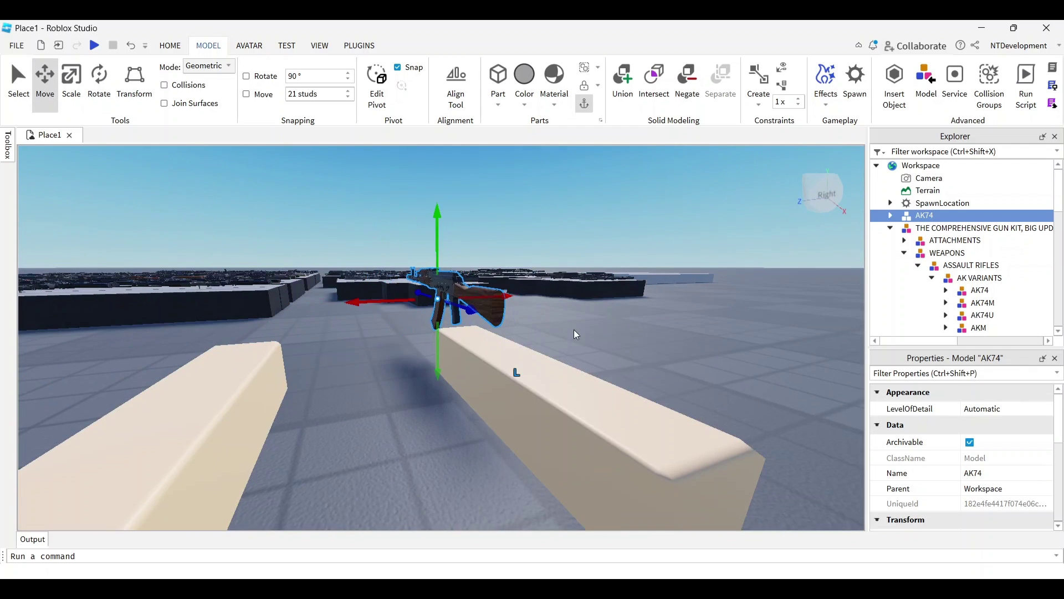
pyautogui.press('d')
pyautogui.moveTo(573, 329); pyautogui.dragTo(573, 329, button='right')
pyautogui.press('a')
pyautogui.press('d')
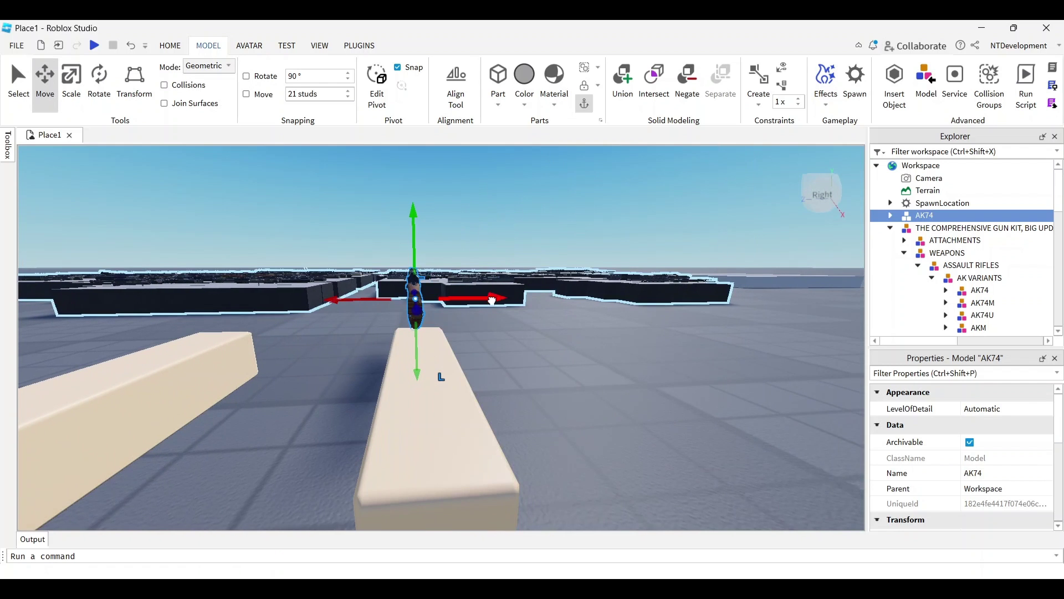
pyautogui.moveTo(492, 300); pyautogui.dragTo(494, 300)
# Adjust the AK74 along its length and height to sit just above the beam.
pyautogui.moveTo(487, 331)
pyautogui.mouseDown(button='right')
pyautogui.moveTo(499, 331)
pyautogui.moveTo(488, 330)
pyautogui.mouseUp(button='right')
pyautogui.press('a')
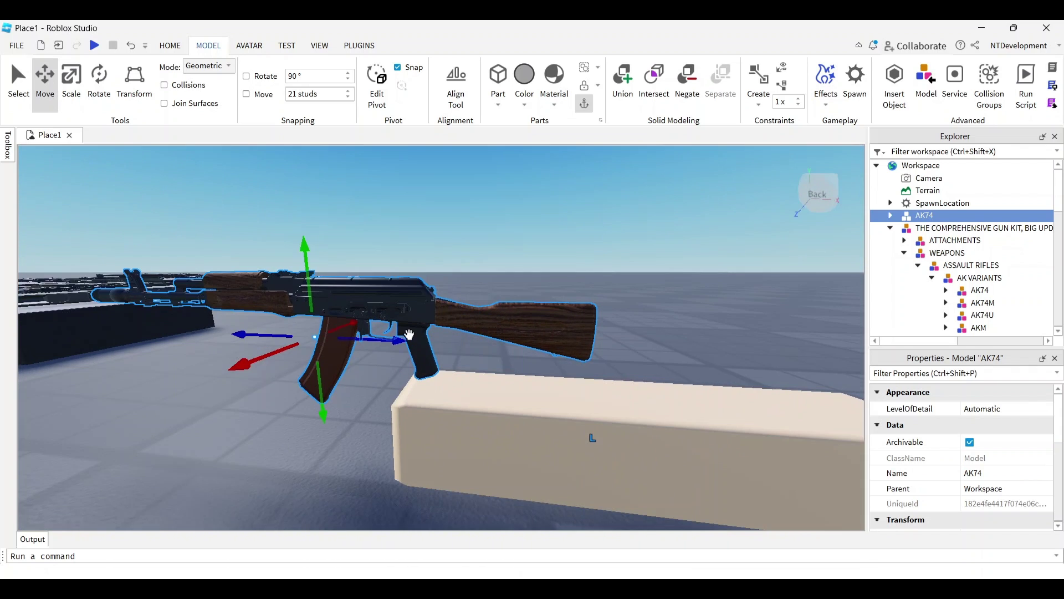
pyautogui.moveTo(397, 340); pyautogui.dragTo(417, 343)
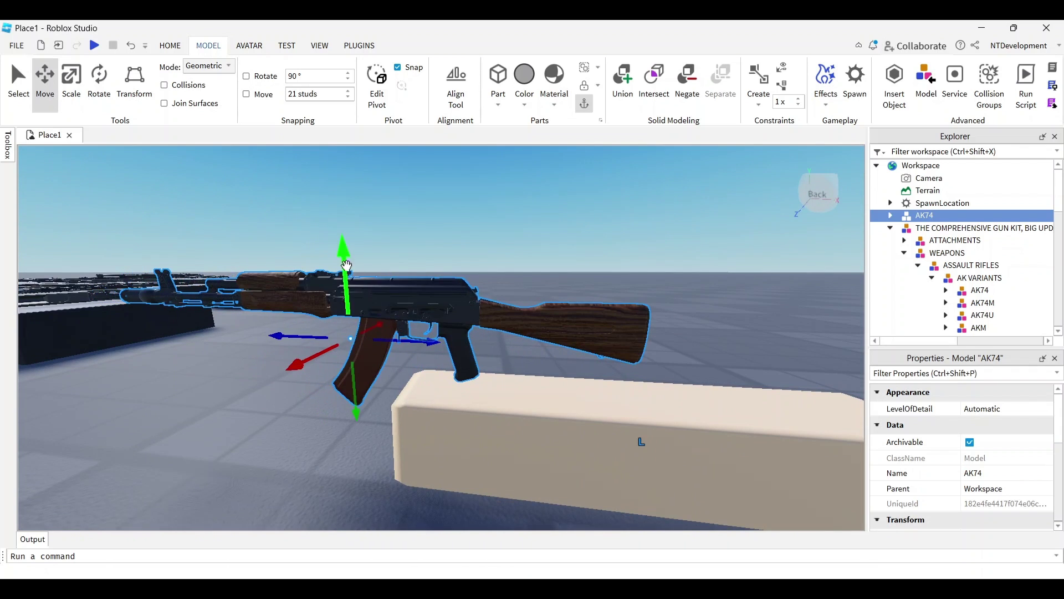
pyautogui.moveTo(345, 265); pyautogui.dragTo(347, 295)
pyautogui.moveTo(529, 274); pyautogui.dragTo(528, 275, button='right')
pyautogui.press('s')
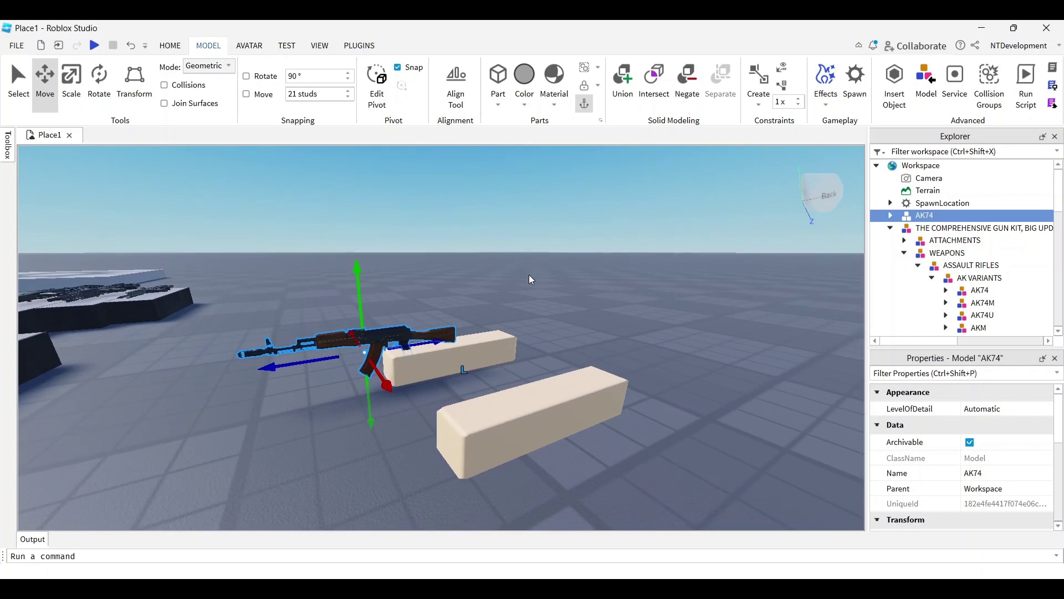
pyautogui.scroll(5, 528, 274)
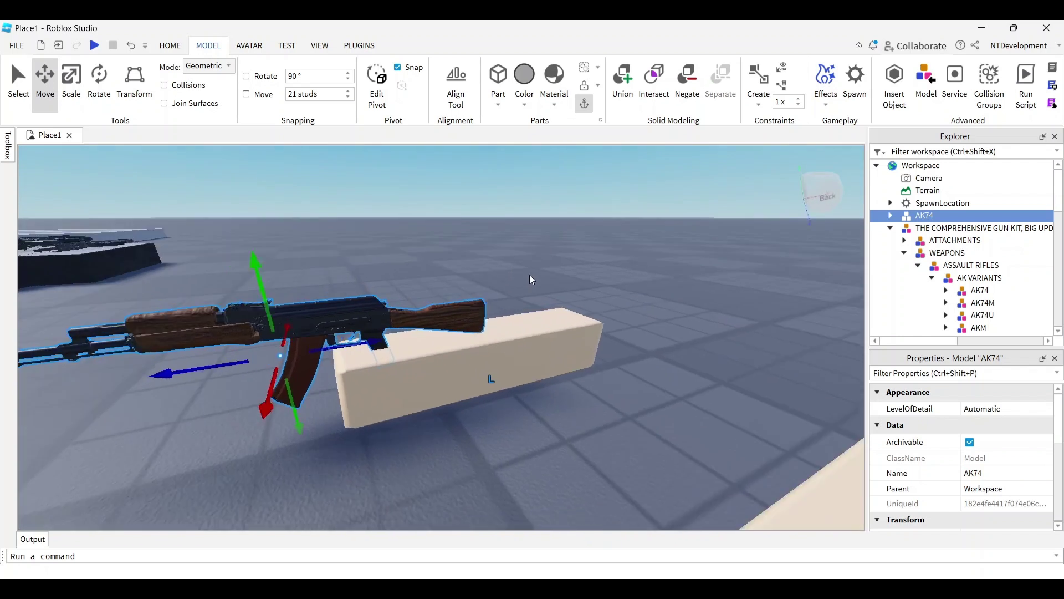
pyautogui.press('a')
pyautogui.moveTo(530, 275); pyautogui.dragTo(528, 274, button='right')
pyautogui.press('d')
pyautogui.press('w')
pyautogui.press('s')
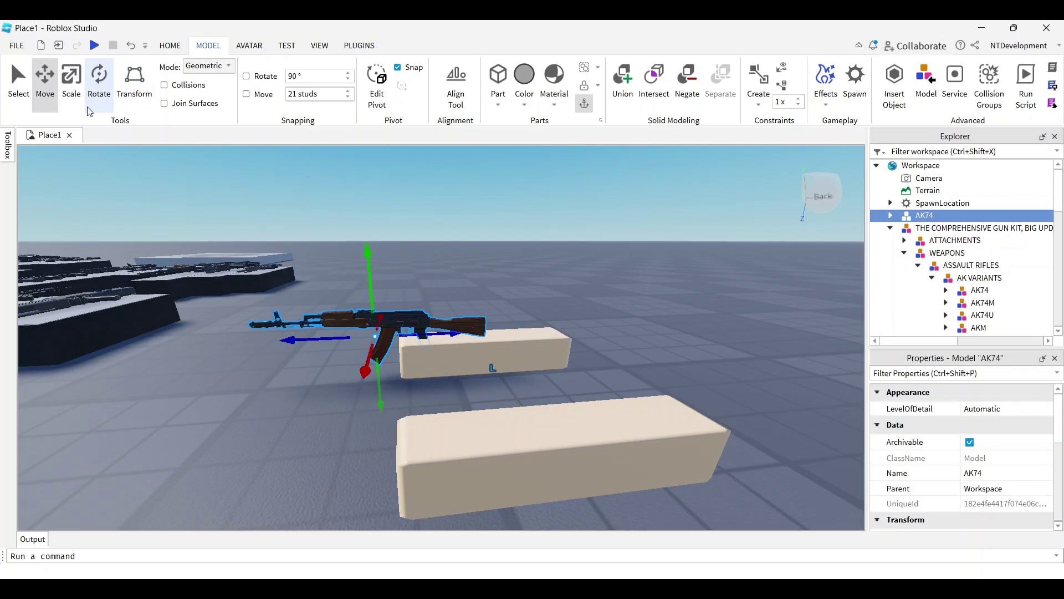
# Enlarge the AK74 by dragging a Scale tool handle outward.
pyautogui.click(71, 83)
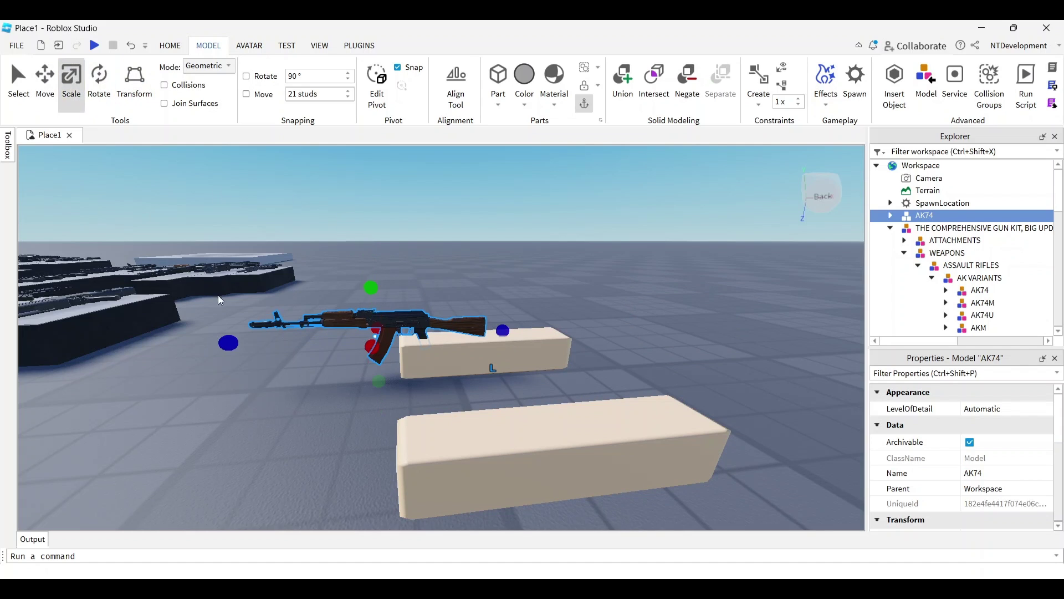
pyautogui.moveTo(227, 343); pyautogui.dragTo(194, 345)
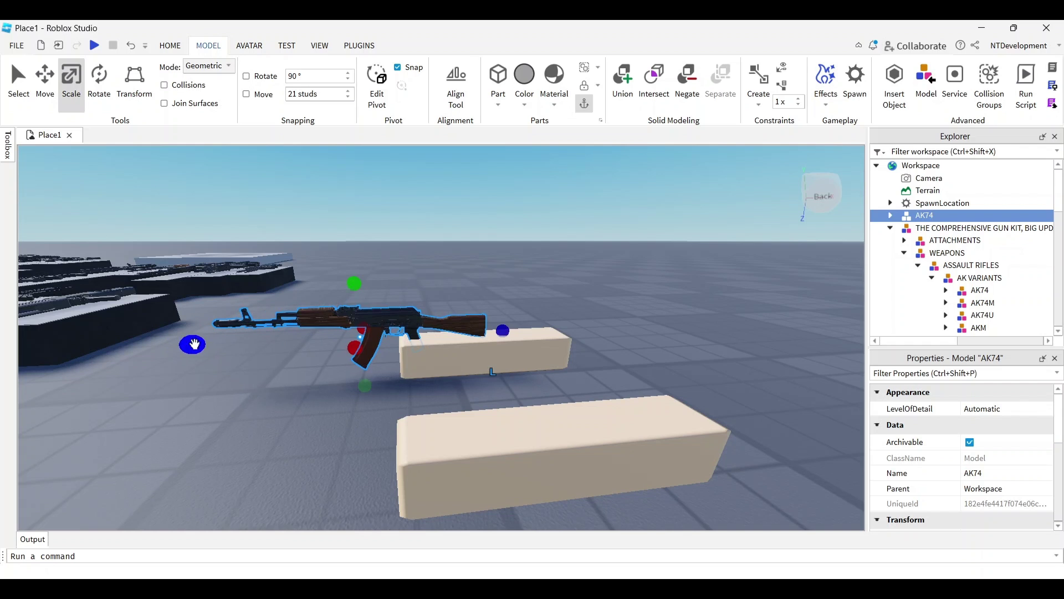
pyautogui.moveTo(439, 391); pyautogui.dragTo(440, 392, button='right')
pyautogui.press('w')
pyautogui.scroll(-6, 441, 394)
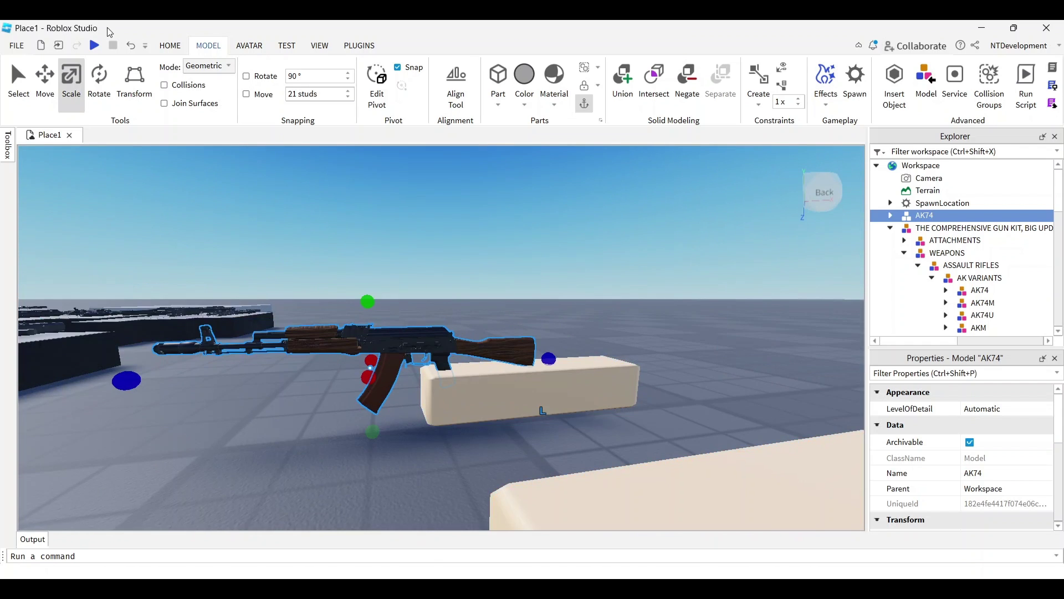
# Reposition the enlarged AK74, lowering it and nudging it along its length against the arm block.
pyautogui.click(45, 81)
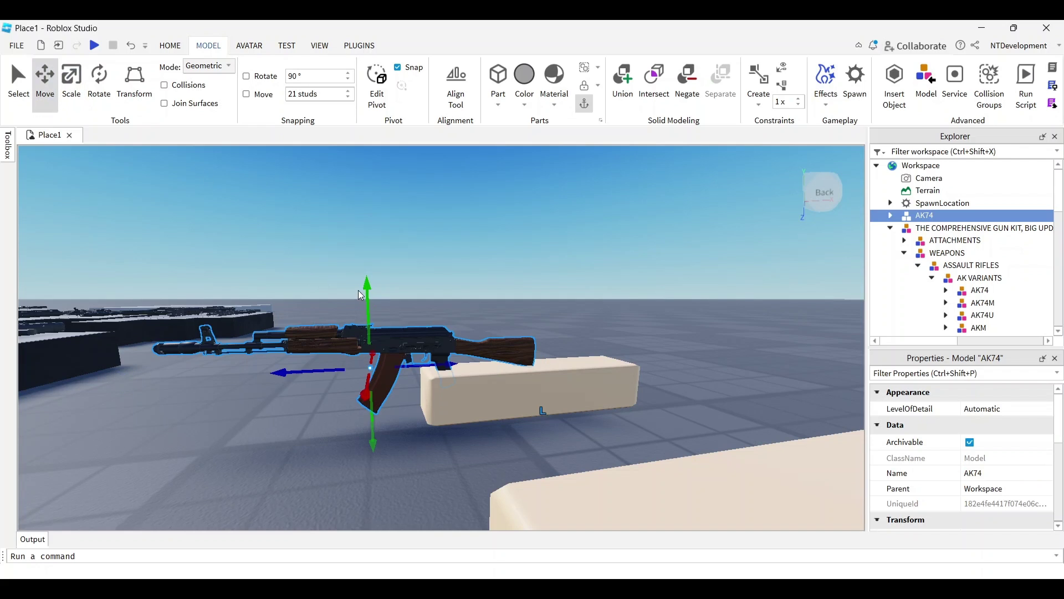
pyautogui.moveTo(366, 289); pyautogui.dragTo(368, 298)
pyautogui.scroll(5, 554, 341)
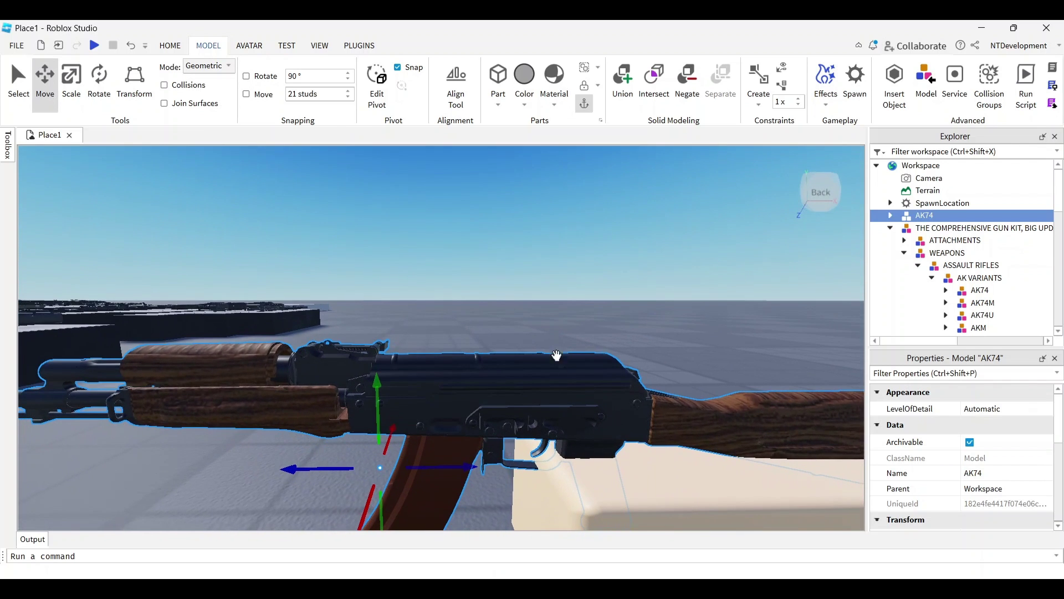
pyautogui.moveTo(451, 468); pyautogui.dragTo(463, 468)
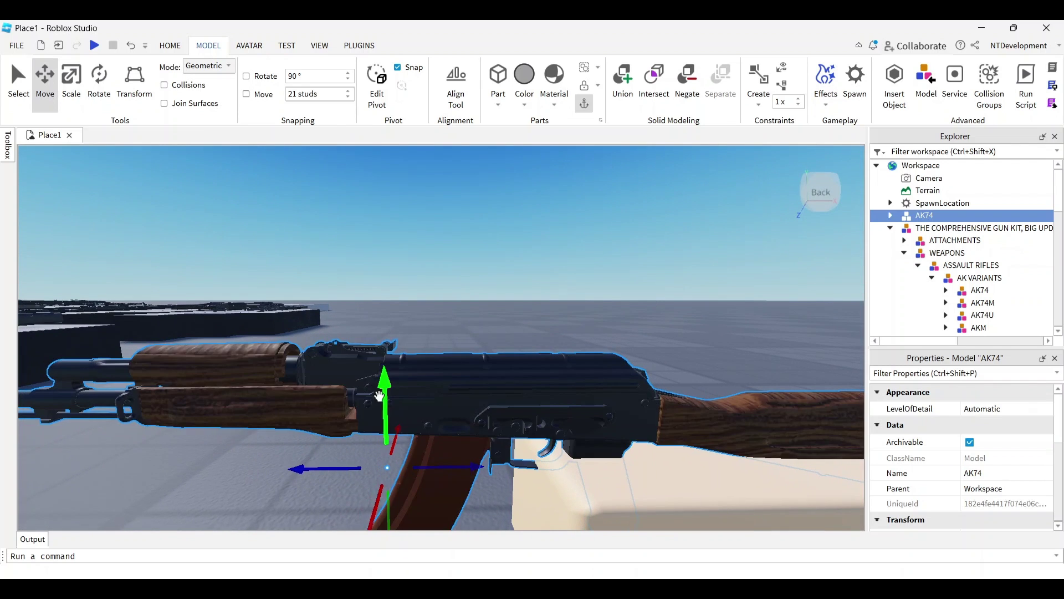
pyautogui.moveTo(379, 396); pyautogui.dragTo(444, 474)
pyautogui.press('a')
pyautogui.moveTo(658, 381); pyautogui.dragTo(640, 377, button='right')
pyautogui.press('a')
pyautogui.press('d')
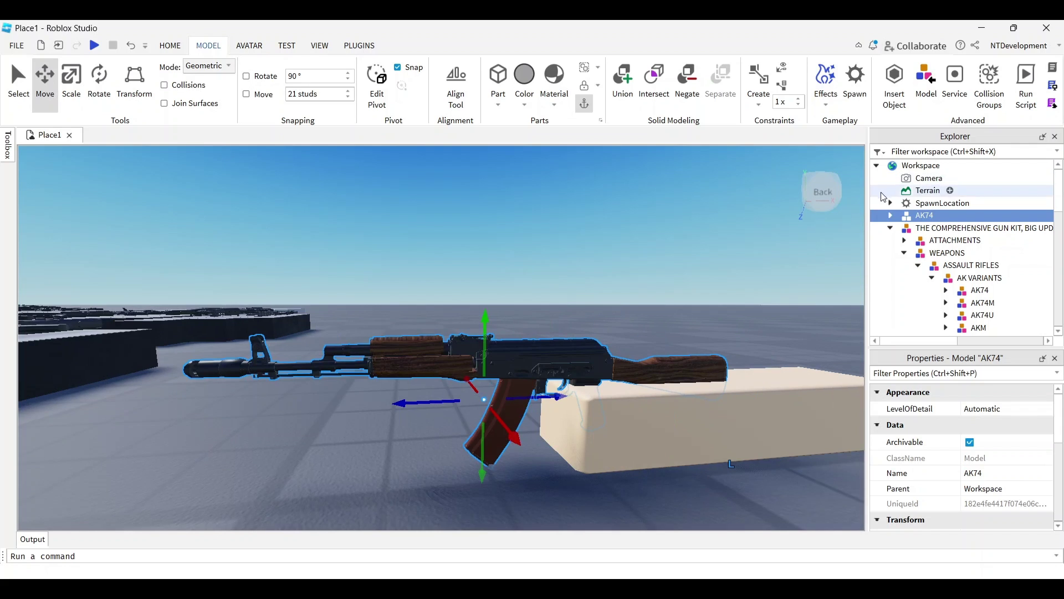
pyautogui.click(890, 215)
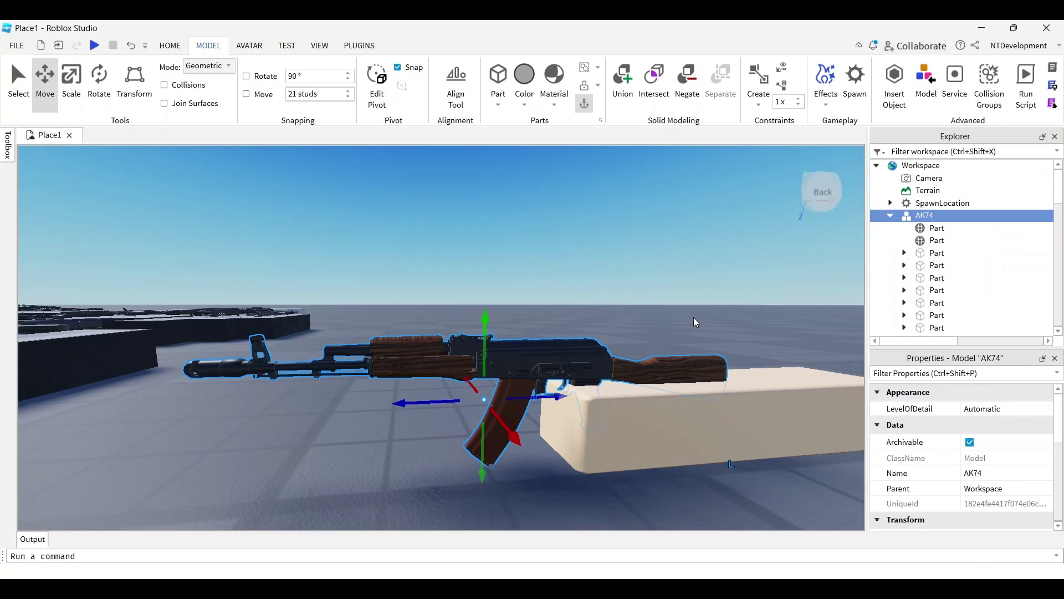
pyautogui.click(936, 232)
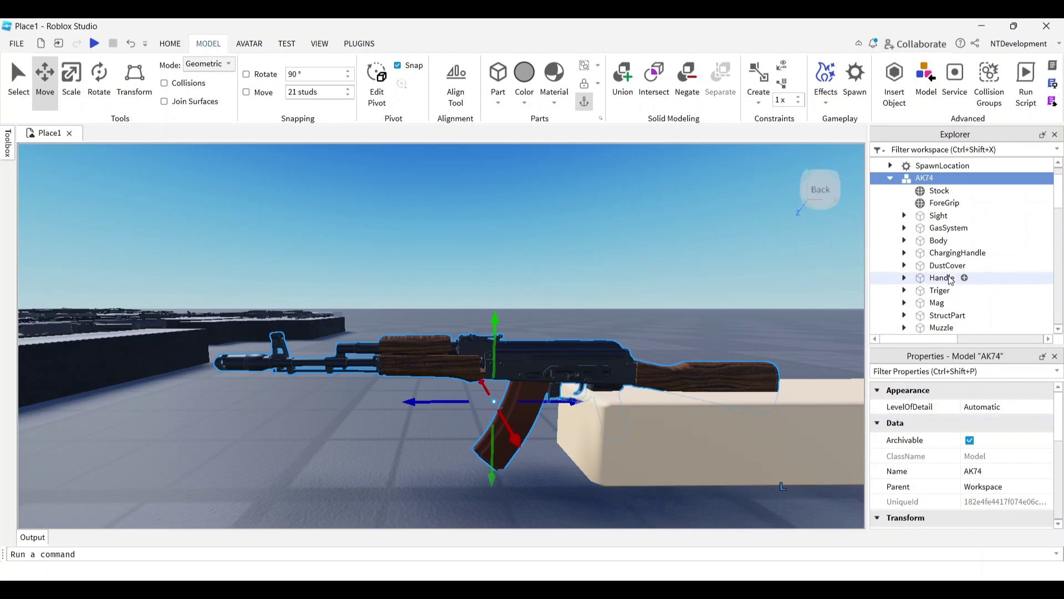
pyautogui.scroll(-1, 940, 287)
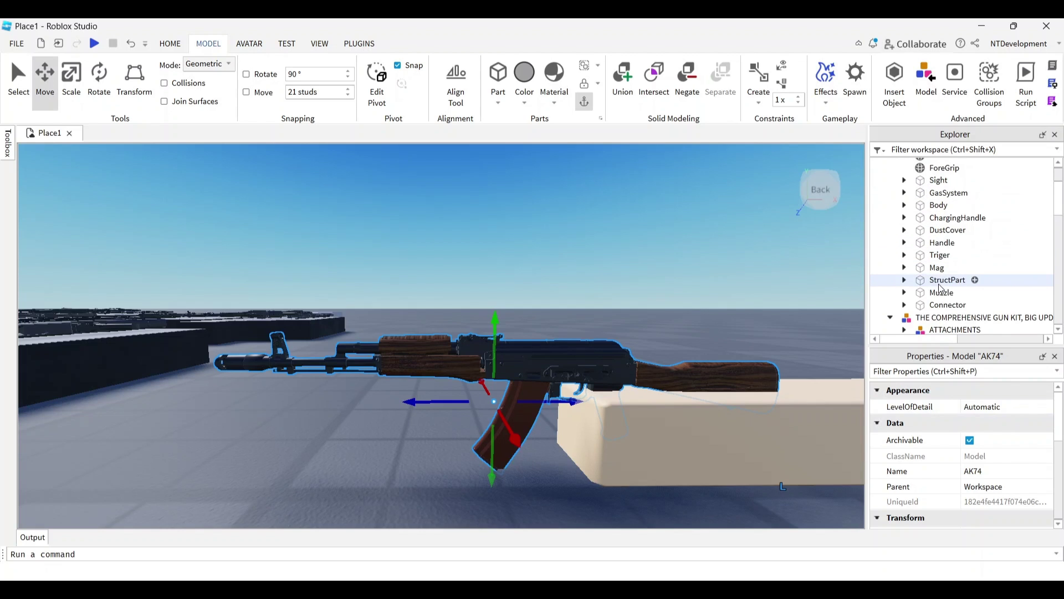
pyautogui.scroll(1, 937, 266)
# Move the AK74 model into Viewmodel and ungroup it so its parts sit directly inside.
pyautogui.click(891, 179)
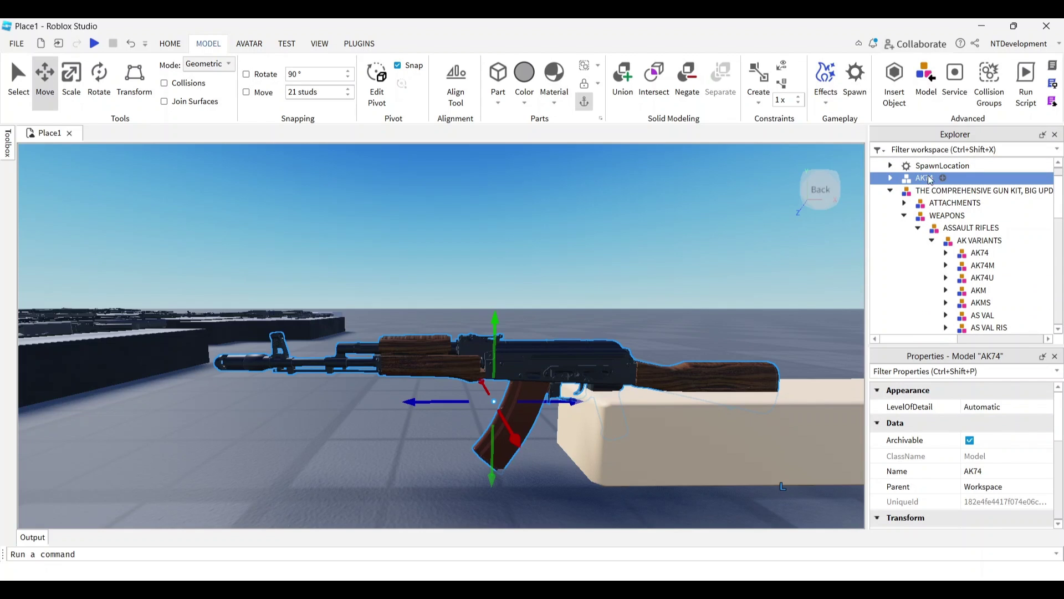
pyautogui.click(891, 191)
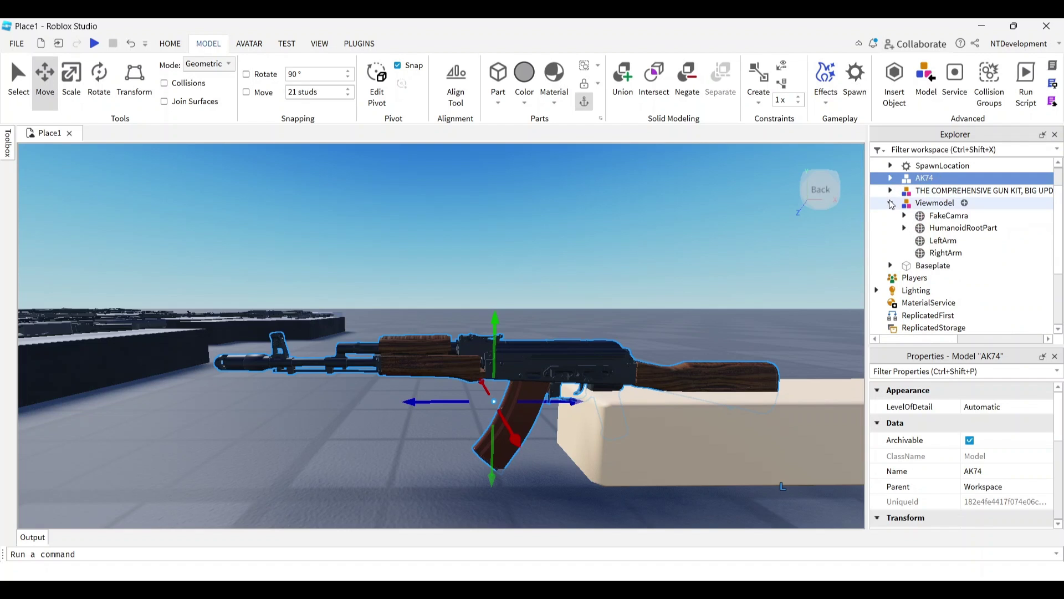
pyautogui.click(923, 203)
pyautogui.moveTo(780, 343); pyautogui.dragTo(780, 342, button='right')
pyautogui.click(918, 178)
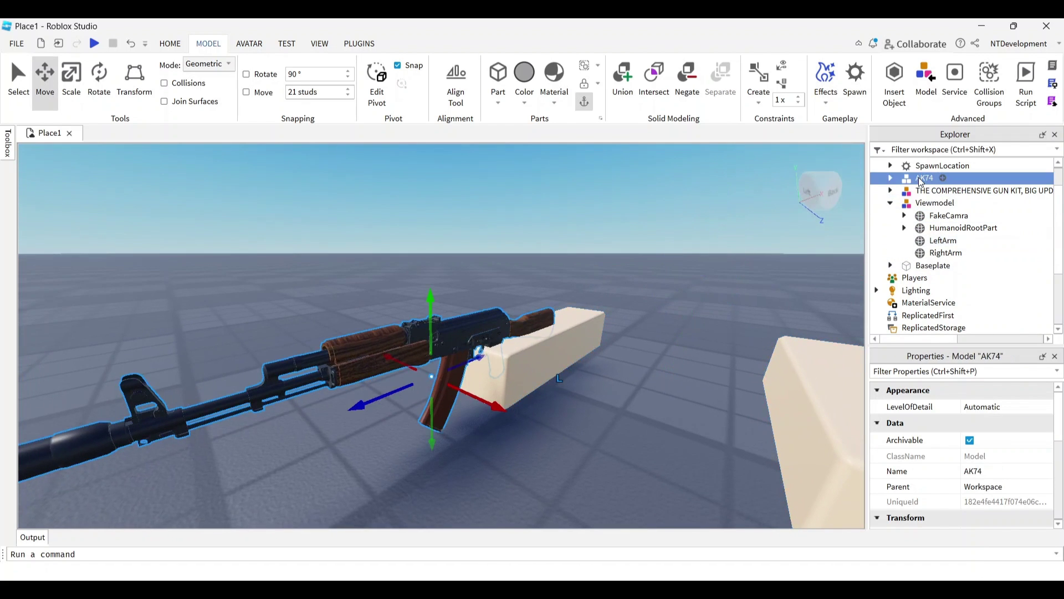
pyautogui.moveTo(921, 181); pyautogui.dragTo(931, 204)
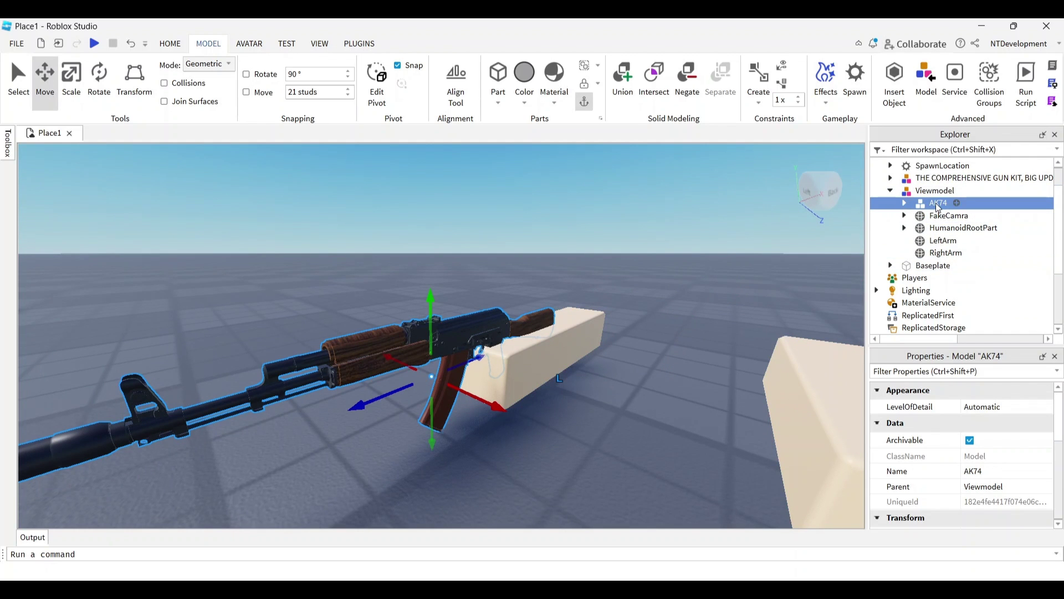
pyautogui.rightClick(938, 208)
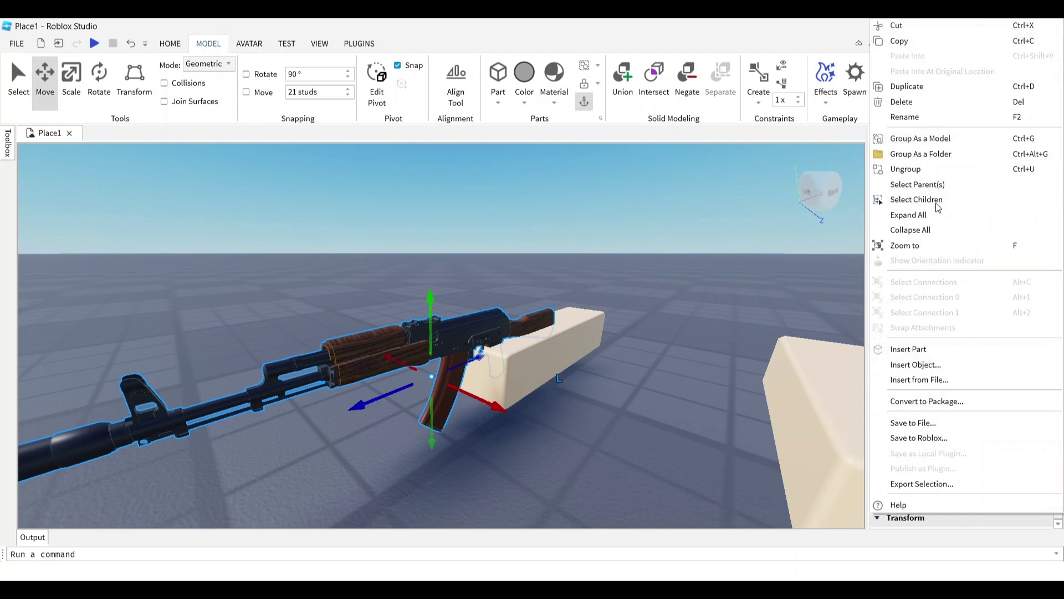
pyautogui.click(933, 170)
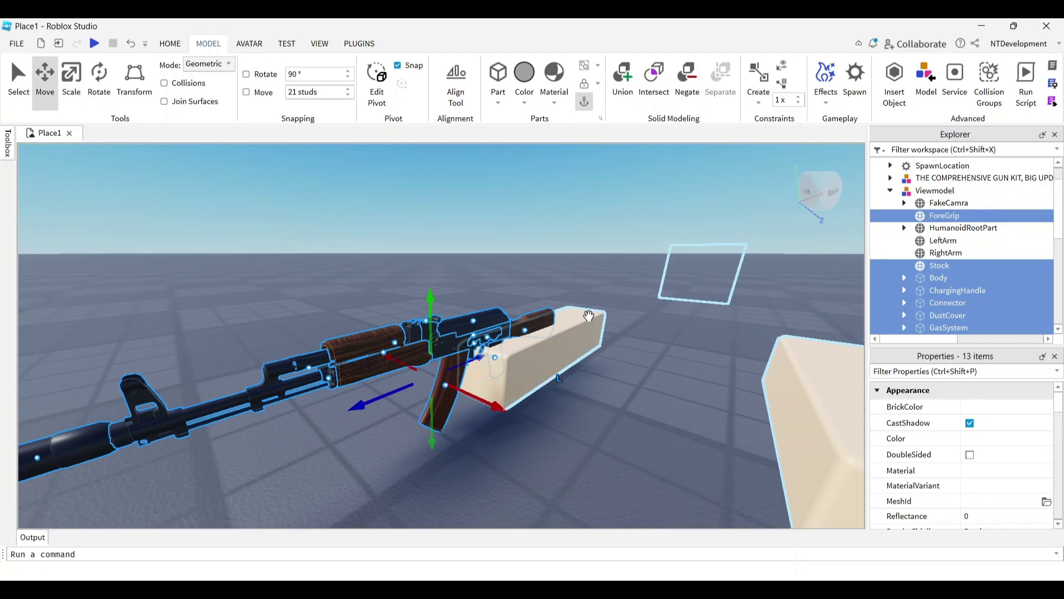
# Drag the whole Viewmodel to the right across the floor with the Move tool.
pyautogui.click(923, 192)
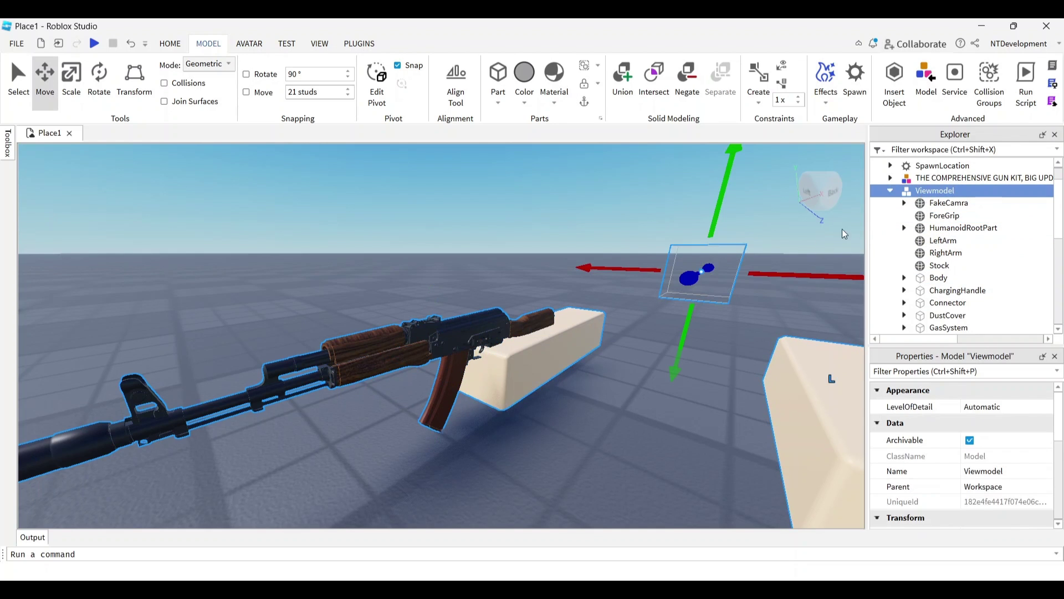
pyautogui.moveTo(713, 251); pyautogui.dragTo(643, 236)
pyautogui.scroll(-8, 727, 274)
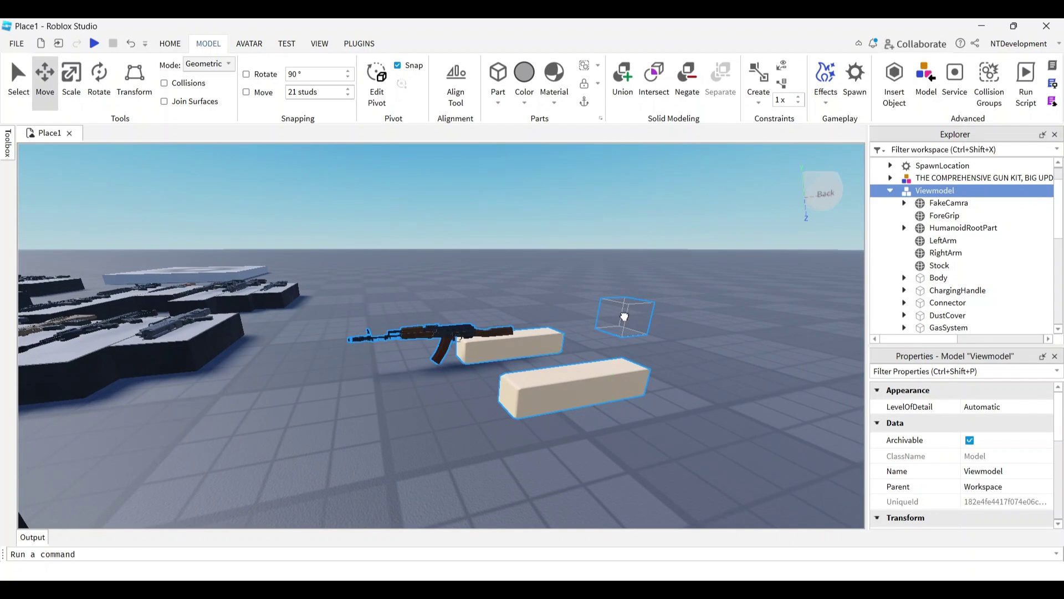
pyautogui.moveTo(624, 316); pyautogui.dragTo(668, 385)
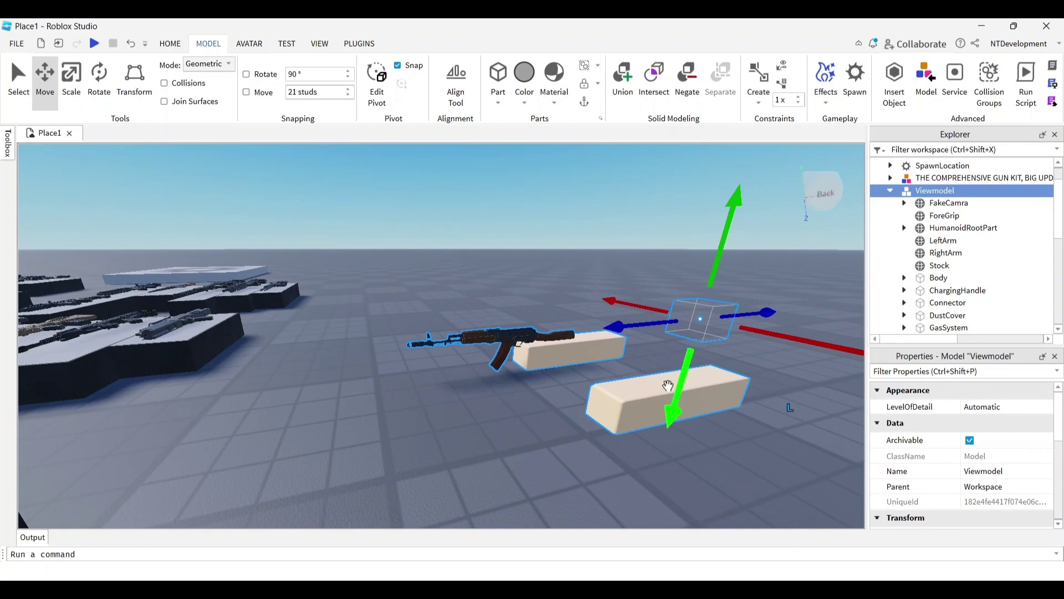
pyautogui.scroll(5, 667, 385)
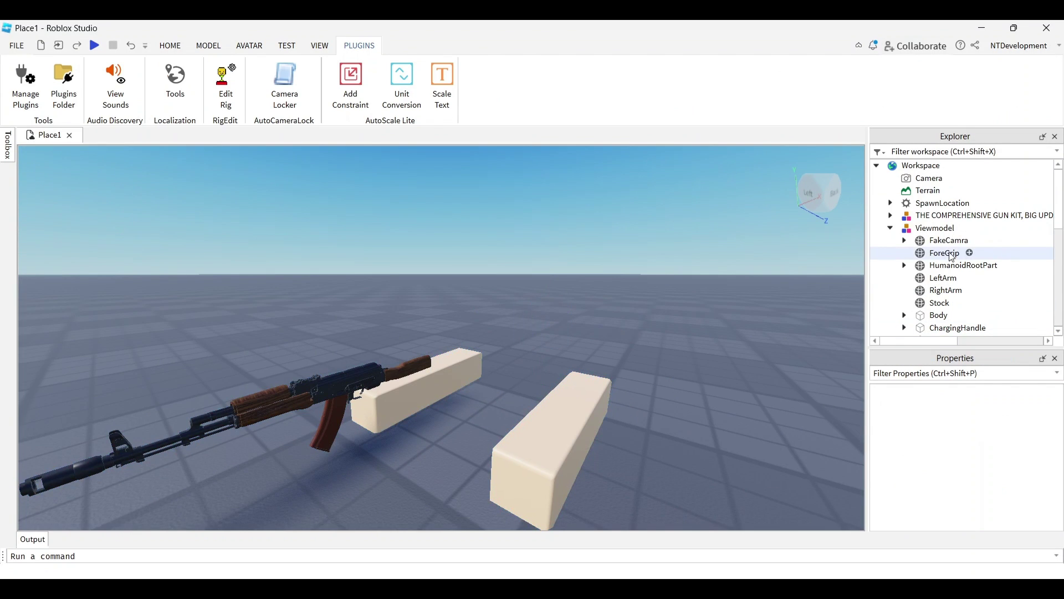
# Tilt the LeftArm with the Rotate tool around its red axis.
pyautogui.click(942, 278)
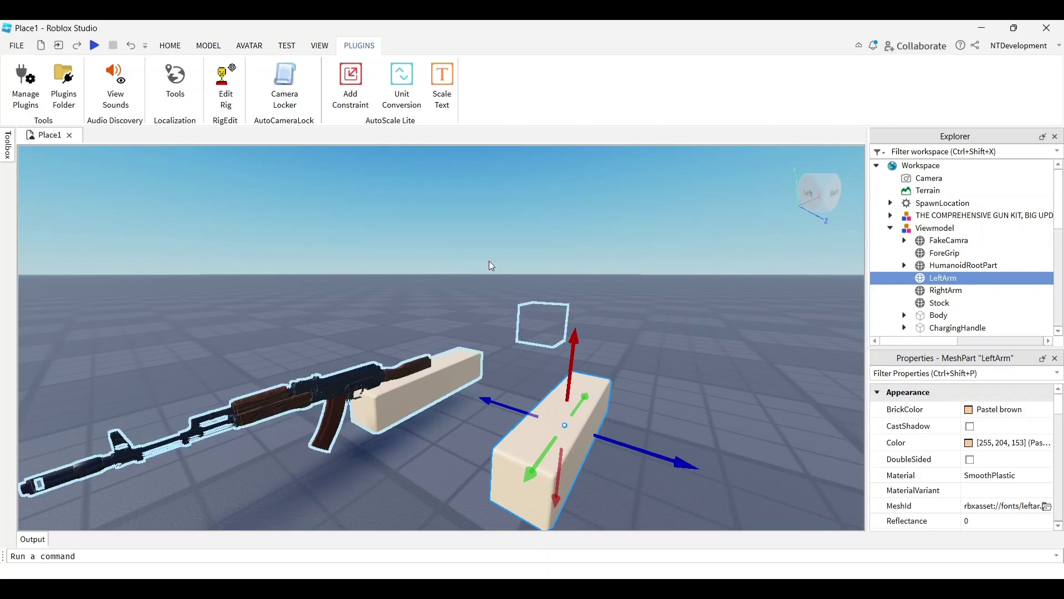
pyautogui.click(207, 48)
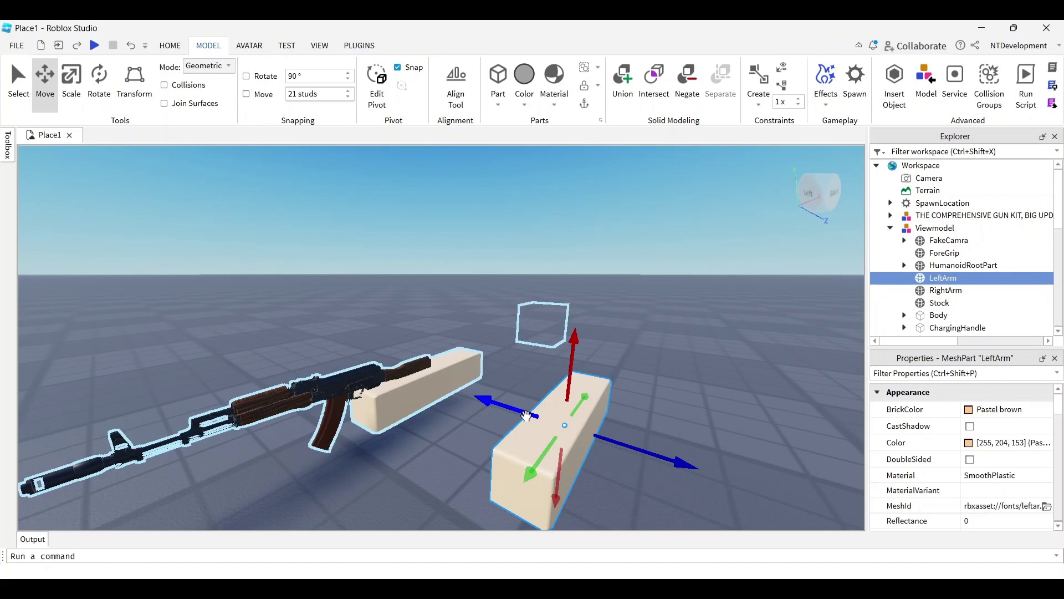
pyautogui.click(99, 83)
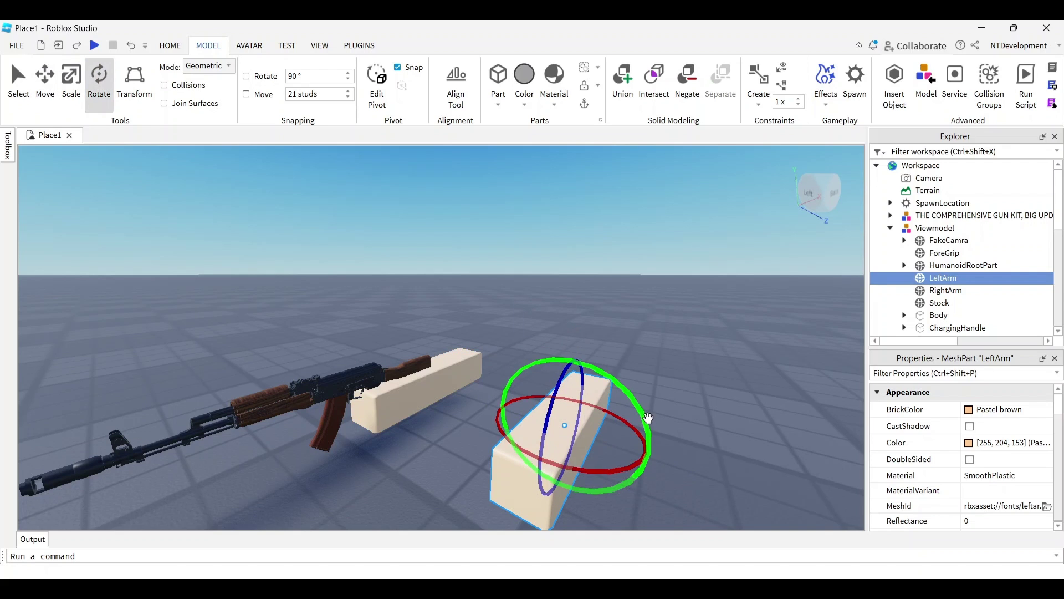
pyautogui.moveTo(550, 409); pyautogui.dragTo(546, 448)
pyautogui.moveTo(631, 454); pyautogui.dragTo(582, 444)
pyautogui.scroll(-2, 663, 381)
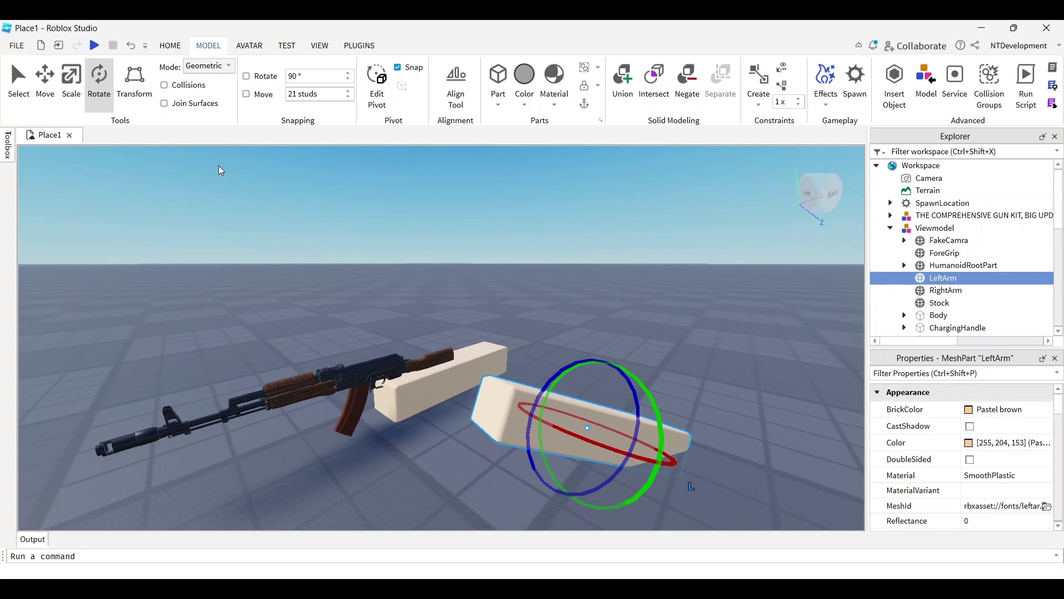
# Slide the LeftArm toward the gun and settle it beside the rifle.
pyautogui.click(45, 79)
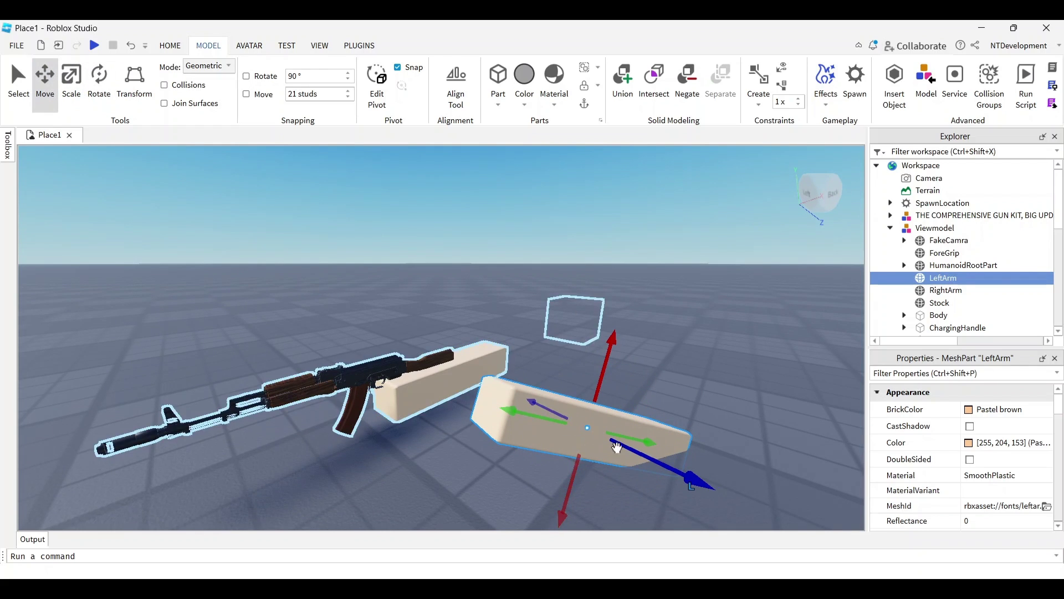
pyautogui.moveTo(654, 461); pyautogui.dragTo(334, 414)
pyautogui.moveTo(409, 457); pyautogui.dragTo(412, 468)
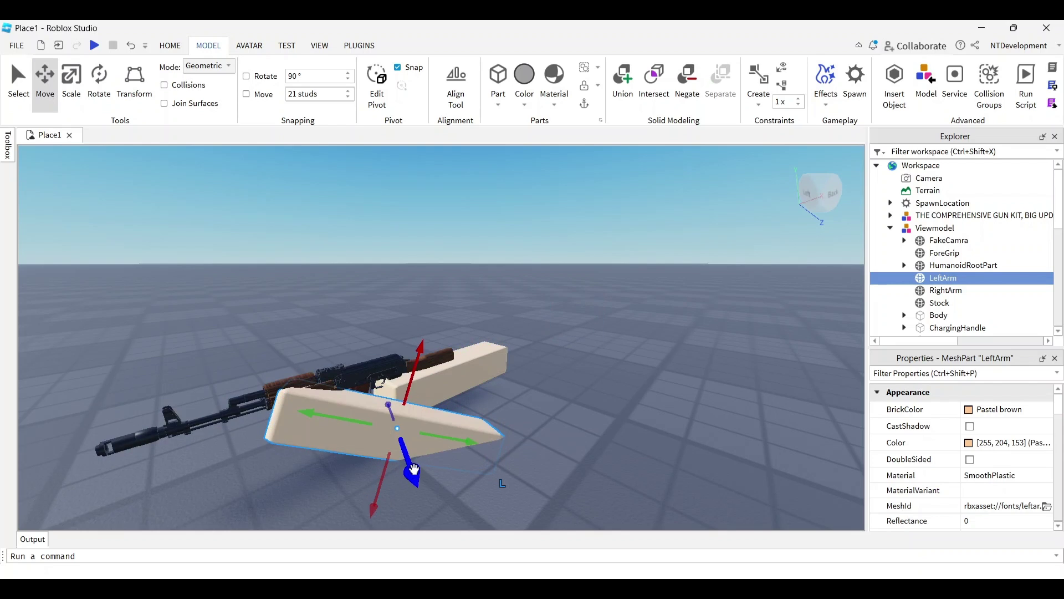
# Viewing from behind the rifle, pull the LeftArm back along the gun and shift it sideways.
pyautogui.press('d')
pyautogui.moveTo(525, 427); pyautogui.dragTo(525, 427, button='right')
pyautogui.press('w')
pyautogui.press('e')
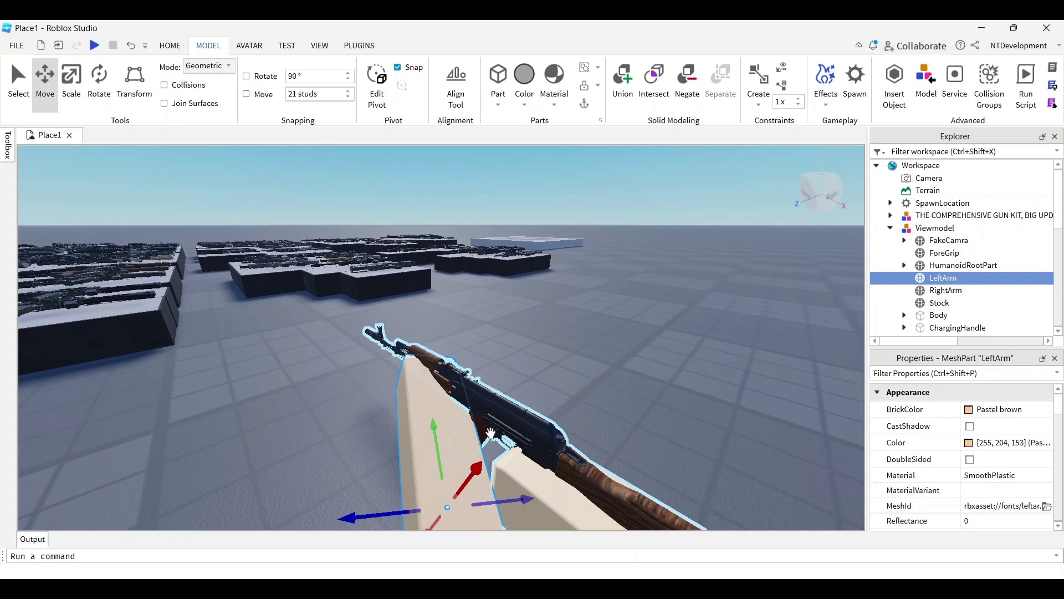
pyautogui.moveTo(479, 476); pyautogui.dragTo(461, 482)
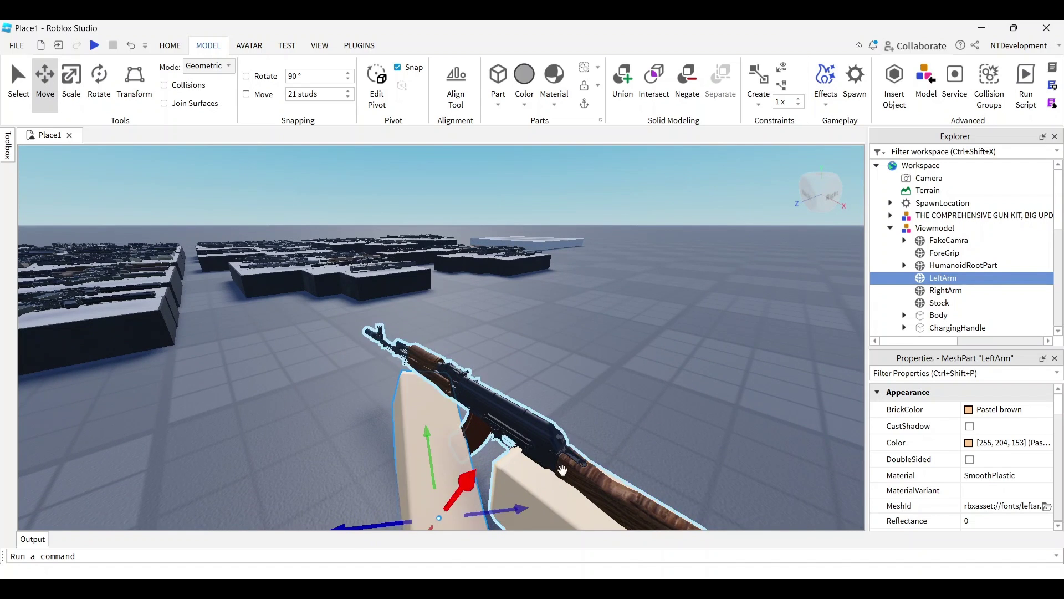
pyautogui.press('a')
pyautogui.moveTo(594, 458); pyautogui.dragTo(593, 456, button='right')
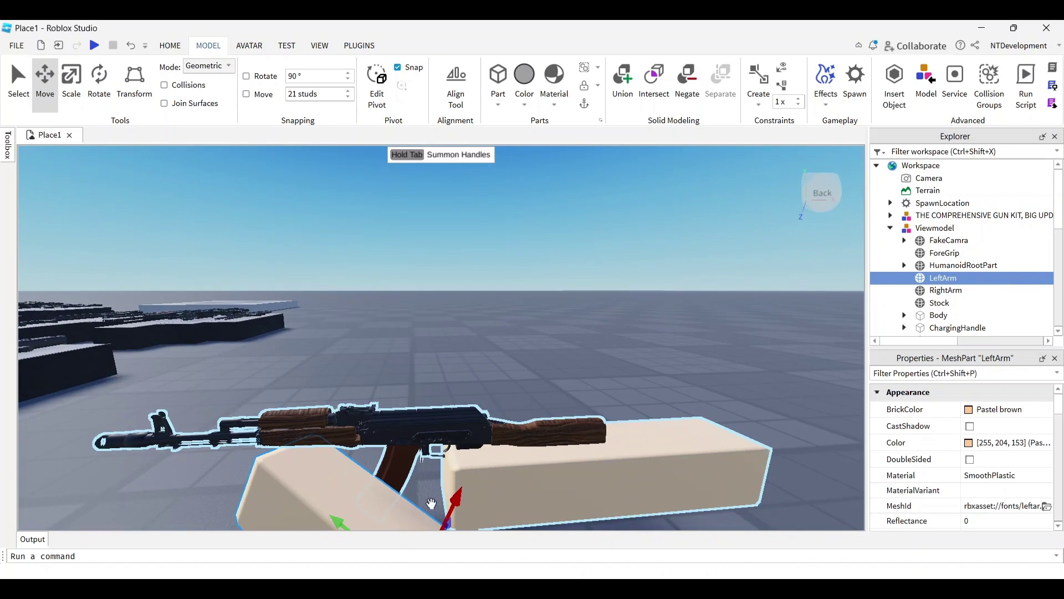
pyautogui.moveTo(525, 407); pyautogui.dragTo(444, 482, button='right')
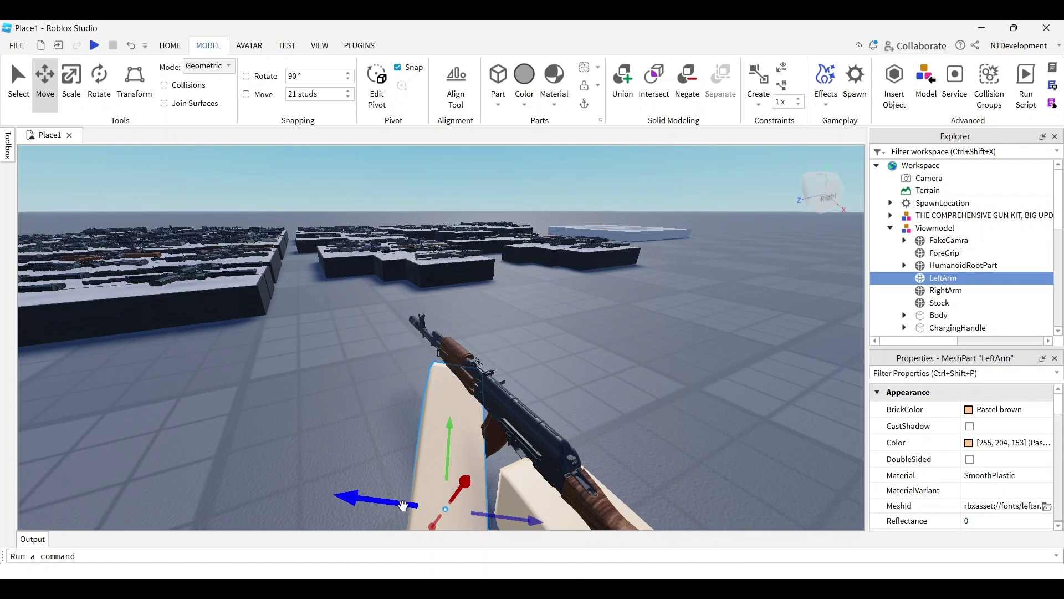
pyautogui.moveTo(404, 504); pyautogui.dragTo(398, 504)
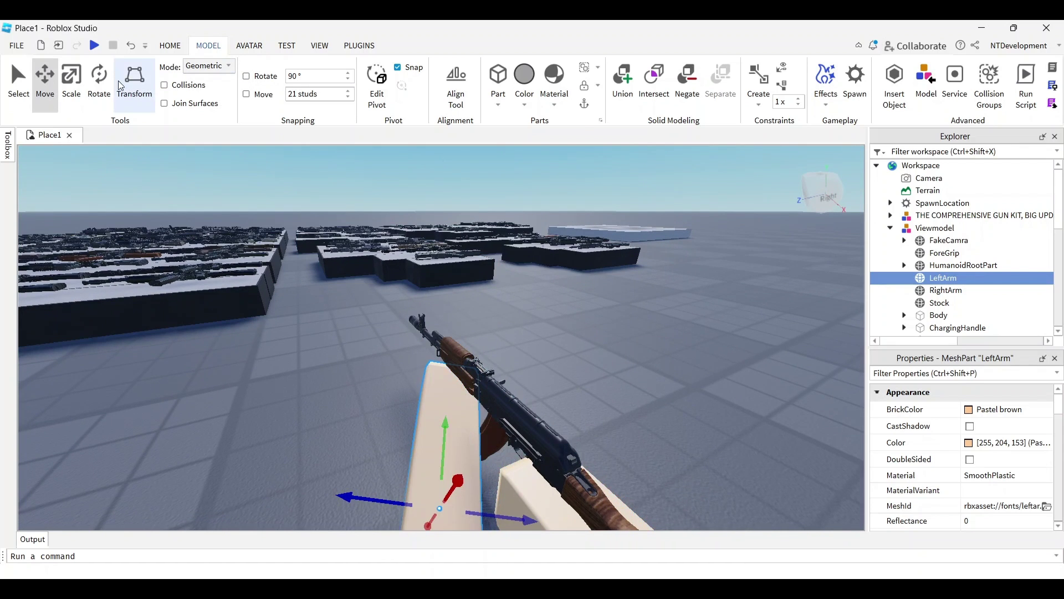
# Rotate the LeftArm about its red axis and slide it sideways under the rifle's front.
pyautogui.click(99, 82)
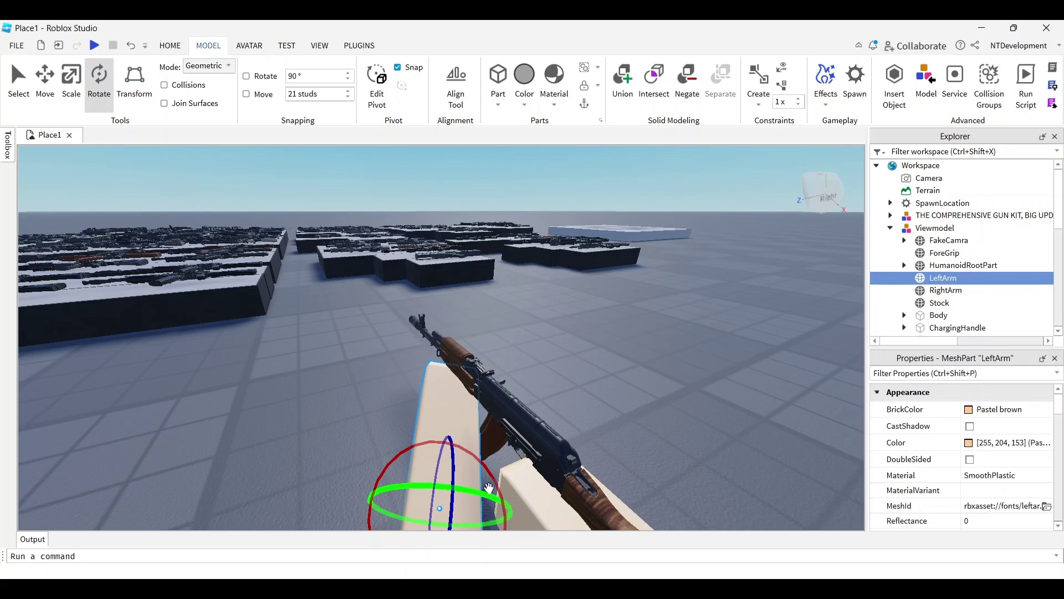
pyautogui.moveTo(488, 487)
pyautogui.mouseDown()
pyautogui.moveTo(488, 463)
pyautogui.moveTo(497, 469)
pyautogui.mouseUp()
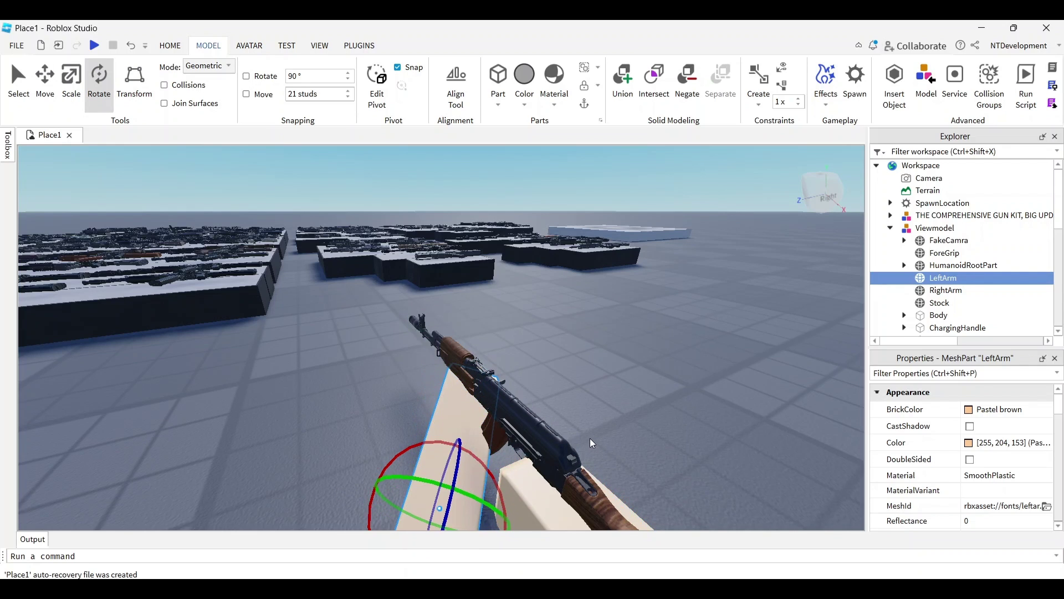
pyautogui.click(44, 80)
pyautogui.moveTo(363, 478); pyautogui.dragTo(339, 473)
pyautogui.moveTo(475, 477); pyautogui.dragTo(475, 476, button='right')
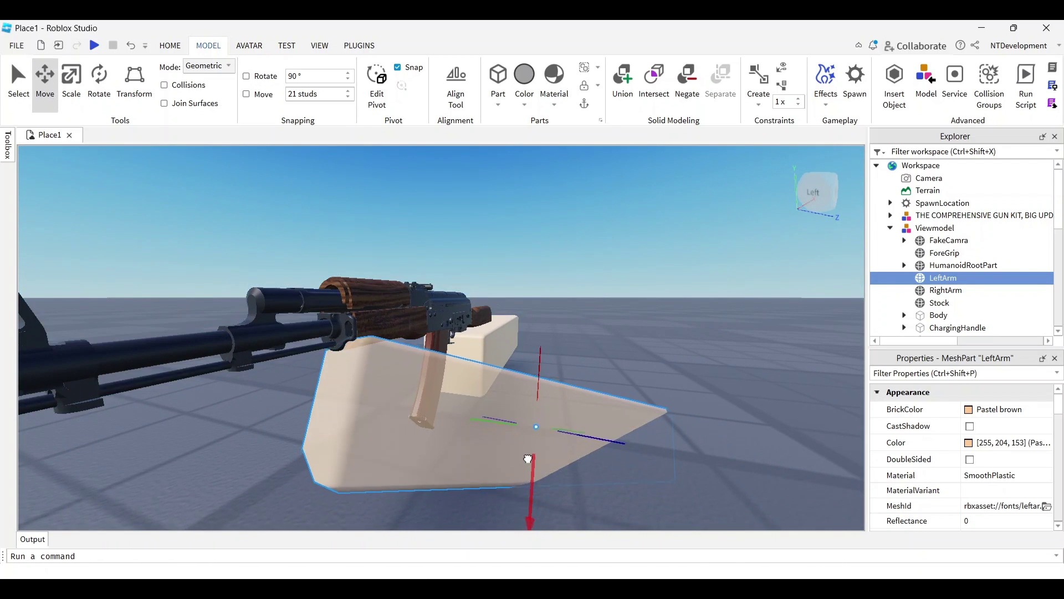
pyautogui.moveTo(476, 422); pyautogui.dragTo(481, 422)
pyautogui.moveTo(636, 444); pyautogui.dragTo(640, 445)
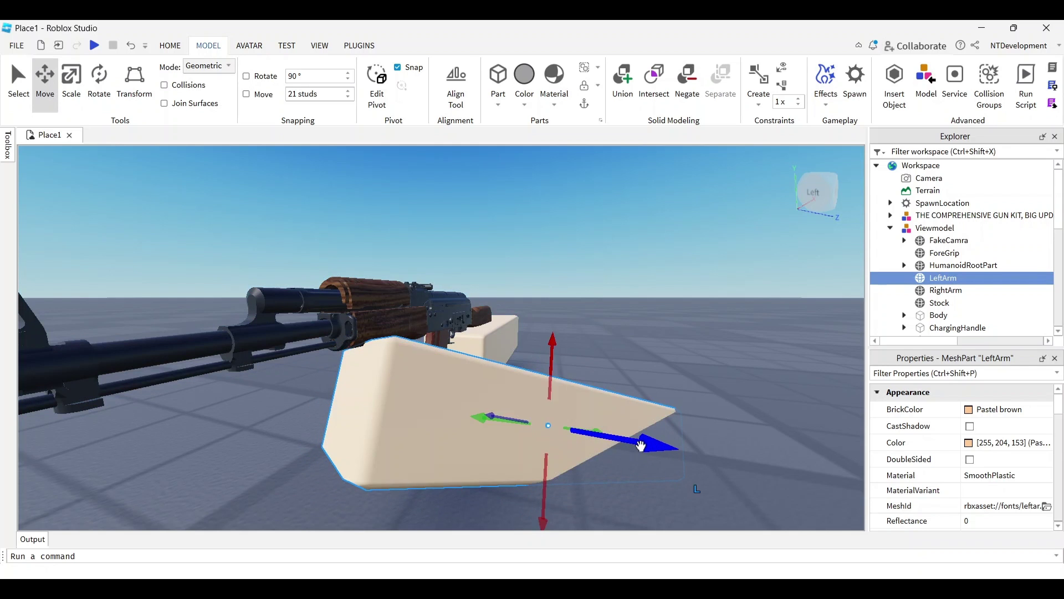
# Fly the camera behind the gun toward the arm and open the Plugins tab.
pyautogui.moveTo(560, 419); pyautogui.dragTo(563, 419, button='right')
pyautogui.press('d')
pyautogui.press('s')
pyautogui.press('w')
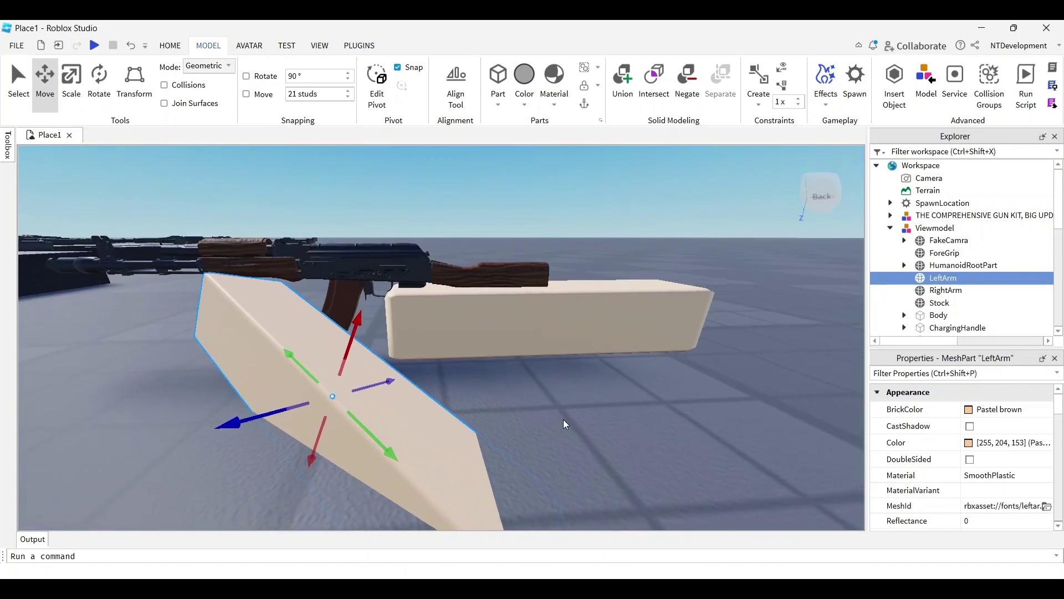
pyautogui.scroll(-3, 565, 424)
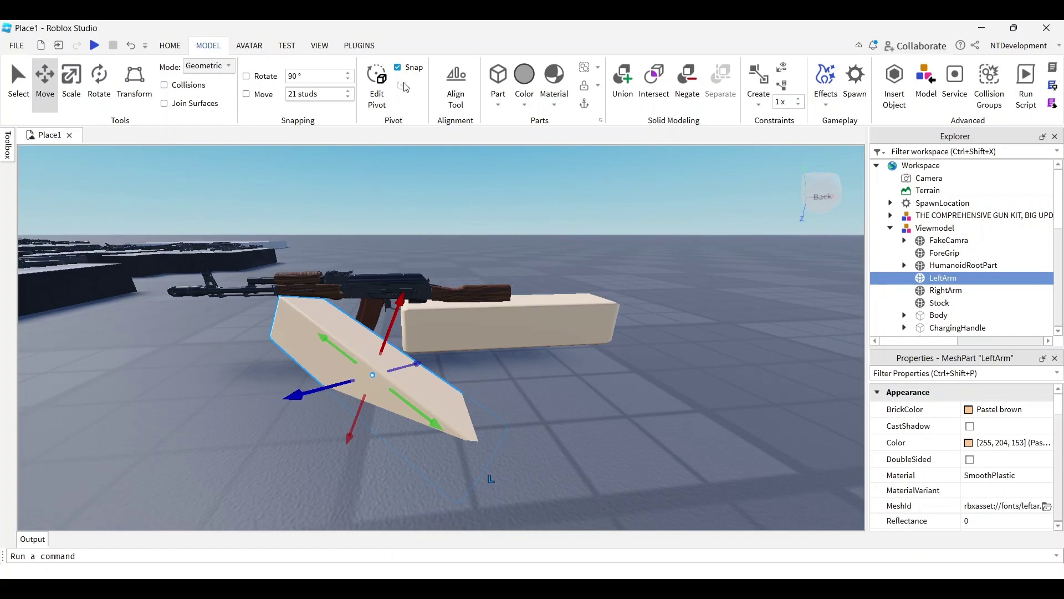
pyautogui.click(359, 46)
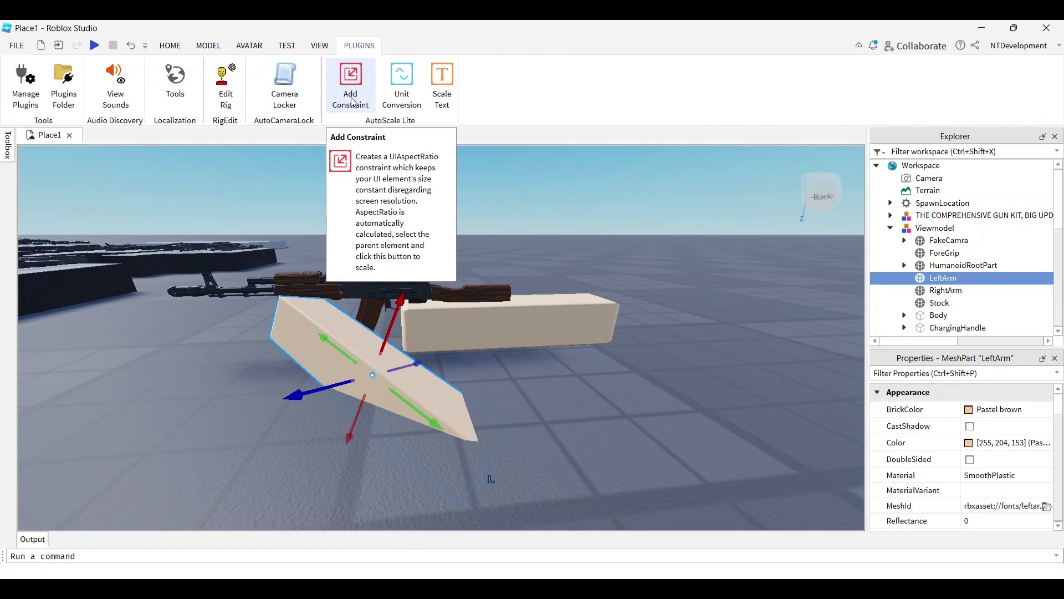
pyautogui.click(944, 241)
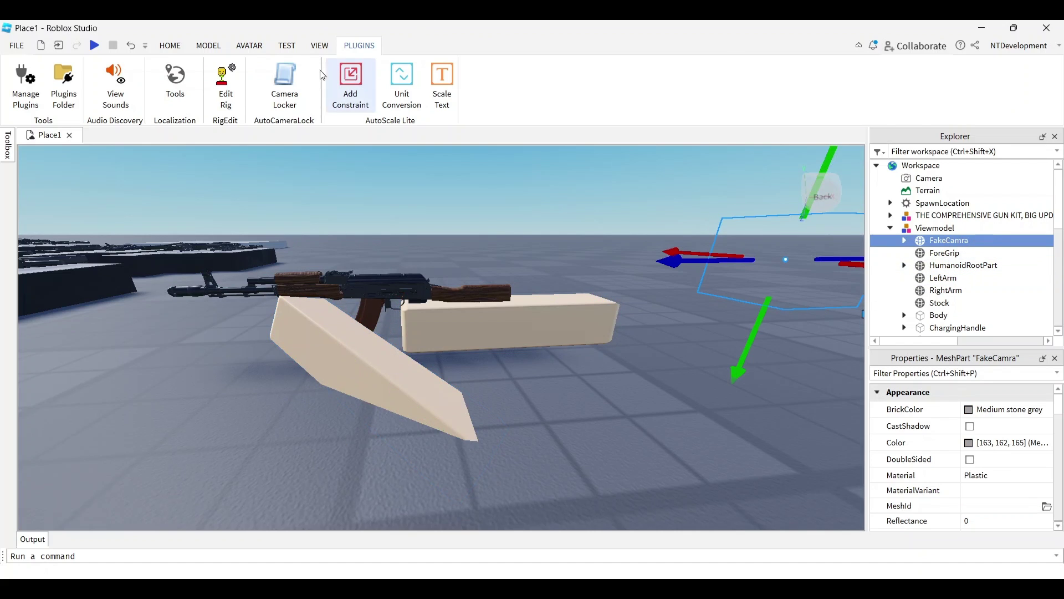
pyautogui.click(296, 98)
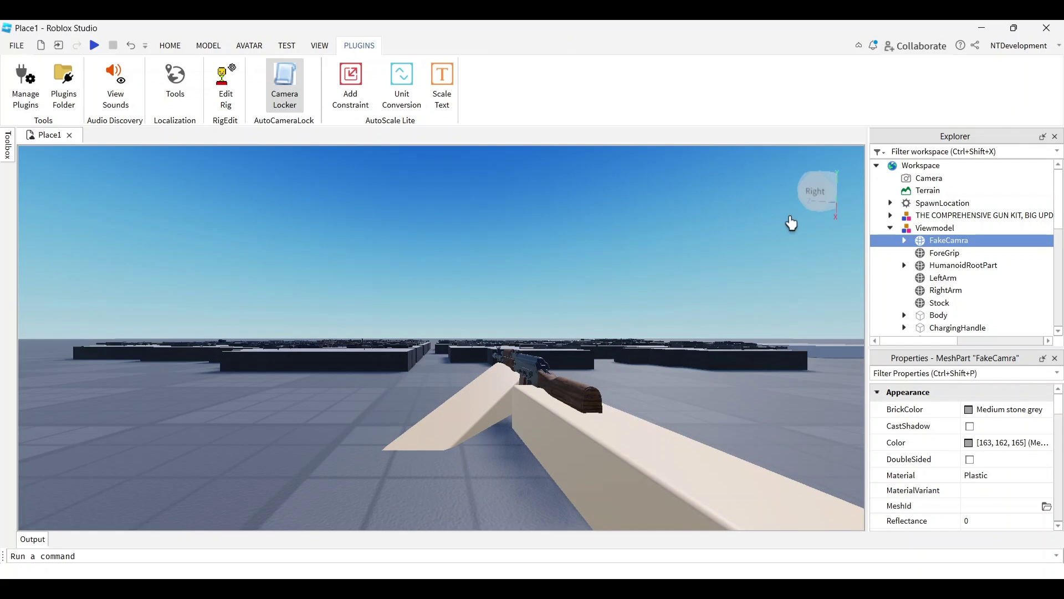
pyautogui.click(539, 196)
pyautogui.click(296, 99)
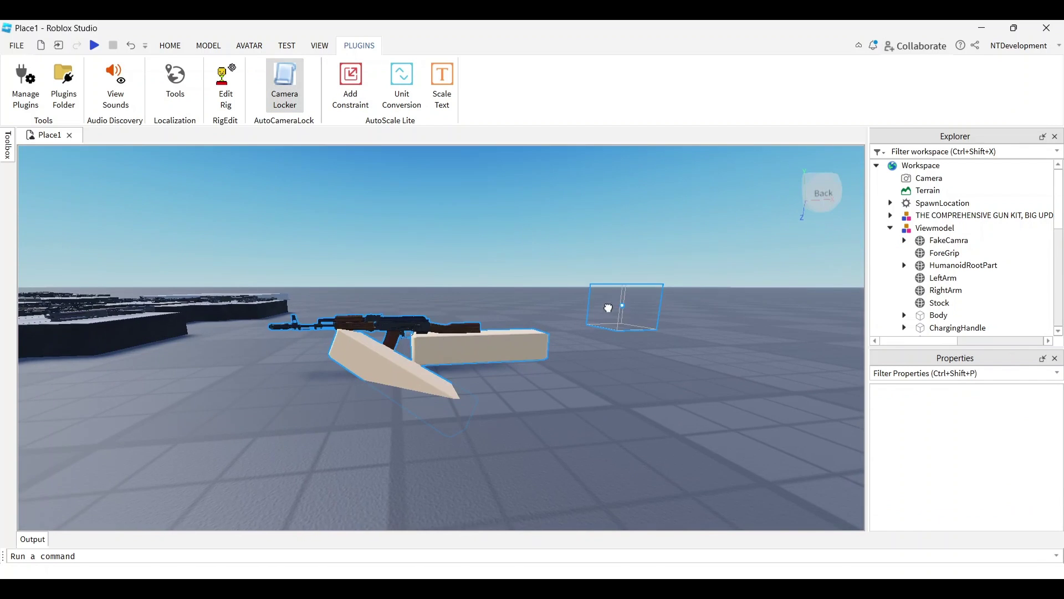
# Raise the whole Viewmodel higher above the floor.
pyautogui.click(608, 308)
pyautogui.moveTo(640, 205); pyautogui.dragTo(633, 143)
pyautogui.moveTo(627, 310); pyautogui.dragTo(632, 239)
pyautogui.moveTo(605, 376); pyautogui.dragTo(604, 374, button='right')
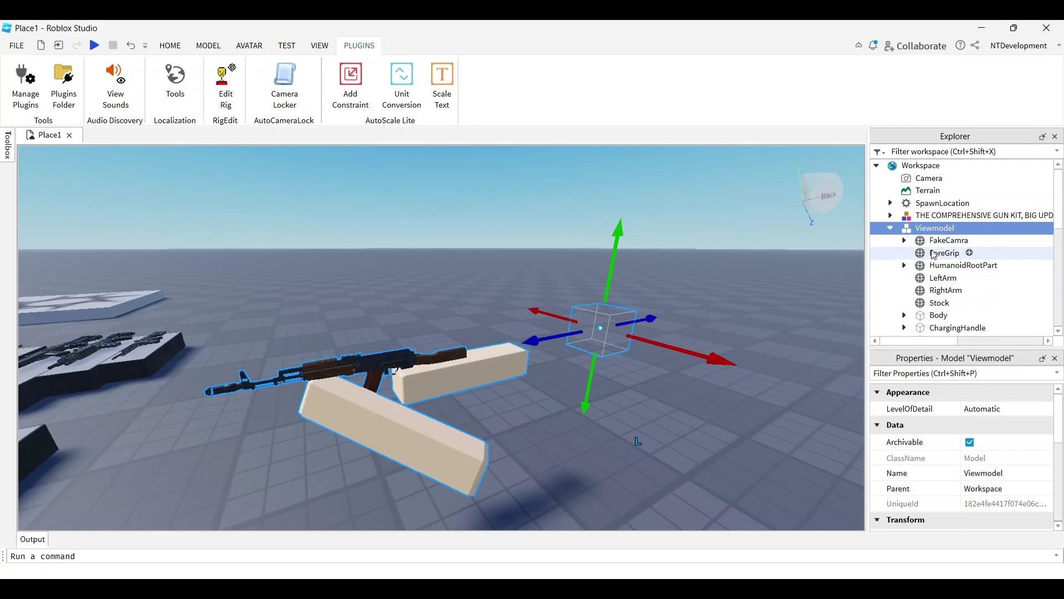
pyautogui.scroll(-1, 934, 255)
pyautogui.scroll(-1, 937, 272)
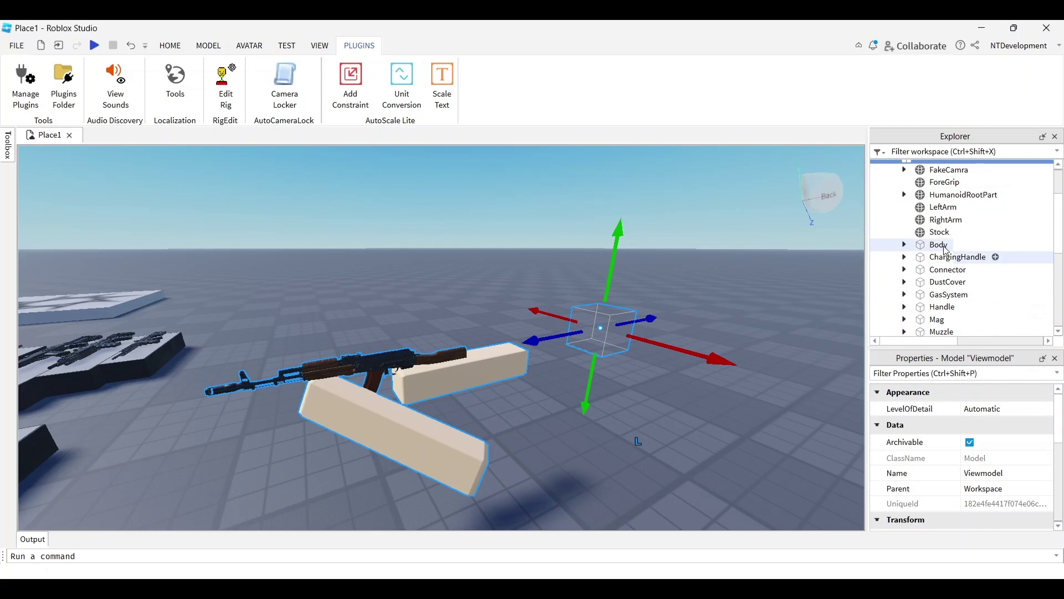
pyautogui.scroll(-3, 949, 318)
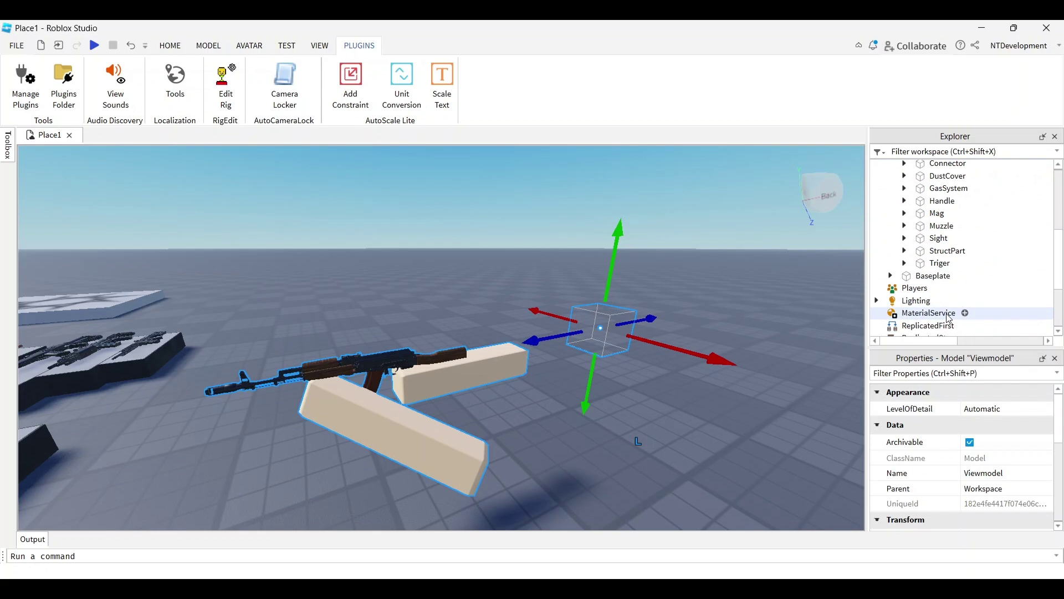
# Select the parts from Triger to LeftArm plus ForeGrip and move them toward FakeCamra.
pyautogui.click(942, 265)
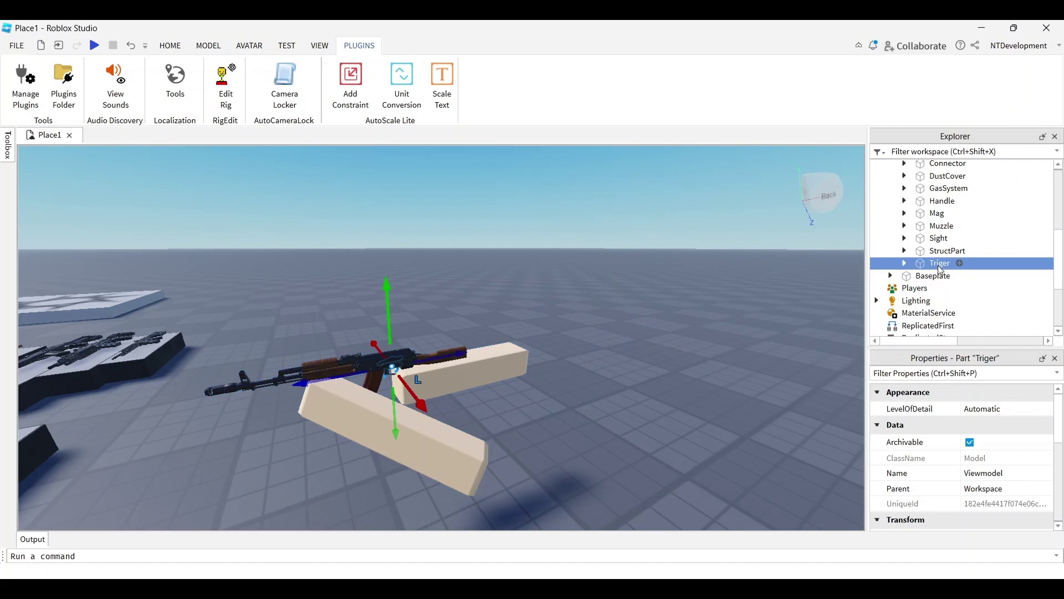
pyautogui.scroll(4, 950, 303)
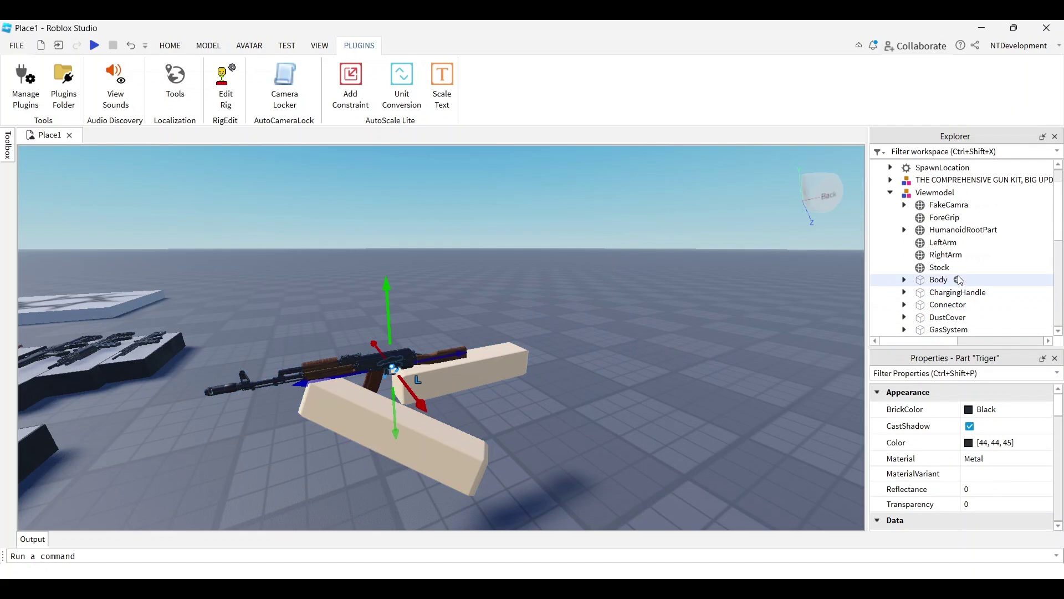
pyautogui.keyDown('shift'); pyautogui.click(948, 246); pyautogui.keyUp('shift')
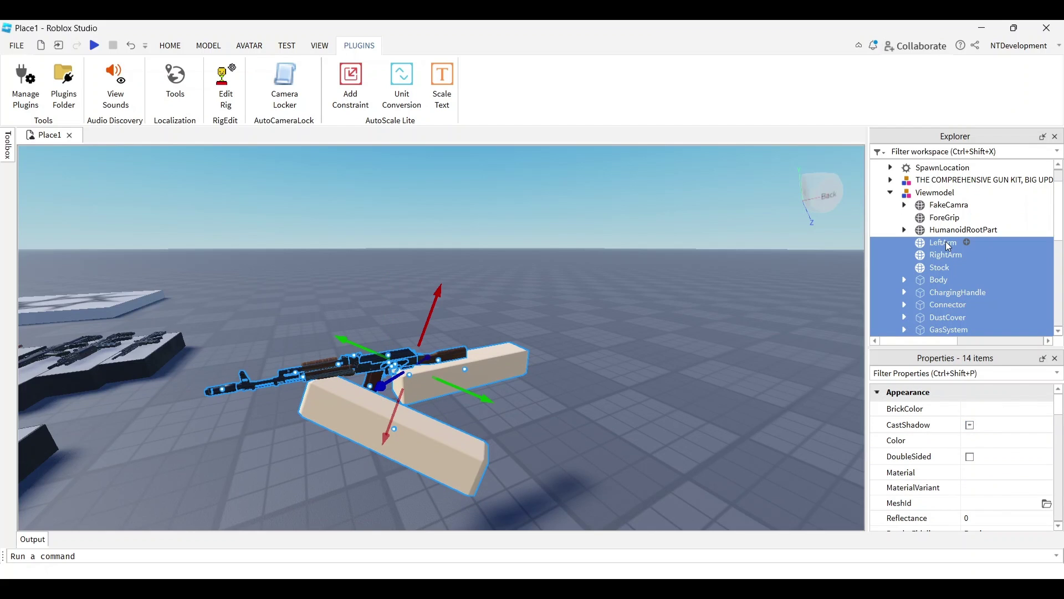
pyautogui.keyDown('ctrl'); pyautogui.click(945, 219); pyautogui.keyUp('ctrl')
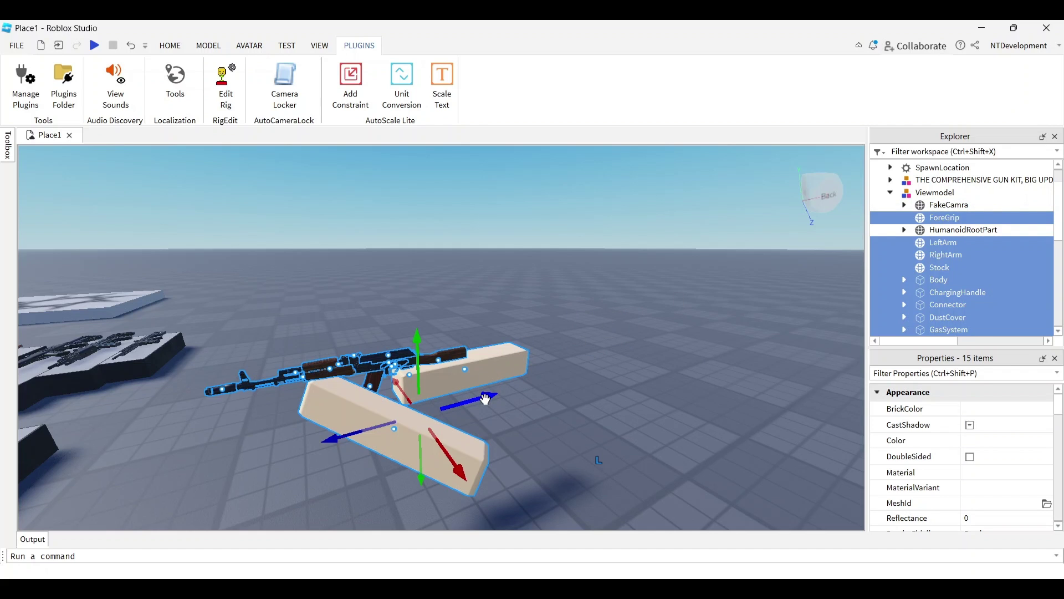
pyautogui.moveTo(484, 400); pyautogui.dragTo(564, 371)
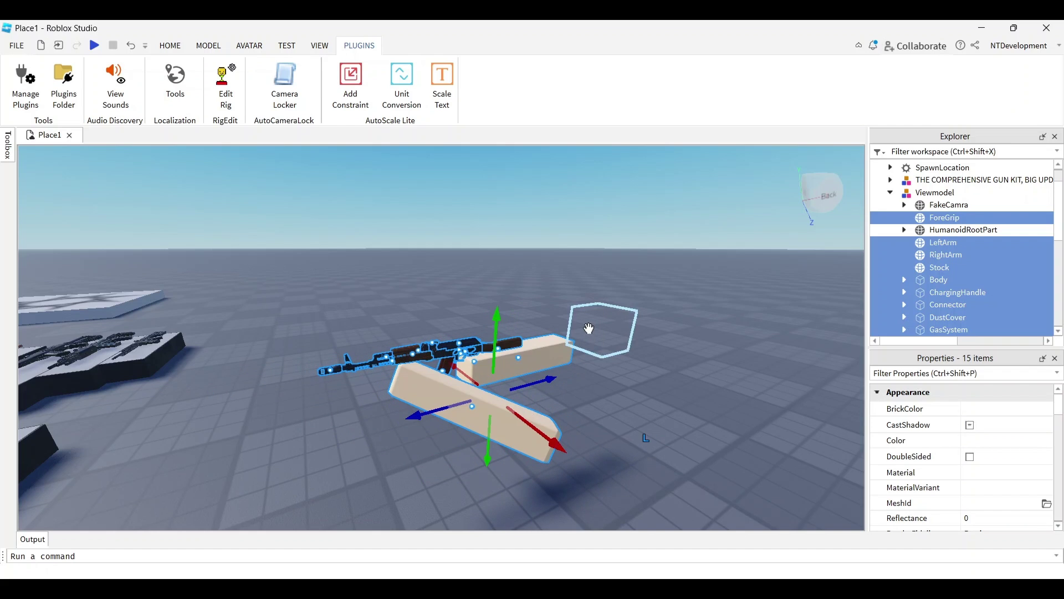
pyautogui.click(654, 225)
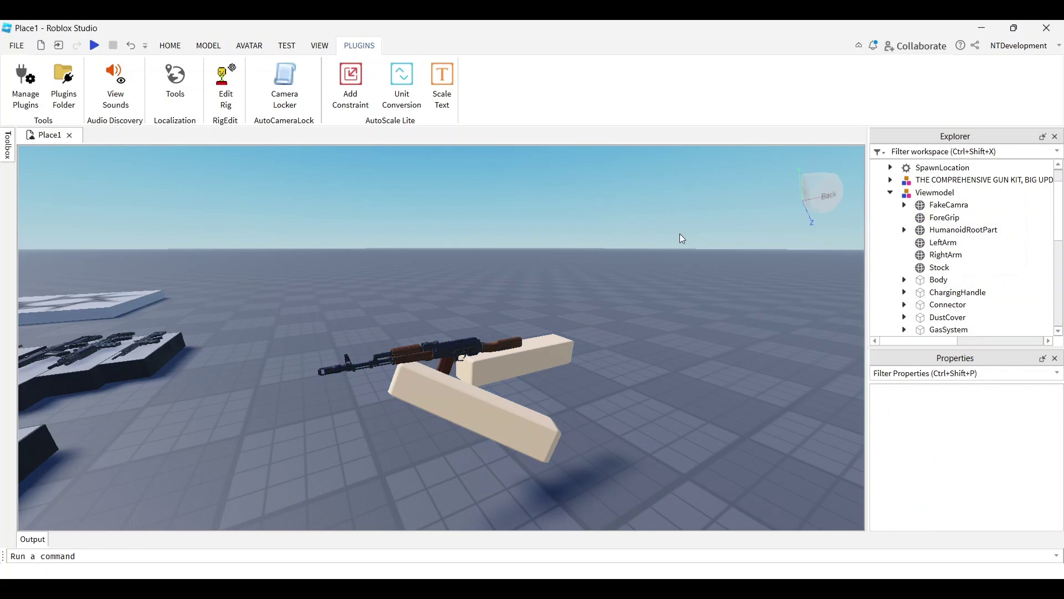
pyautogui.click(944, 208)
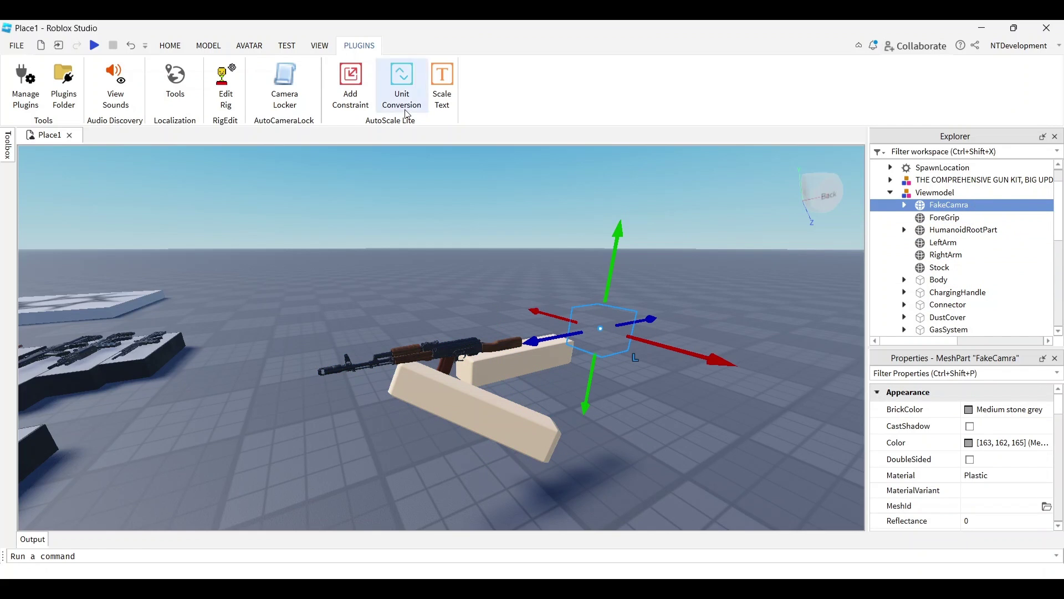
pyautogui.click(283, 91)
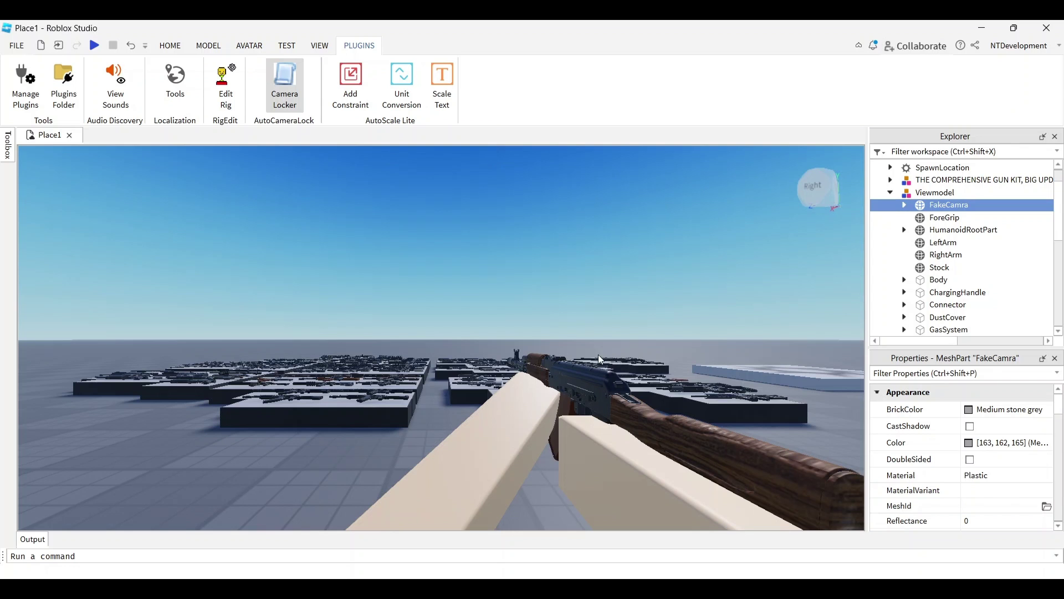
pyautogui.click(436, 184)
pyautogui.click(288, 86)
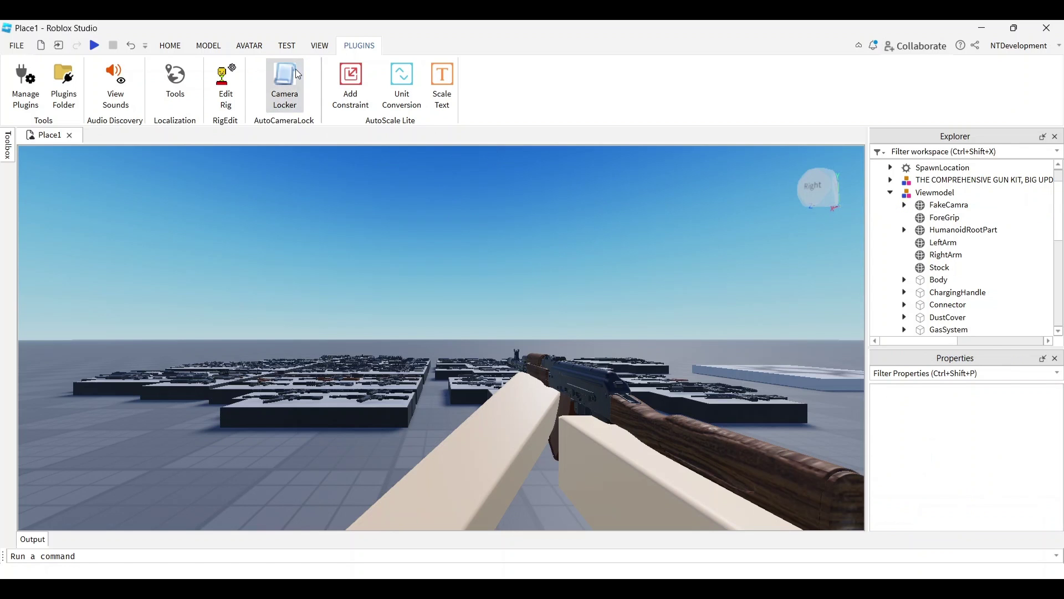
pyautogui.moveTo(577, 258); pyautogui.dragTo(574, 256, button='right')
pyautogui.press('s')
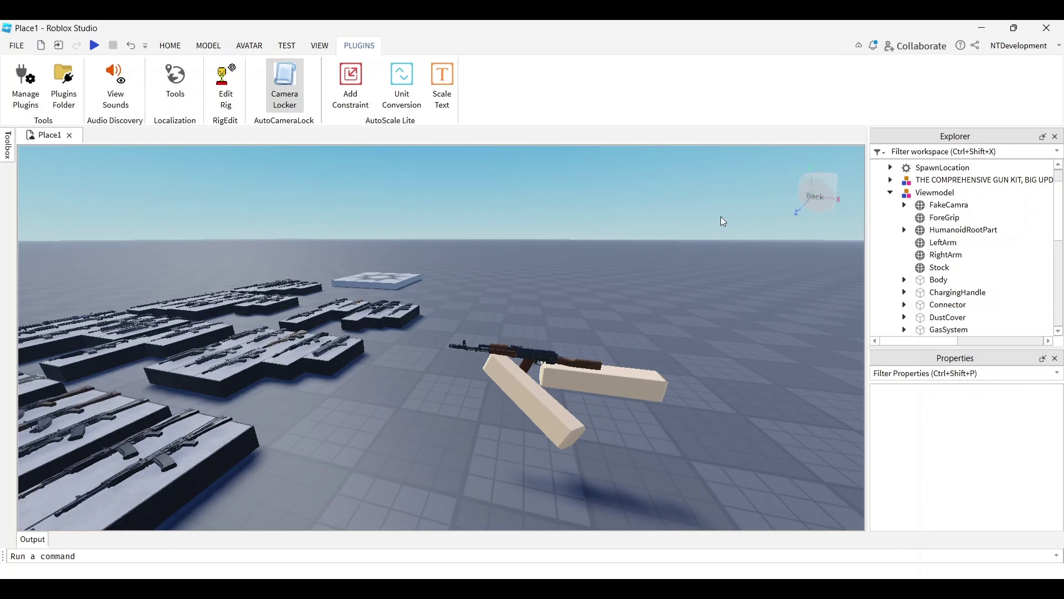
pyautogui.press('a')
pyautogui.moveTo(587, 334); pyautogui.dragTo(588, 335, button='right')
pyautogui.press('w')
pyautogui.press('w')
pyautogui.press('s')
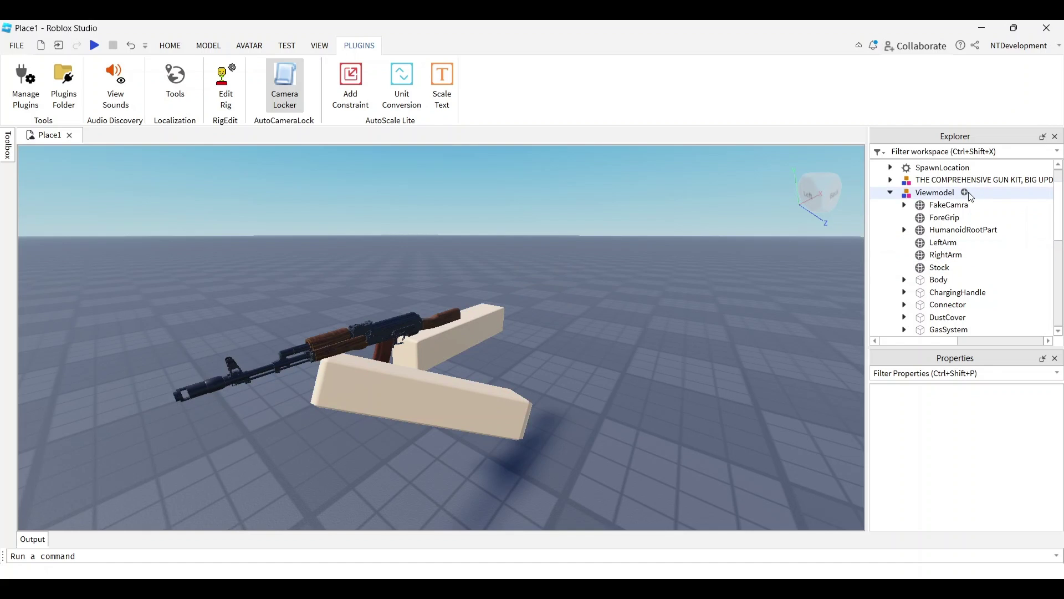
# Give the Viewmodel model the new name 'AK74', keeping its arms, camera and rifle parts inside.
pyautogui.rightClick(948, 195)
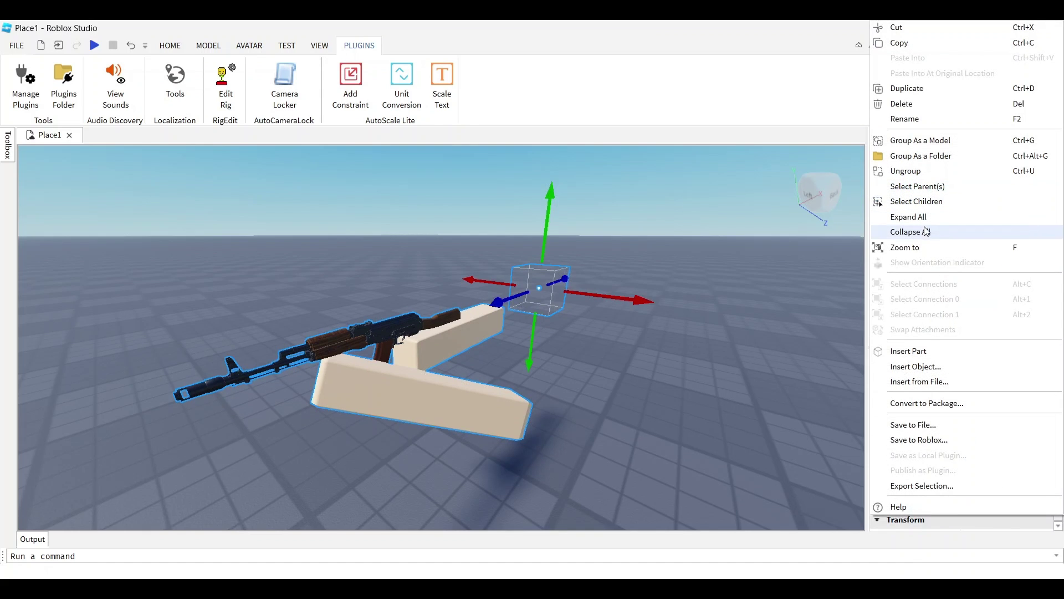
pyautogui.click(913, 119)
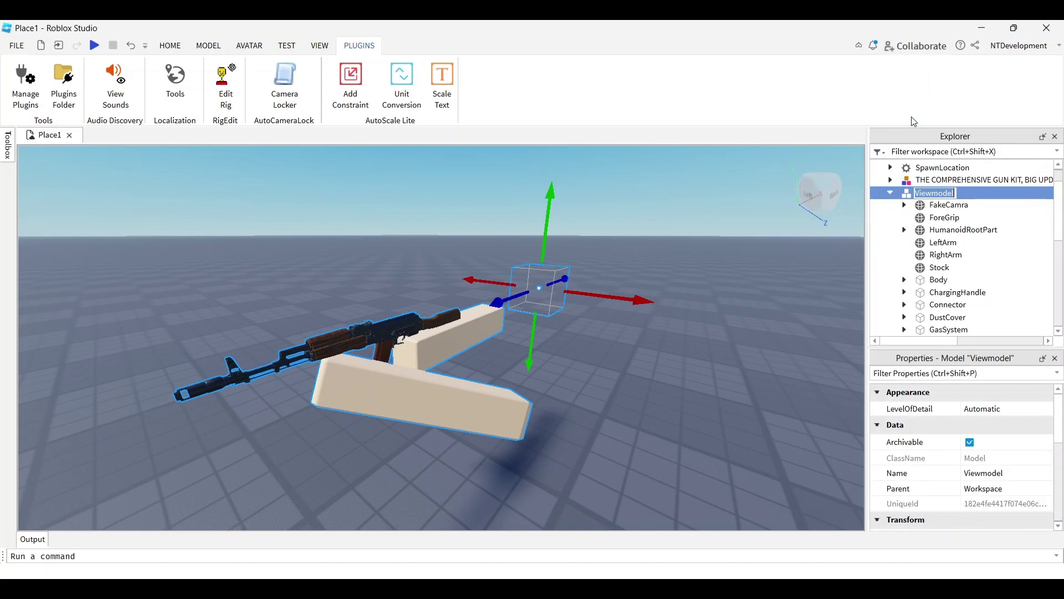
pyautogui.write('AK74')
pyautogui.press('Return')
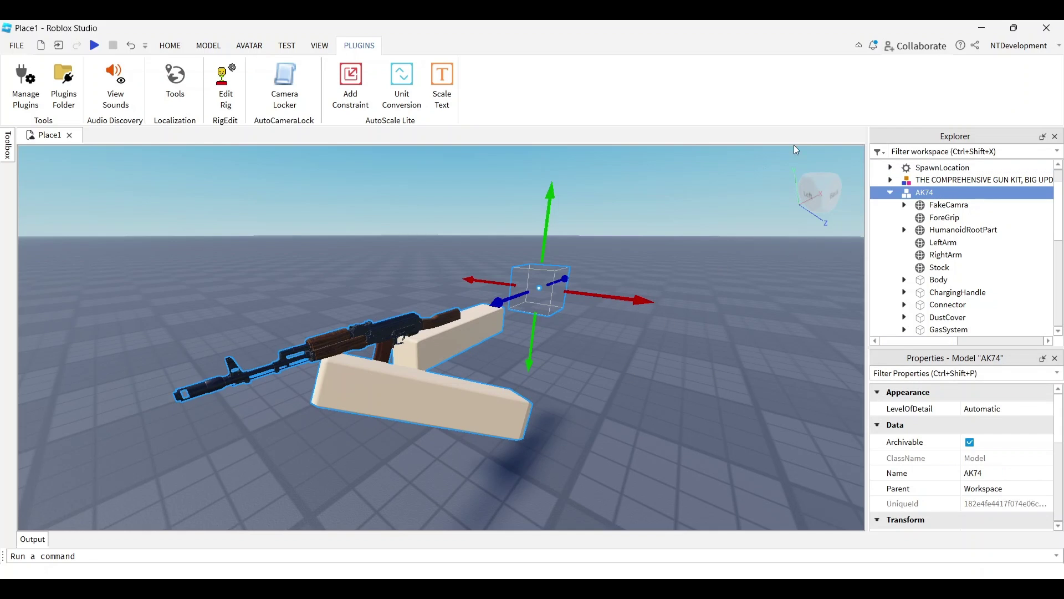
pyautogui.moveTo(919, 193)
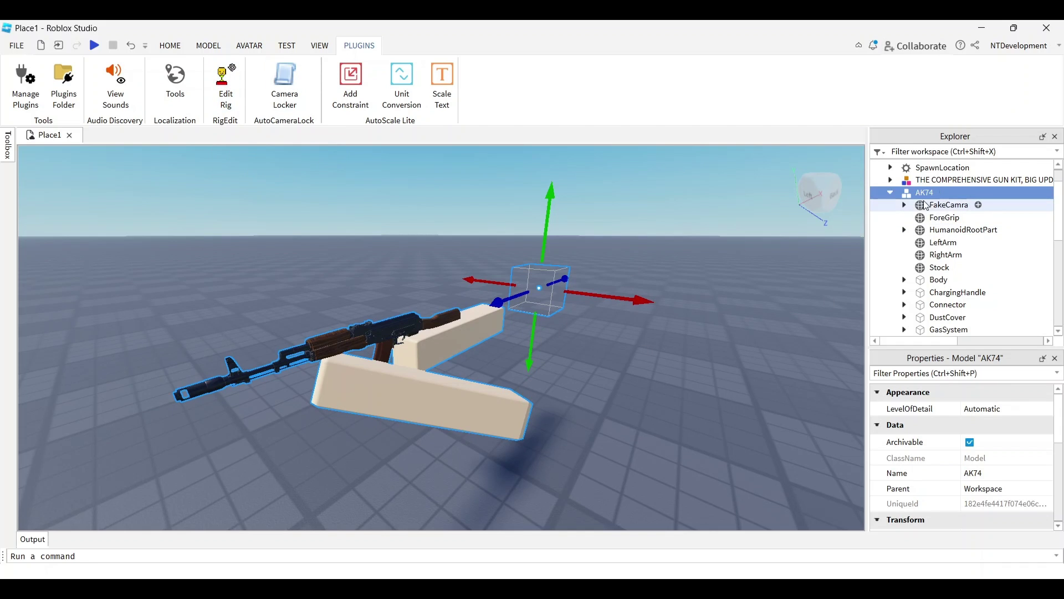
# With Edit Rig on, reset the CameraBone, LeftArm and RightArm joints to 0, 0, 0 offsets.
pyautogui.click(226, 92)
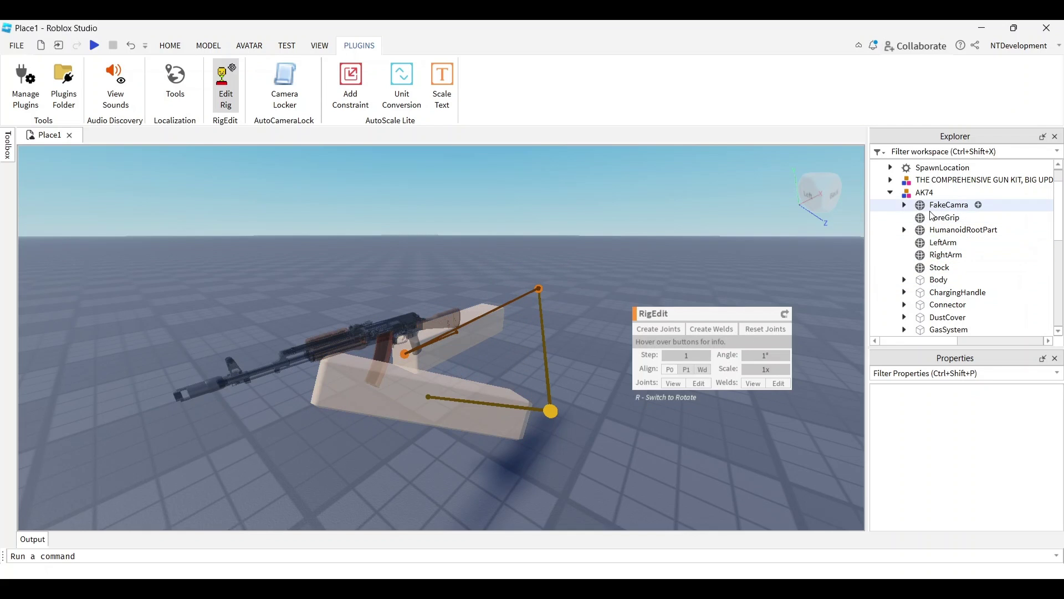
pyautogui.click(905, 231)
pyautogui.click(956, 241)
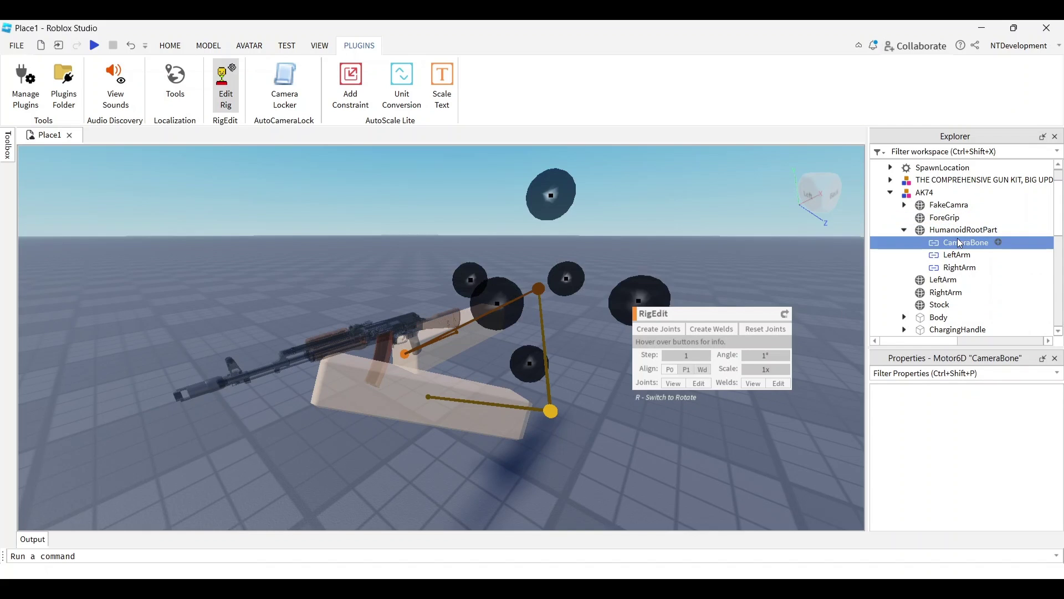
pyautogui.keyDown('shift'); pyautogui.click(952, 268); pyautogui.keyUp('shift')
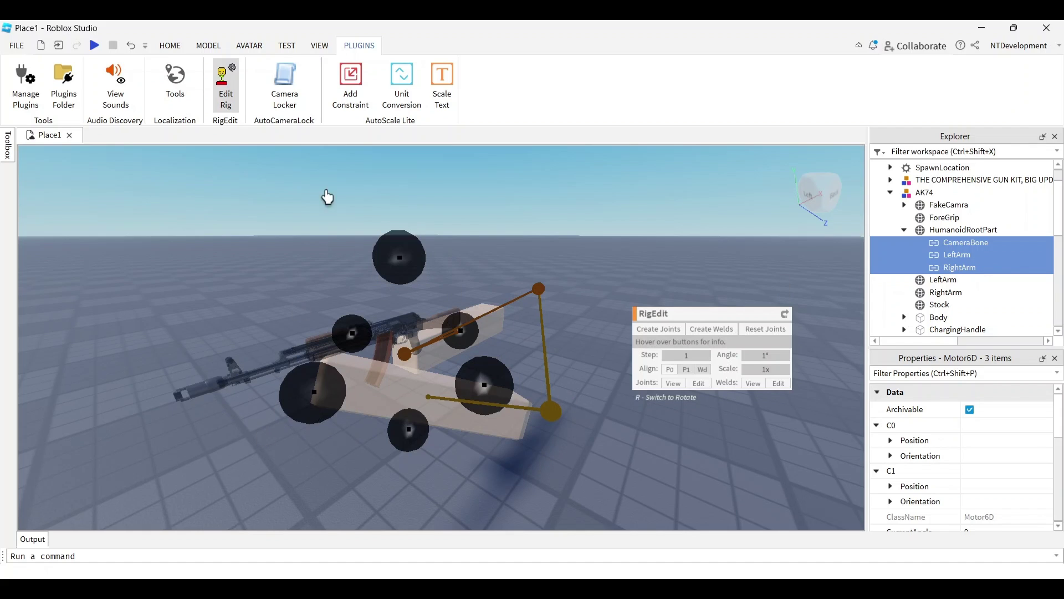
pyautogui.click(764, 330)
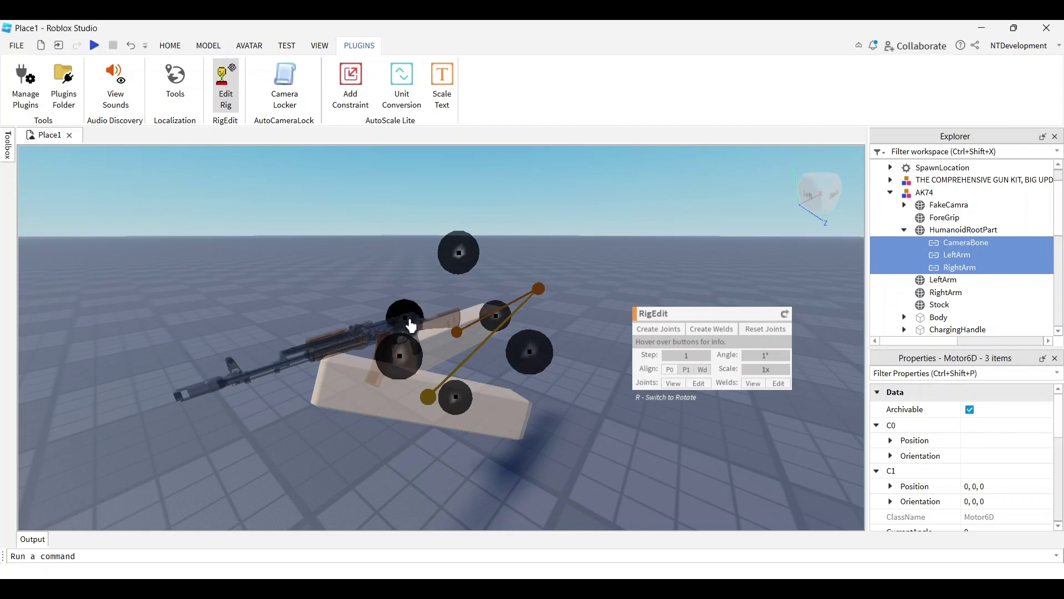
pyautogui.moveTo(483, 326); pyautogui.dragTo(482, 325, button='right')
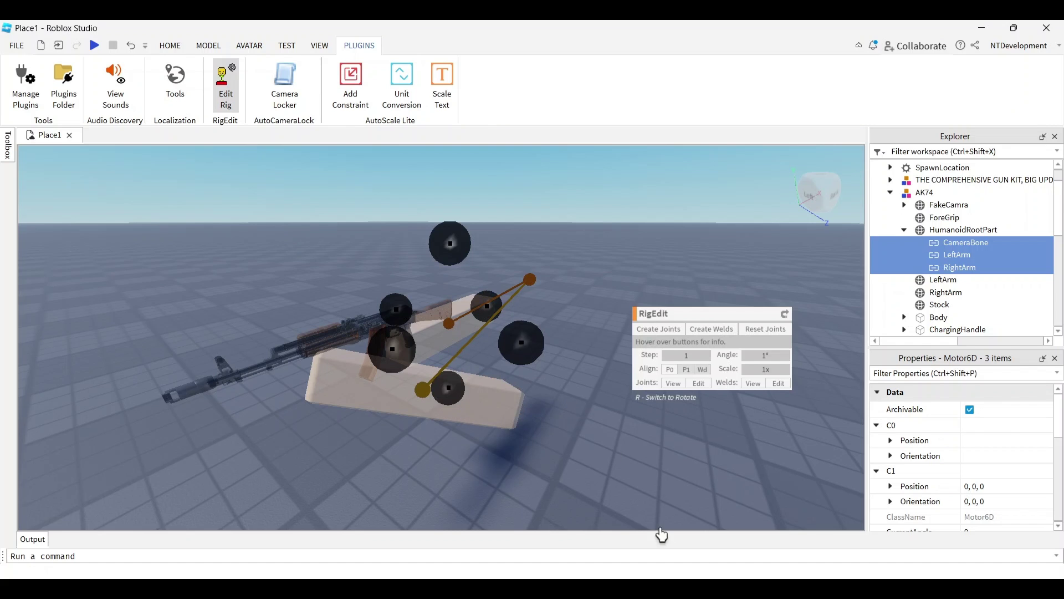
pyautogui.click(650, 195)
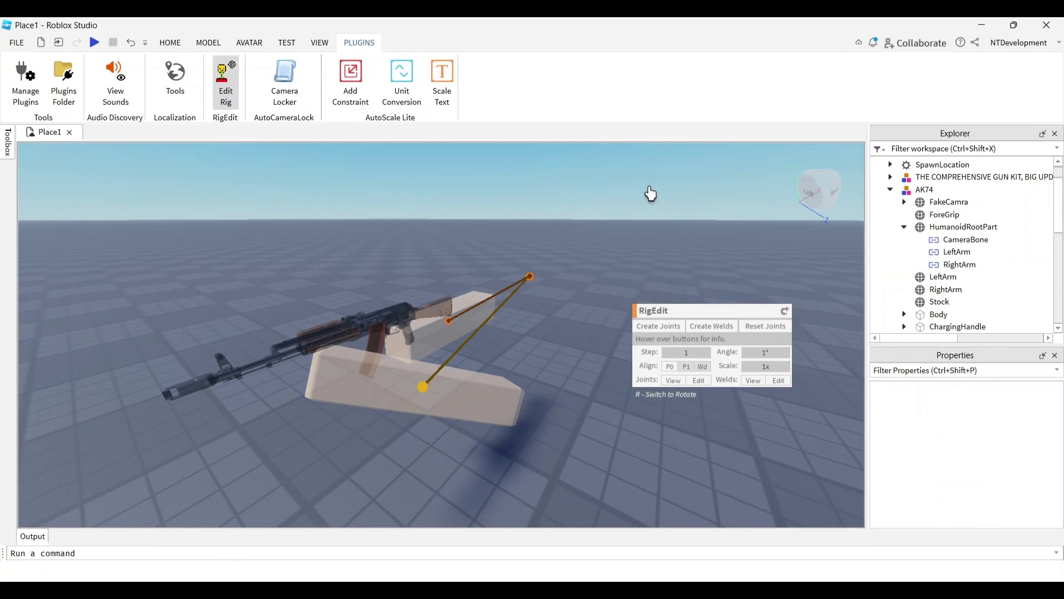
# Turn off rig editing and insert a new Part into Workspace from the Home tab.
pyautogui.click(226, 83)
pyautogui.moveTo(340, 162); pyautogui.dragTo(340, 163, button='right')
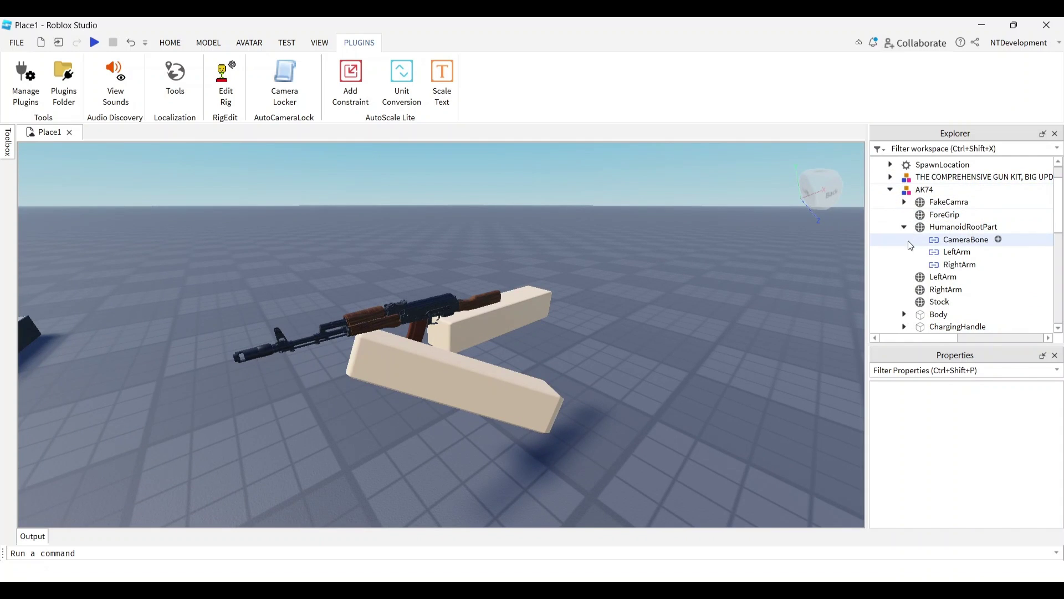
pyautogui.click(176, 44)
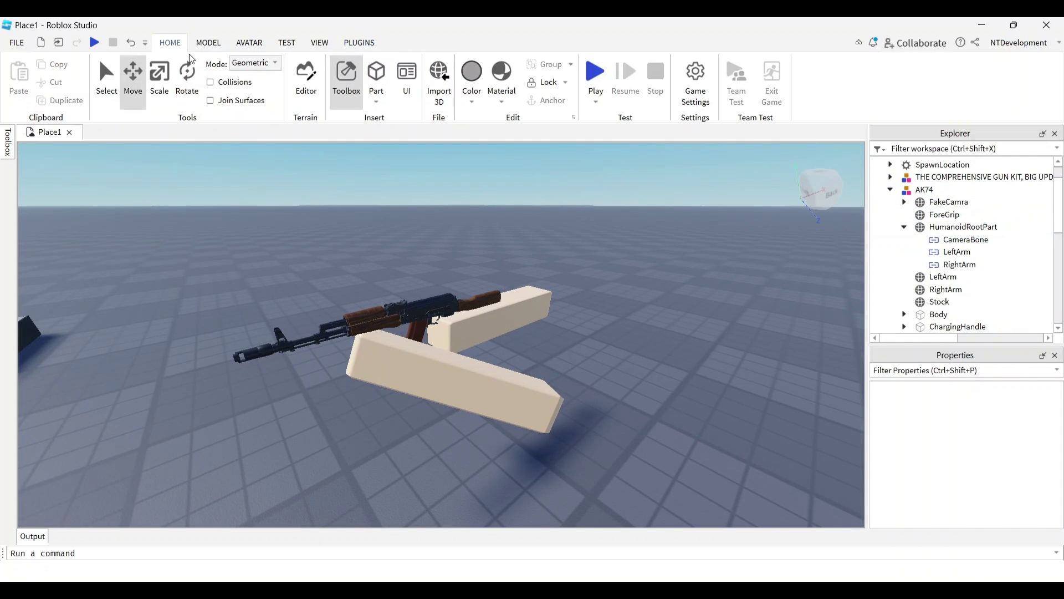
pyautogui.click(380, 81)
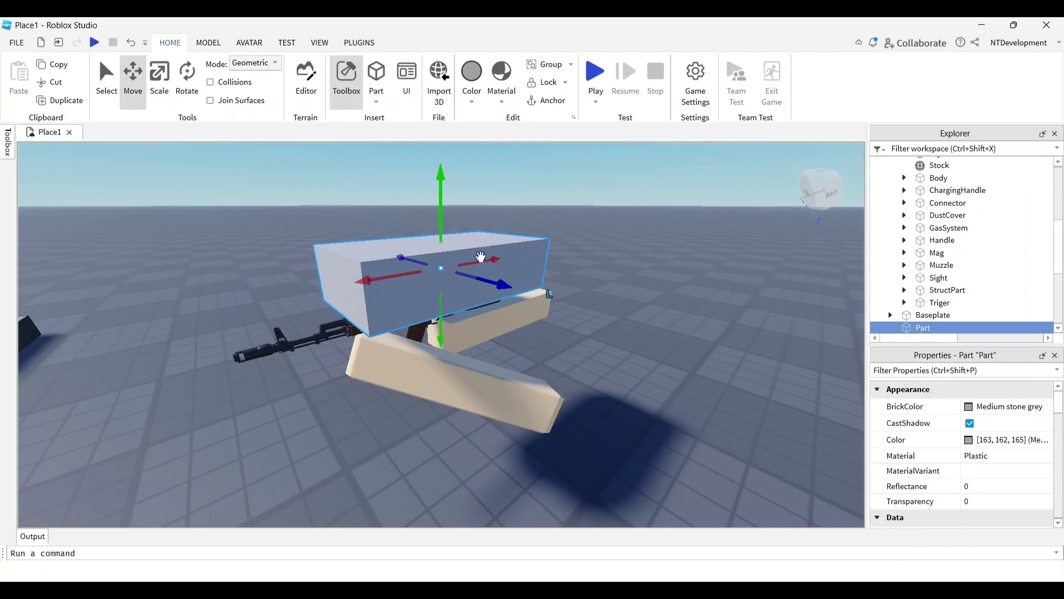
# Set the new part's Size to 0.1, 0.1, 0.1 in Properties.
pyautogui.scroll(-8, 1000, 443)
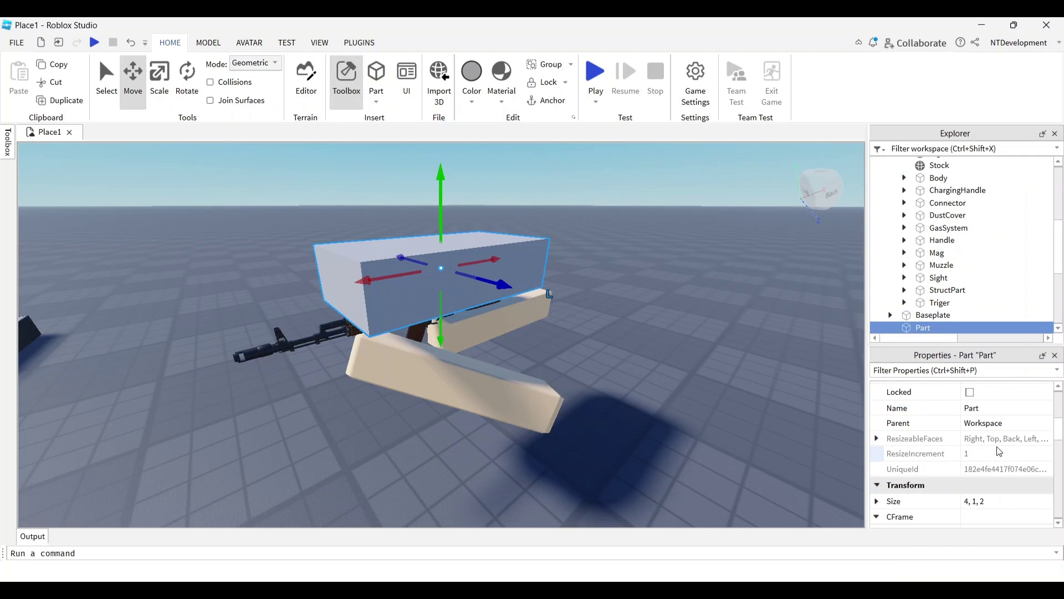
pyautogui.scroll(2, 994, 460)
pyautogui.scroll(4, 994, 460)
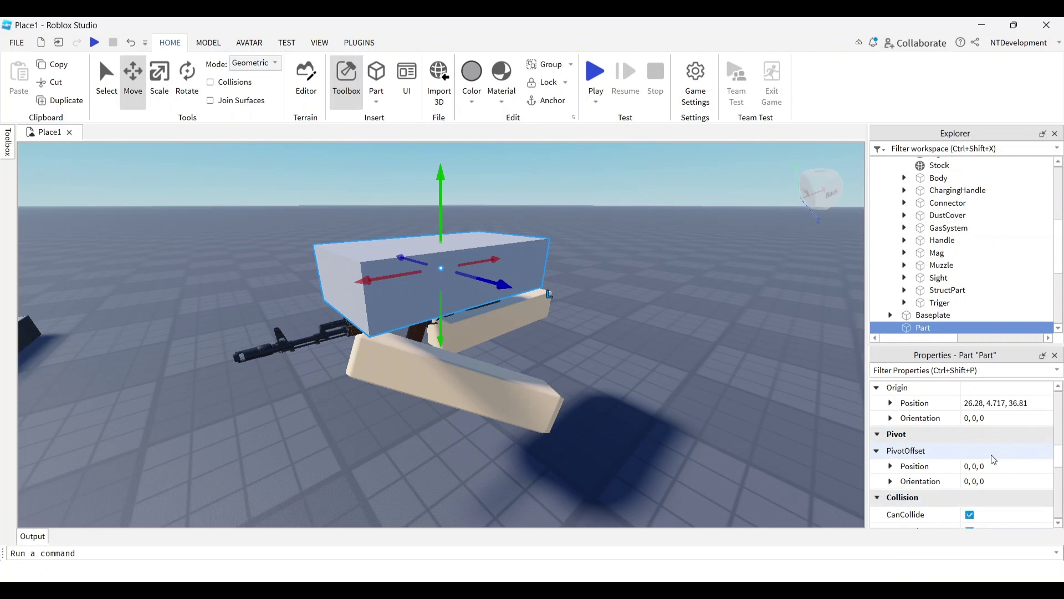
pyautogui.click(991, 416)
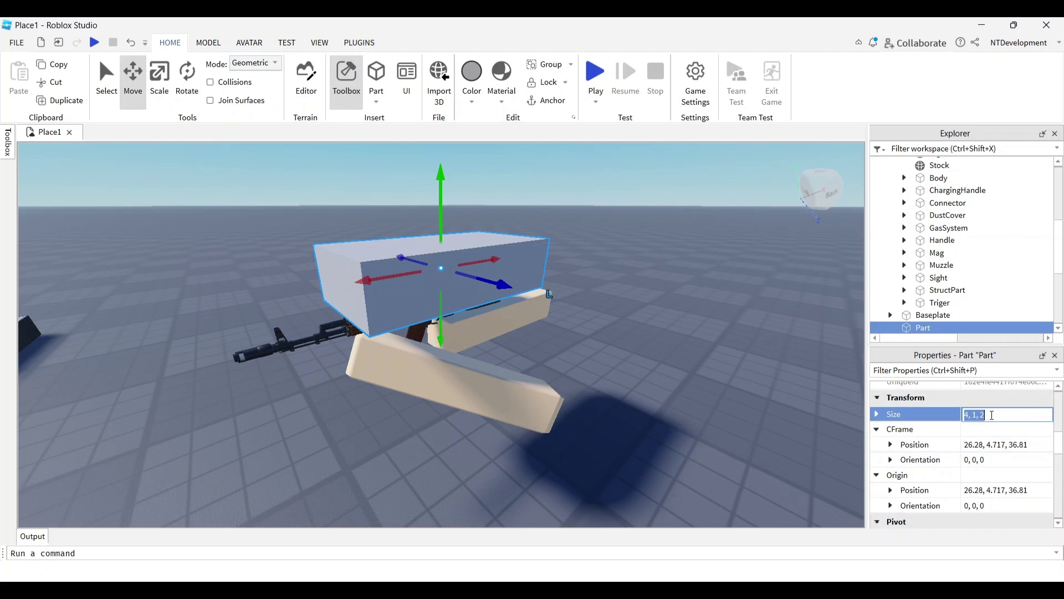
pyautogui.press('BackSpace')
pyautogui.press('Return')
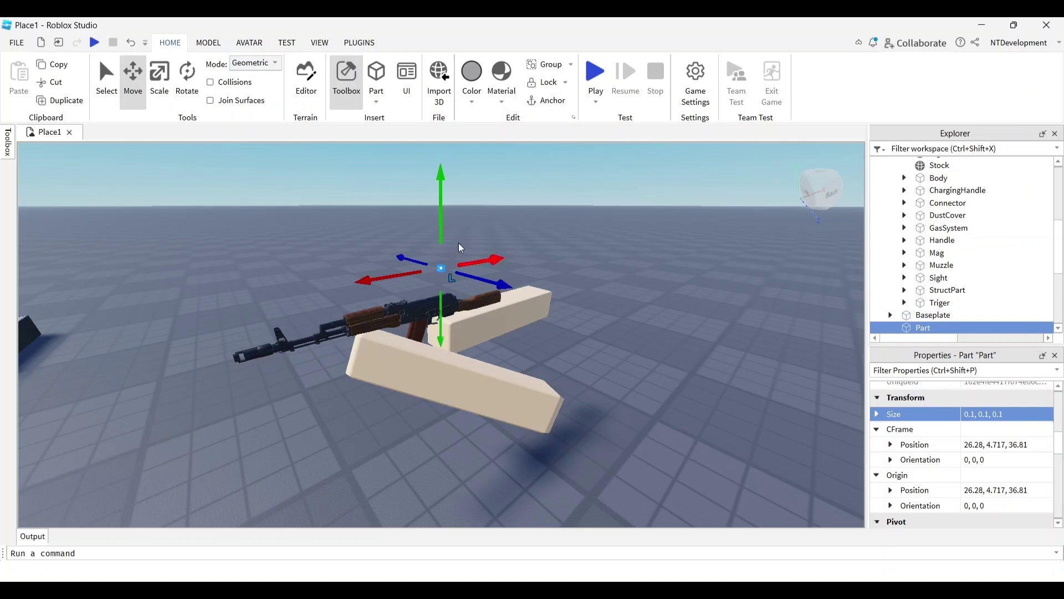
# Rename the new Part to 'Main'.
pyautogui.scroll(-1, 899, 327)
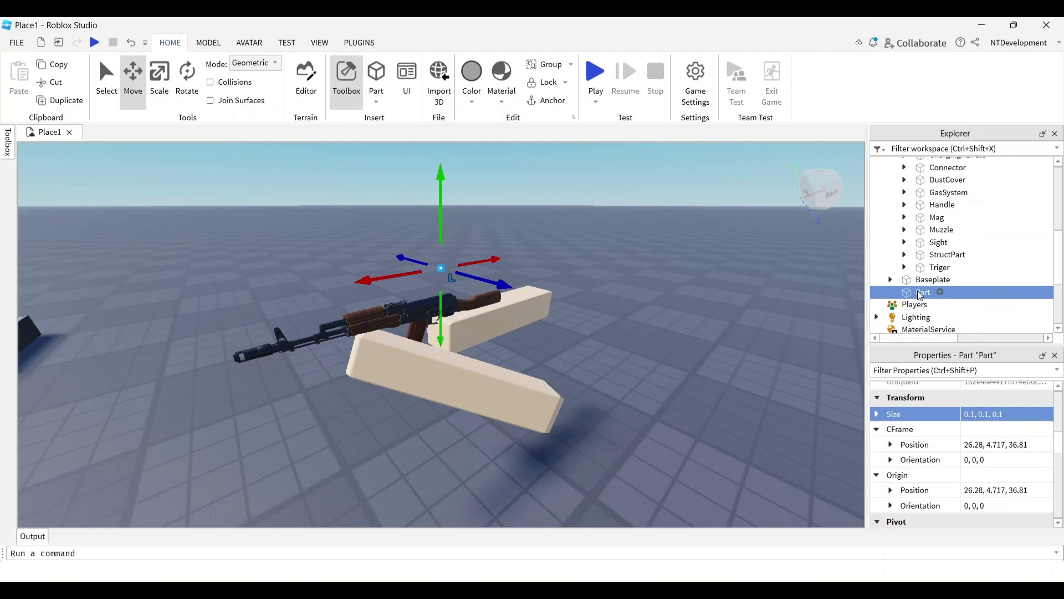
pyautogui.rightClick(918, 292)
pyautogui.click(916, 116)
pyautogui.press('Return')
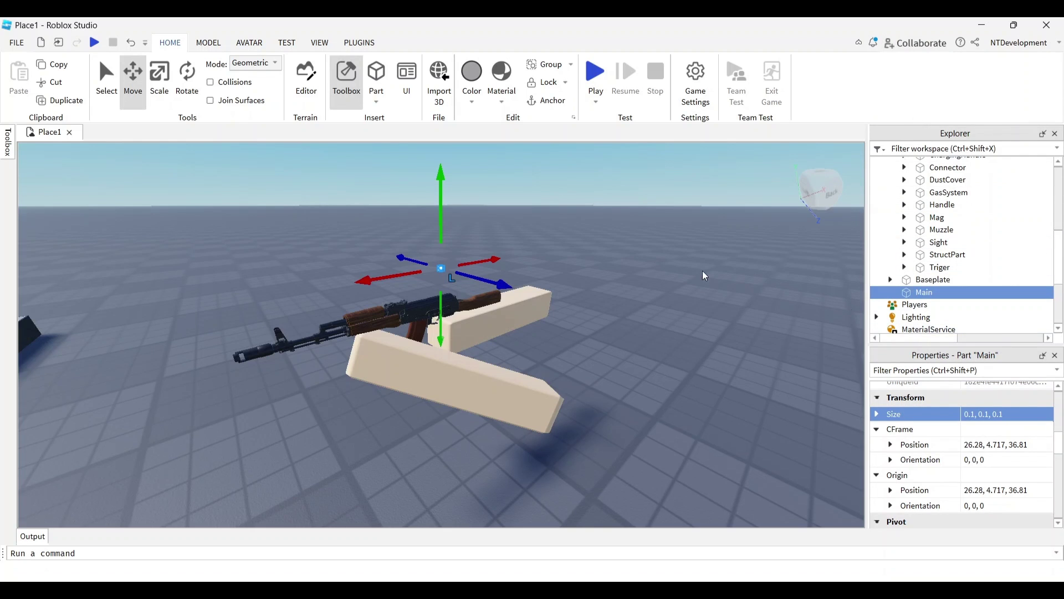
# Turn off CanCollide and CastShadow on Main and set its Transparency to 1.
pyautogui.scroll(-6, 970, 460)
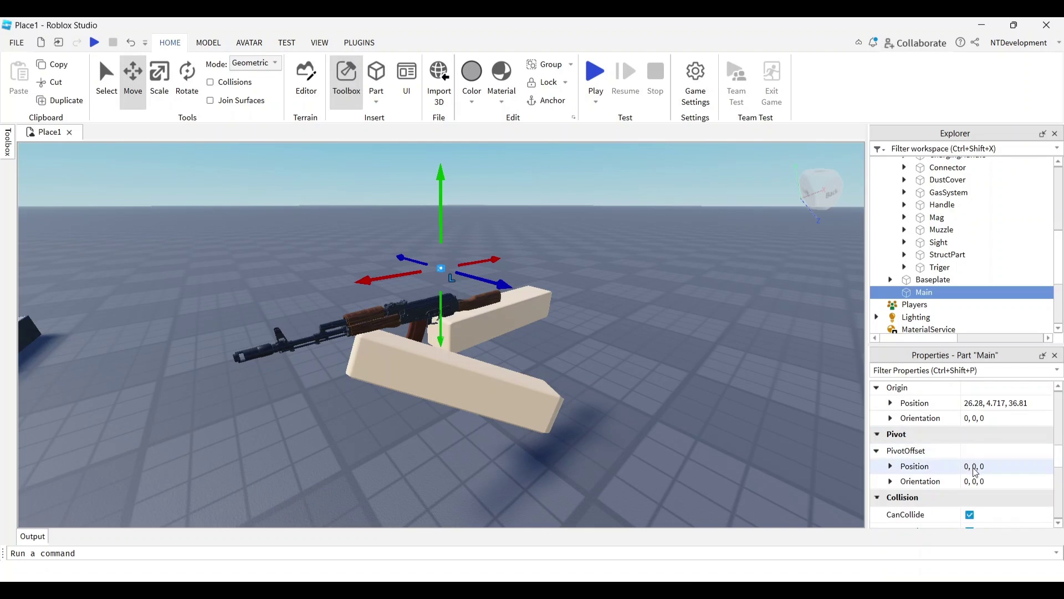
pyautogui.click(969, 427)
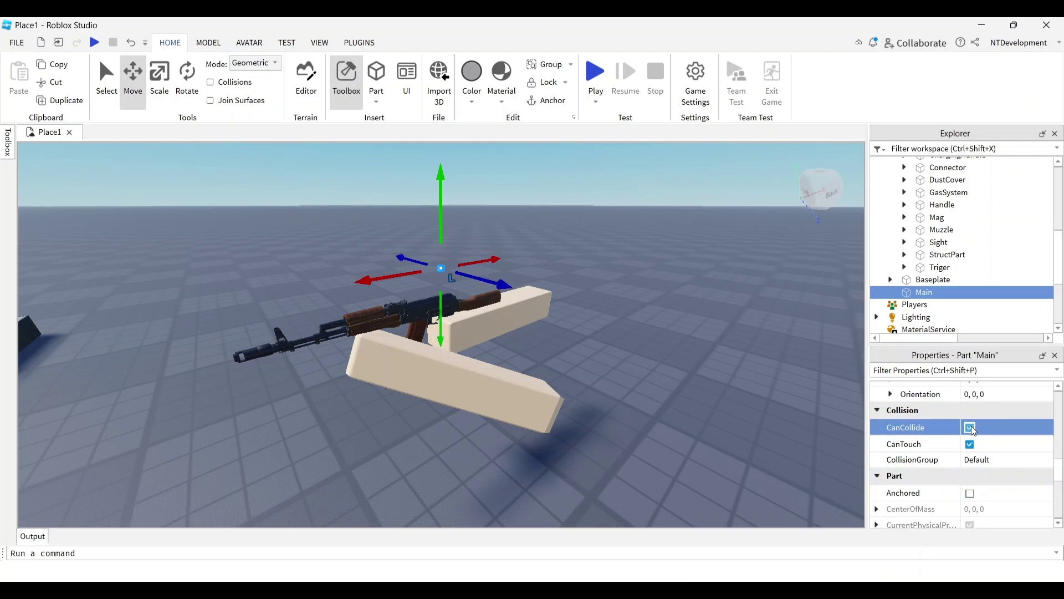
pyautogui.scroll(-5, 1012, 454)
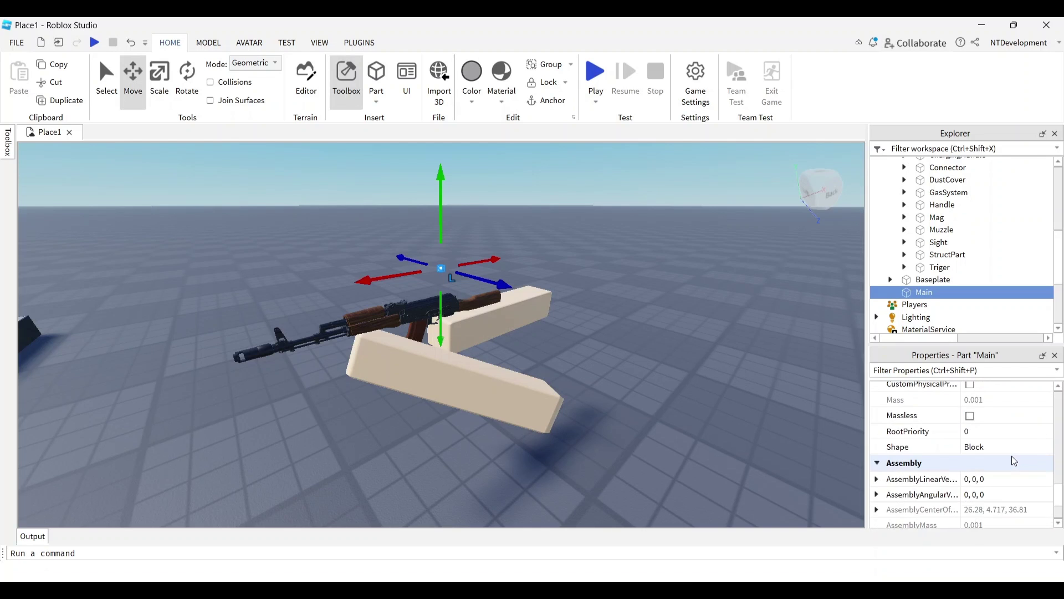
pyautogui.scroll(-4, 999, 443)
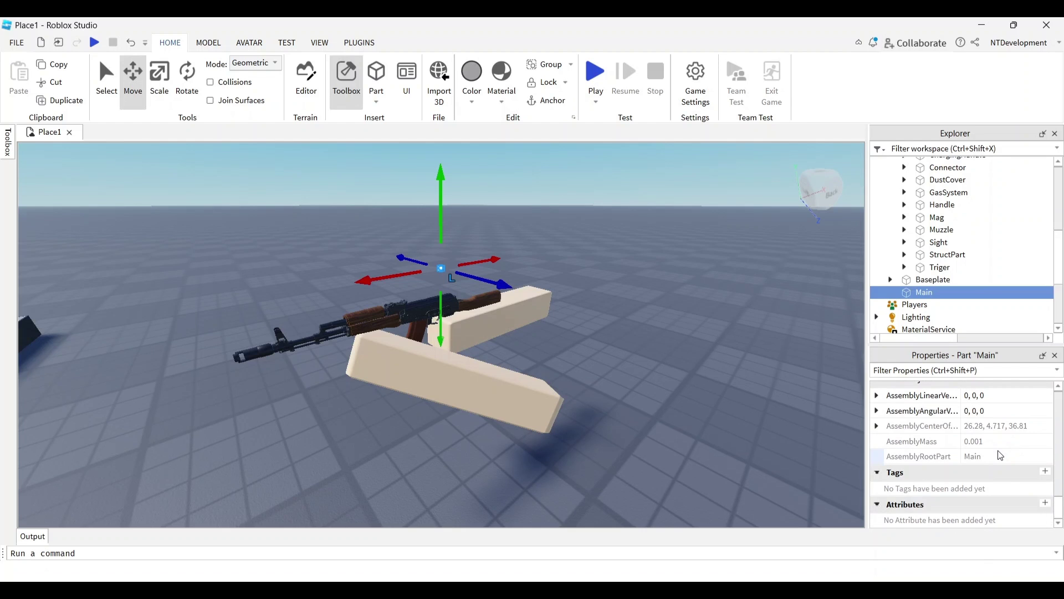
pyautogui.scroll(4, 997, 450)
pyautogui.scroll(10, 998, 452)
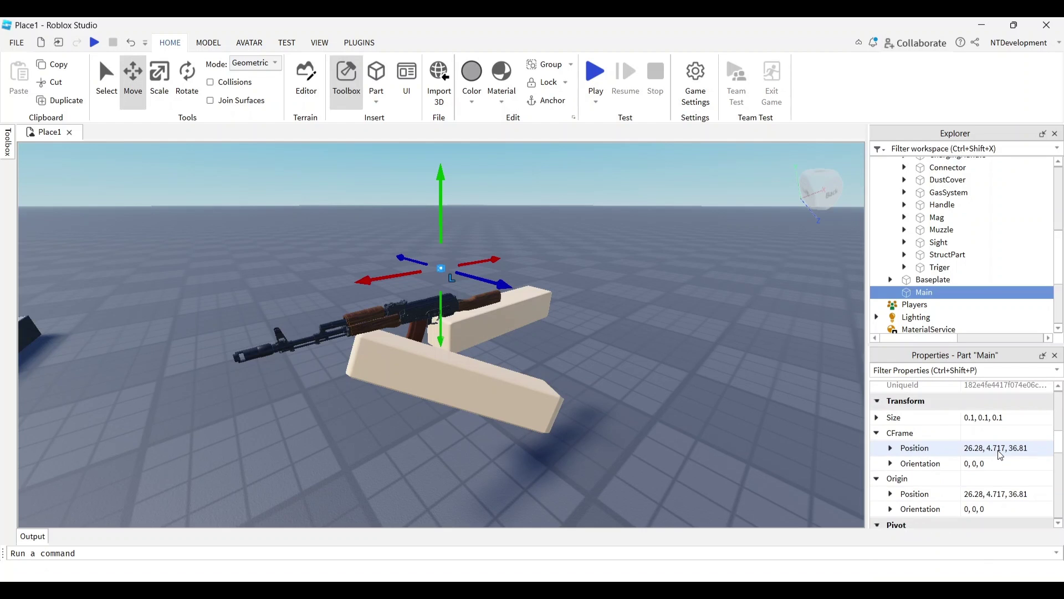
pyautogui.scroll(3, 998, 452)
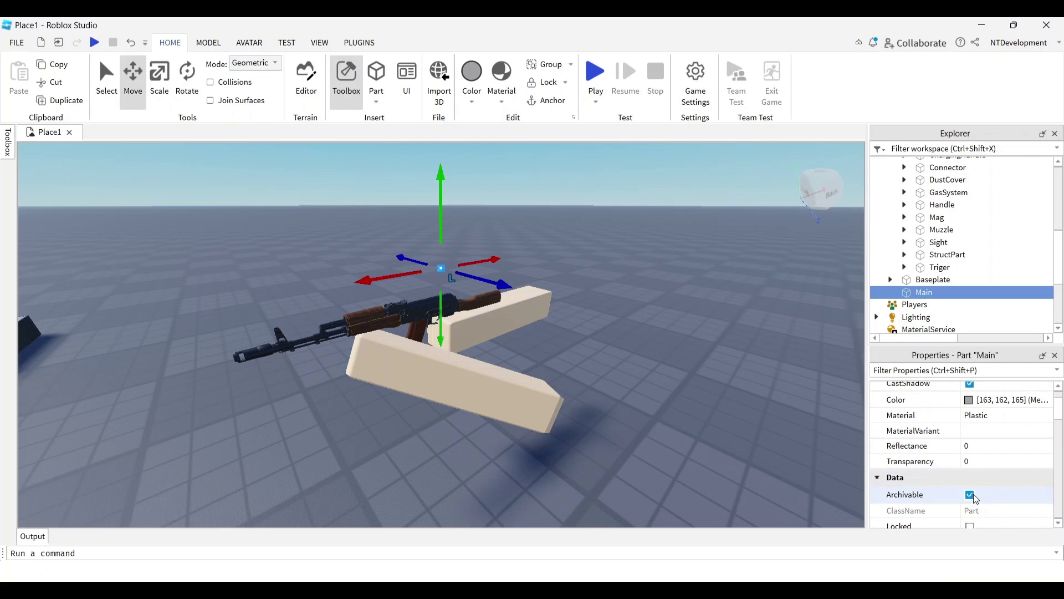
pyautogui.scroll(2, 972, 494)
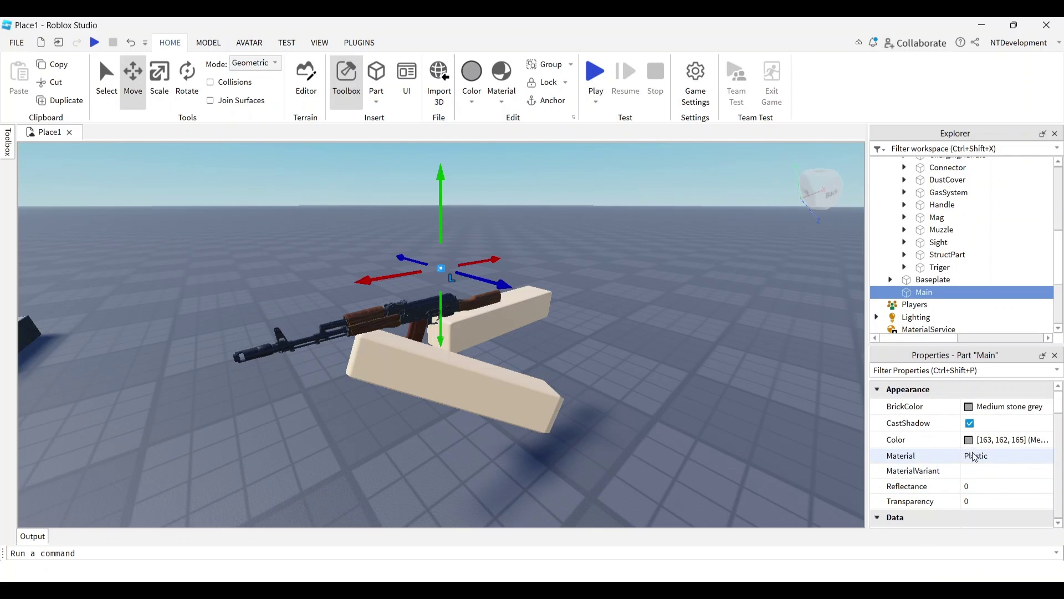
pyautogui.click(969, 423)
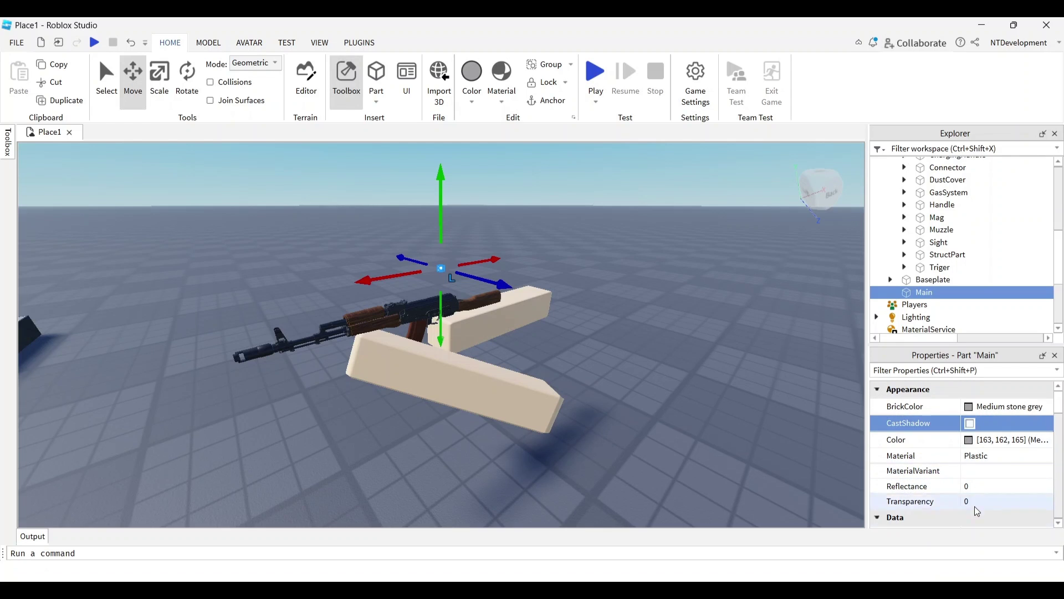
pyautogui.click(974, 503)
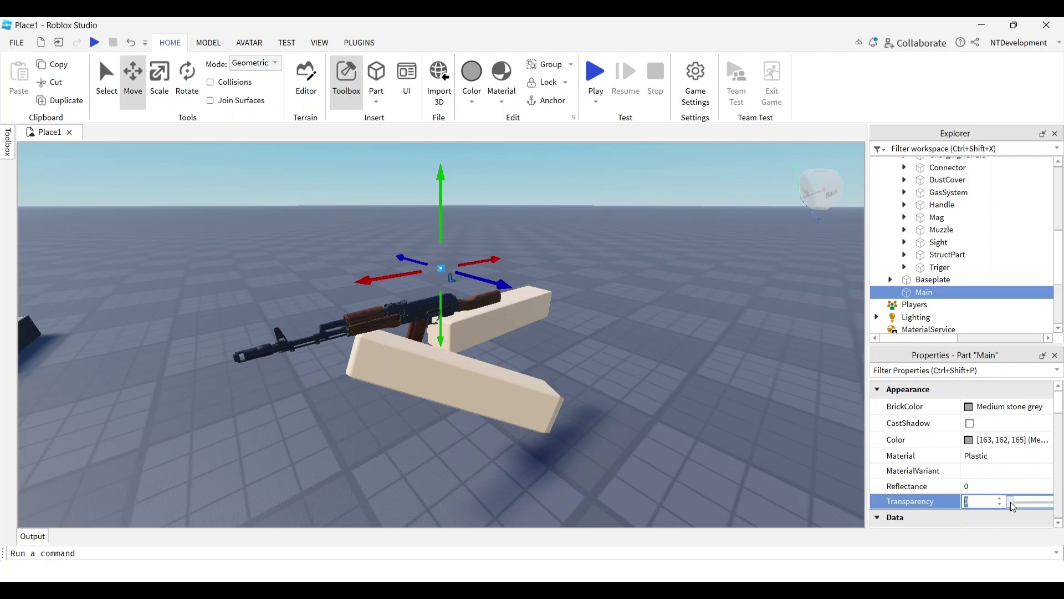
pyautogui.moveTo(1010, 501); pyautogui.dragTo(1061, 501)
# Select the Main part and move it downward toward the rifle.
pyautogui.click(606, 276)
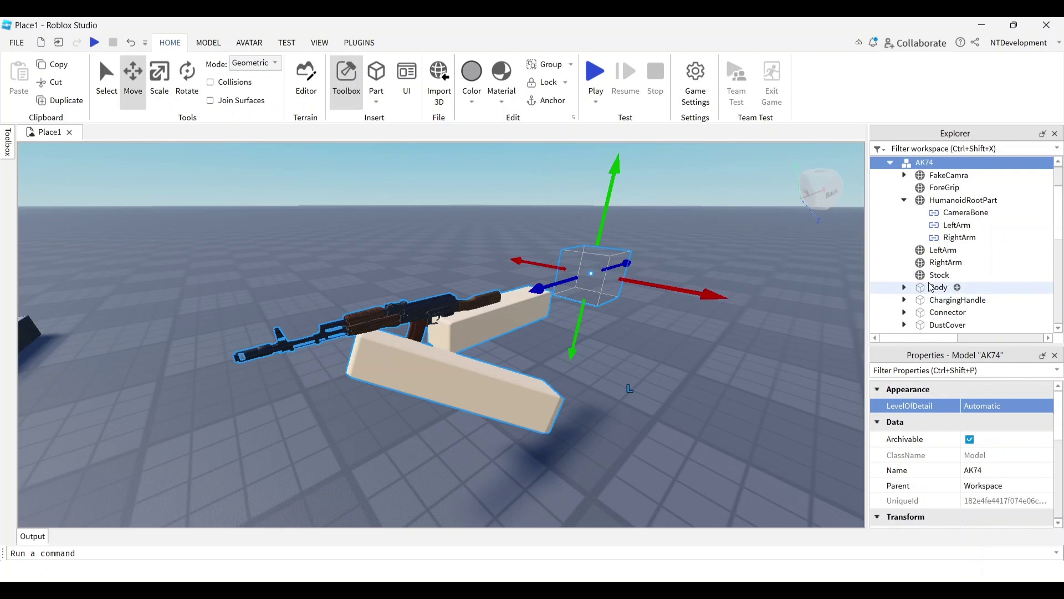
pyautogui.scroll(-2, 934, 274)
pyautogui.scroll(-1, 933, 274)
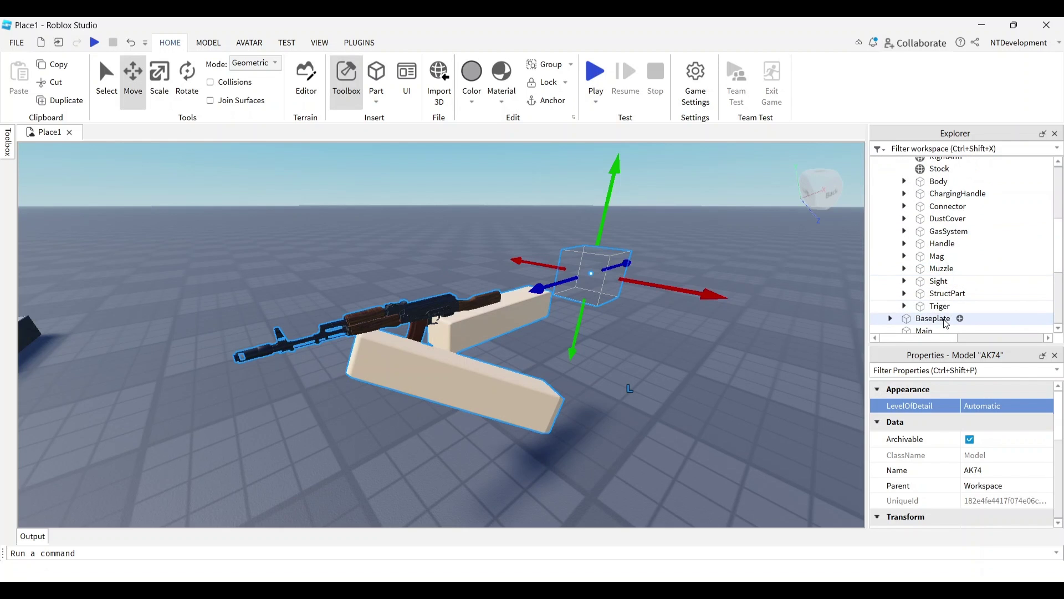
pyautogui.click(924, 330)
pyautogui.moveTo(492, 311); pyautogui.dragTo(492, 311, button='right')
pyautogui.scroll(5, 492, 311)
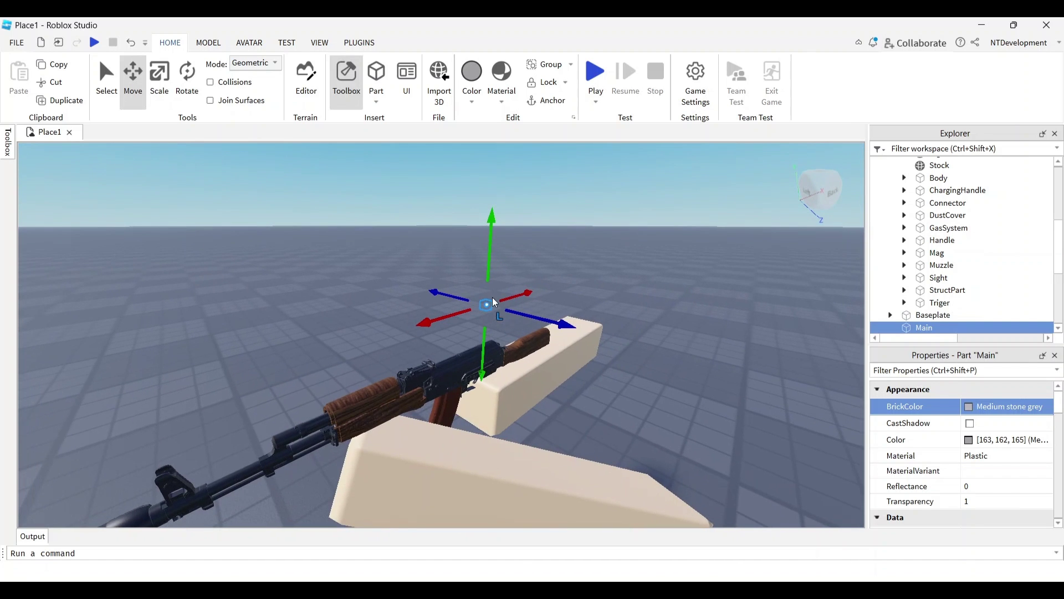
pyautogui.moveTo(487, 302); pyautogui.dragTo(492, 327)
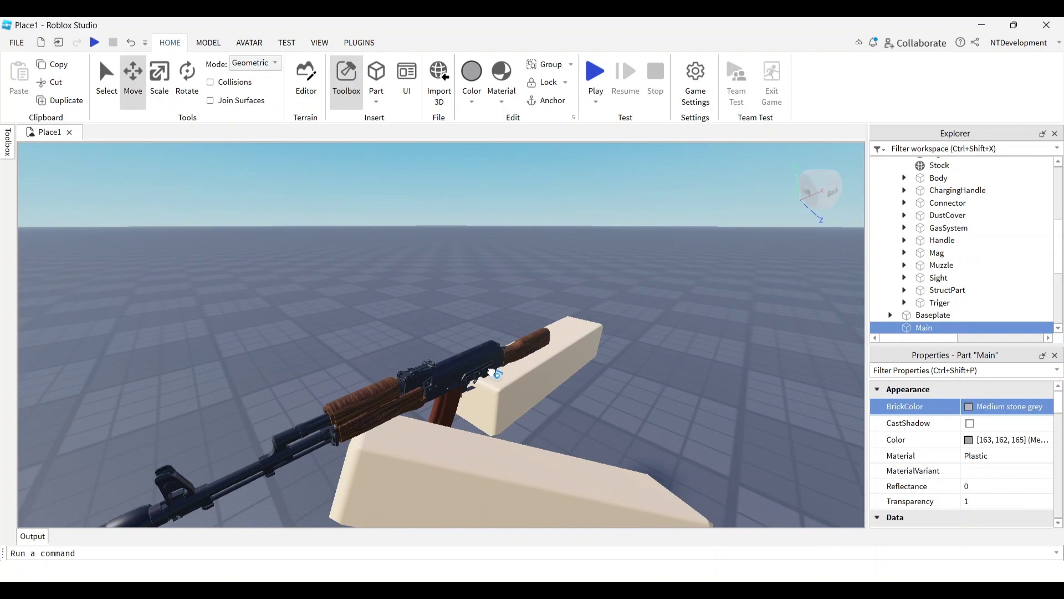
# Slide Main sideways and along the receiver so it sits just above the magazine.
pyautogui.press('f')
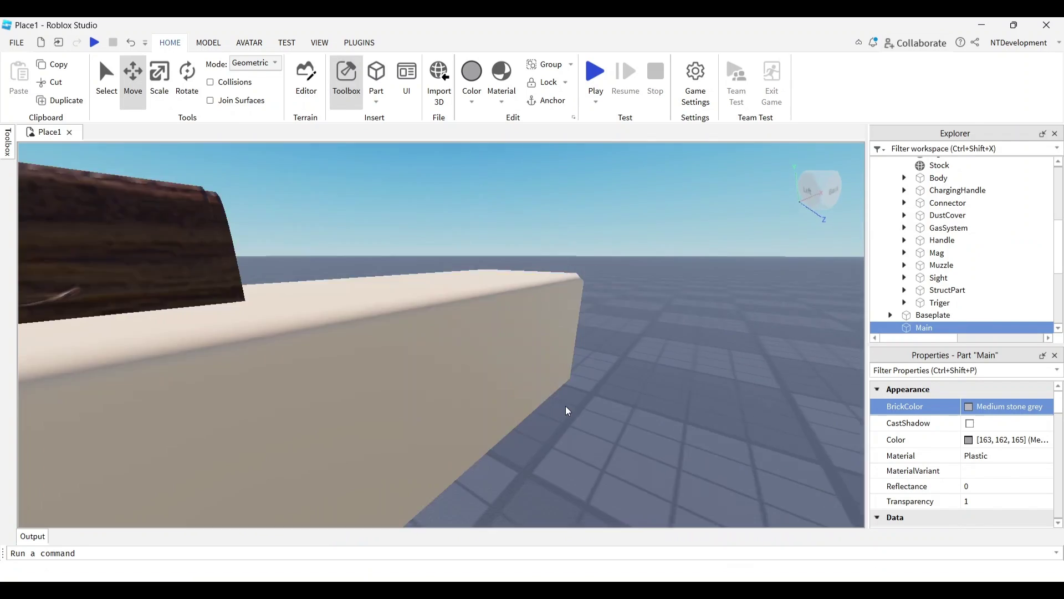
pyautogui.moveTo(566, 406); pyautogui.dragTo(566, 406, button='right')
pyautogui.press('a')
pyautogui.press('w')
pyautogui.press('d')
pyautogui.press('e')
pyautogui.moveTo(361, 299); pyautogui.dragTo(428, 289)
pyautogui.moveTo(450, 298); pyautogui.dragTo(451, 298, button='right')
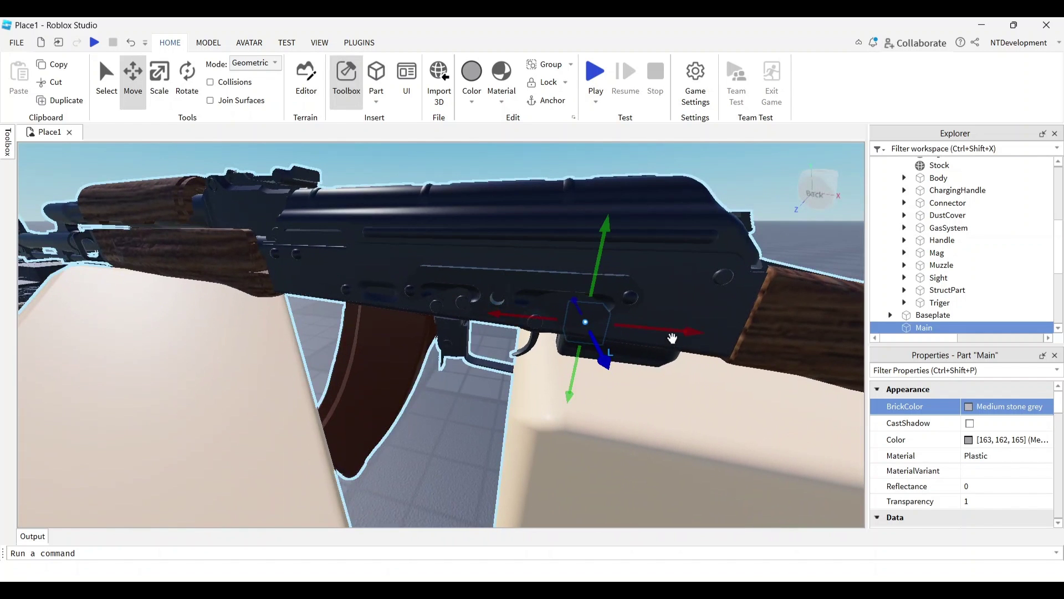
pyautogui.moveTo(689, 332); pyautogui.dragTo(723, 342)
# Drag Main into the AK74 model in Explorer.
pyautogui.moveTo(721, 370); pyautogui.dragTo(717, 369, button='right')
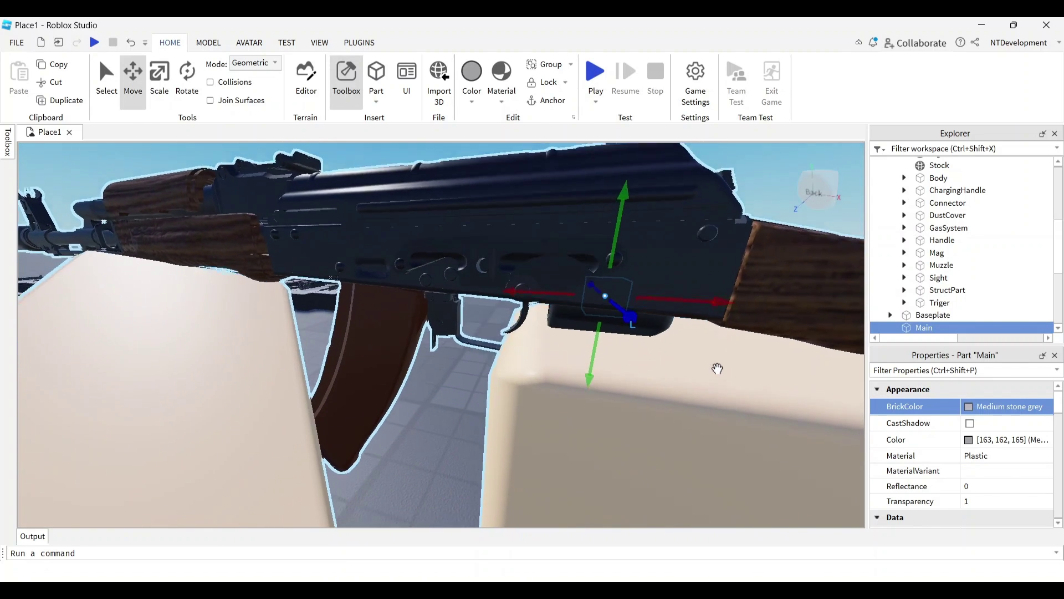
pyautogui.scroll(-6, 717, 369)
pyautogui.scroll(4, 717, 368)
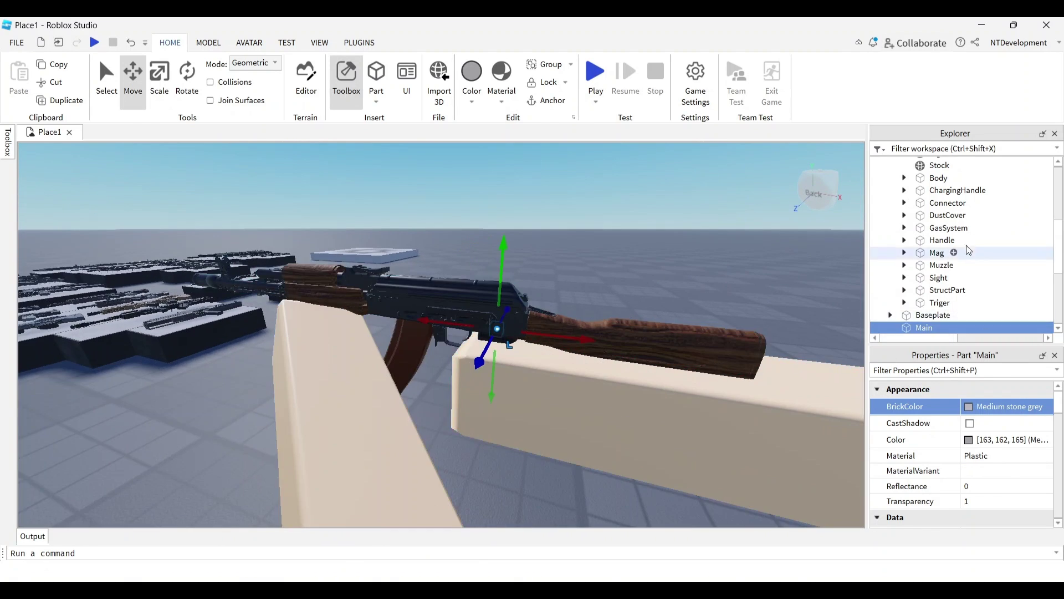
pyautogui.scroll(2, 965, 249)
pyautogui.scroll(-2, 958, 266)
pyautogui.moveTo(921, 329); pyautogui.dragTo(937, 203)
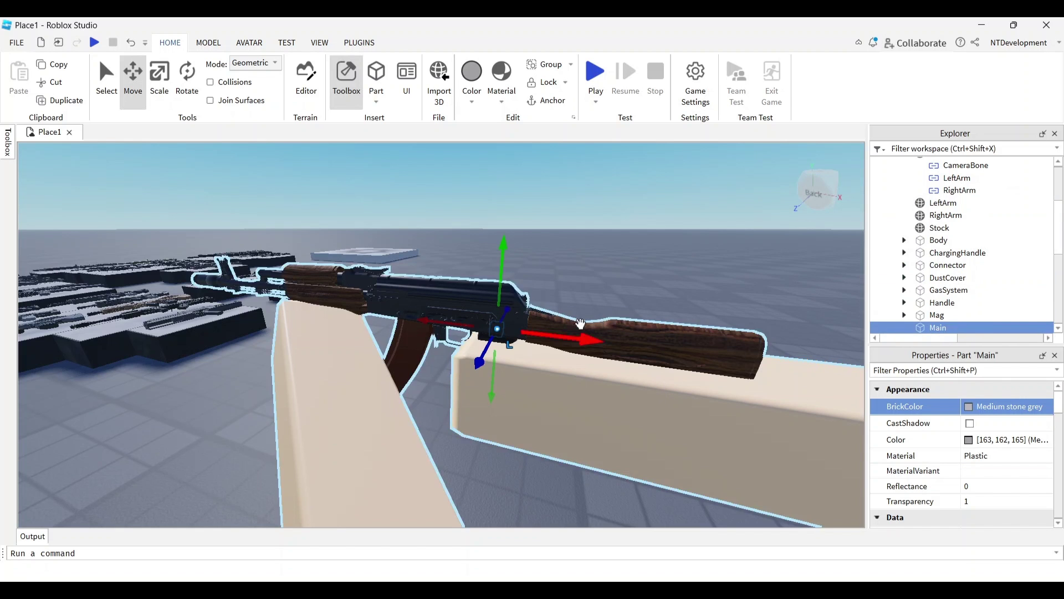
pyautogui.press('a')
pyautogui.moveTo(656, 280); pyautogui.dragTo(655, 280, button='right')
pyautogui.scroll(-5, 595, 277)
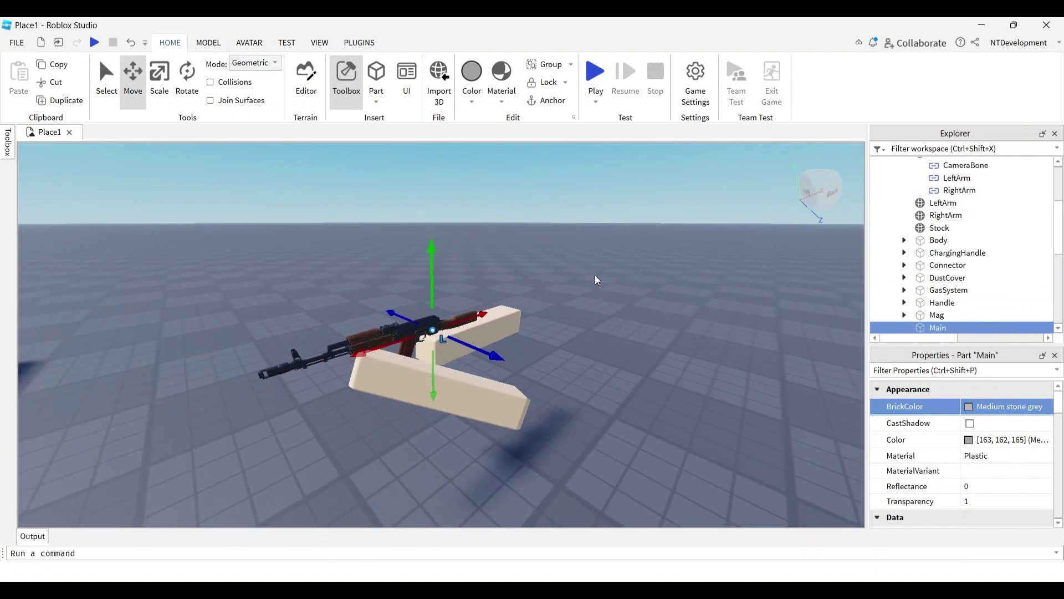
pyautogui.scroll(3, 918, 253)
# Turn on Edit Rig, select HumanoidRootPart and Main, and create a Motor6D joint between them.
pyautogui.click(925, 222)
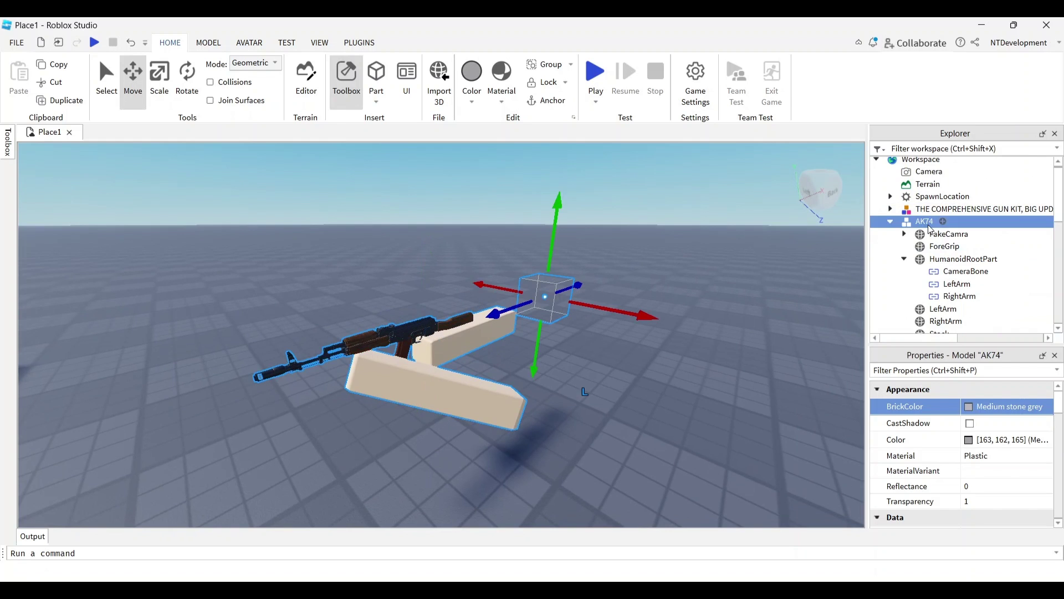
pyautogui.click(359, 43)
pyautogui.click(226, 84)
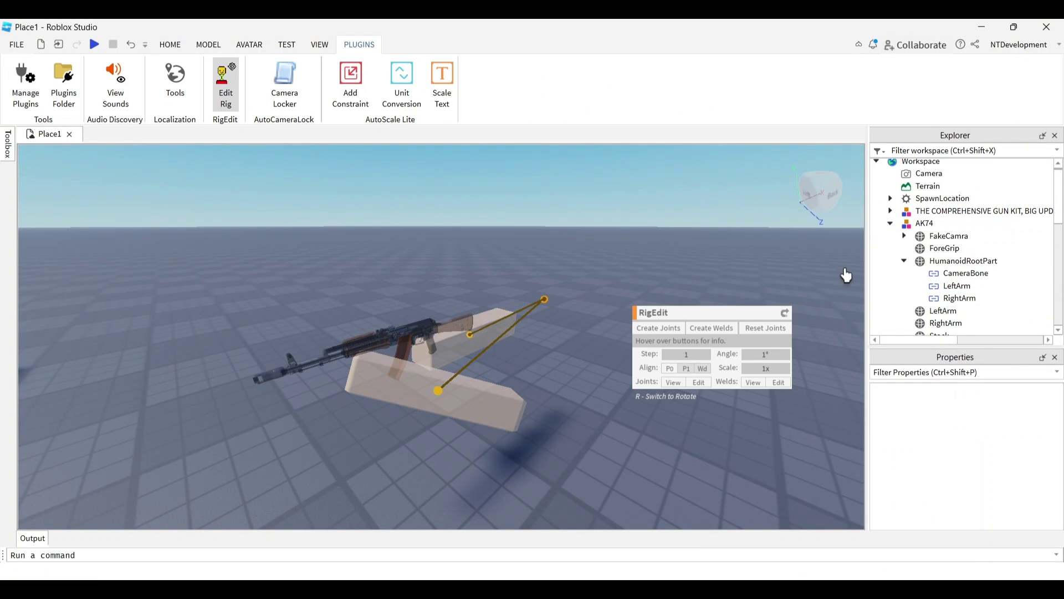
pyautogui.click(904, 261)
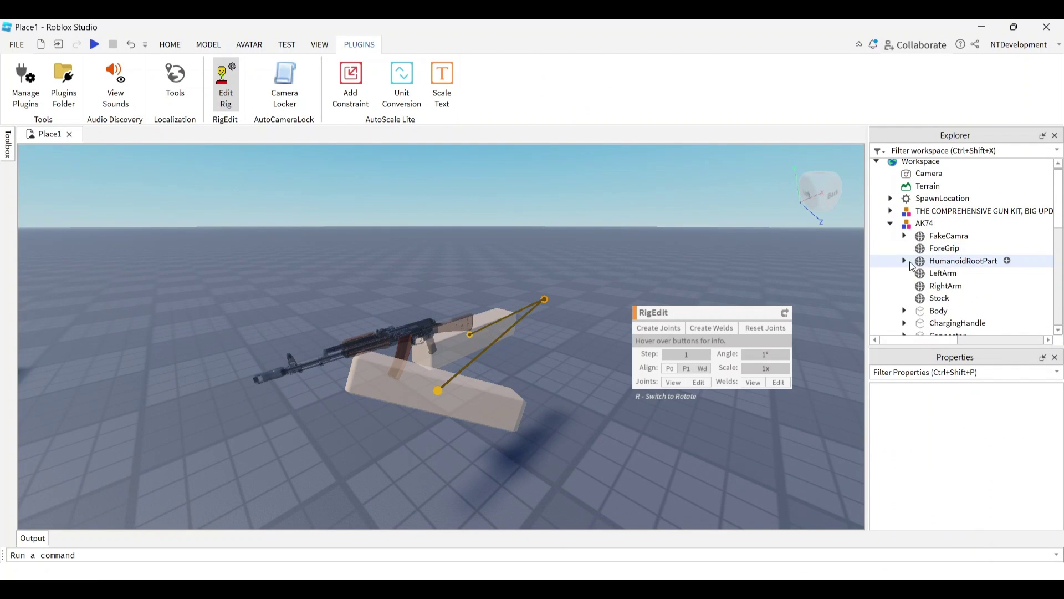
pyautogui.click(960, 263)
pyautogui.scroll(-3, 961, 264)
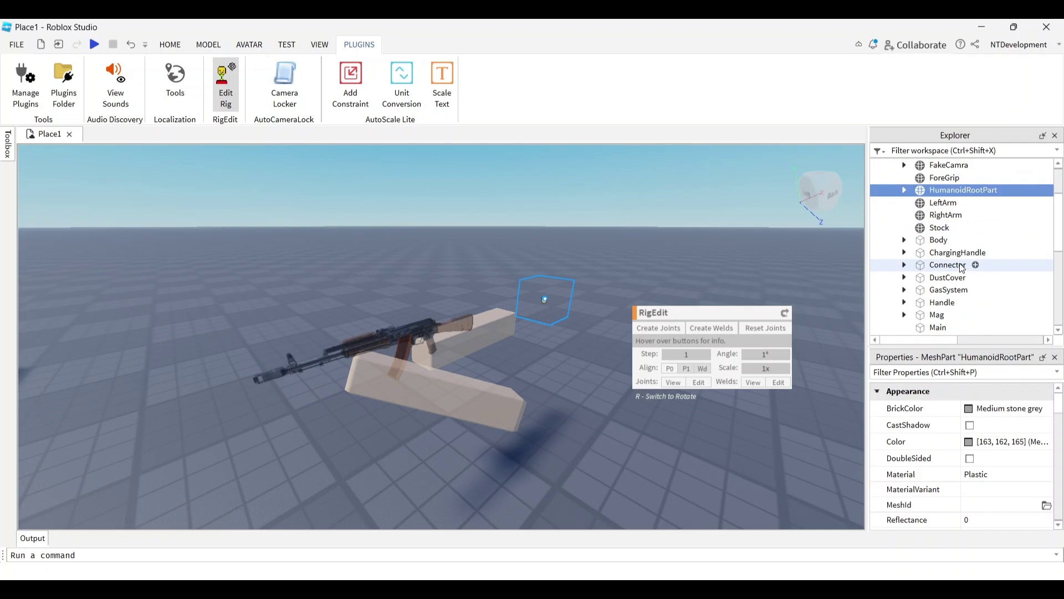
pyautogui.scroll(-1, 963, 267)
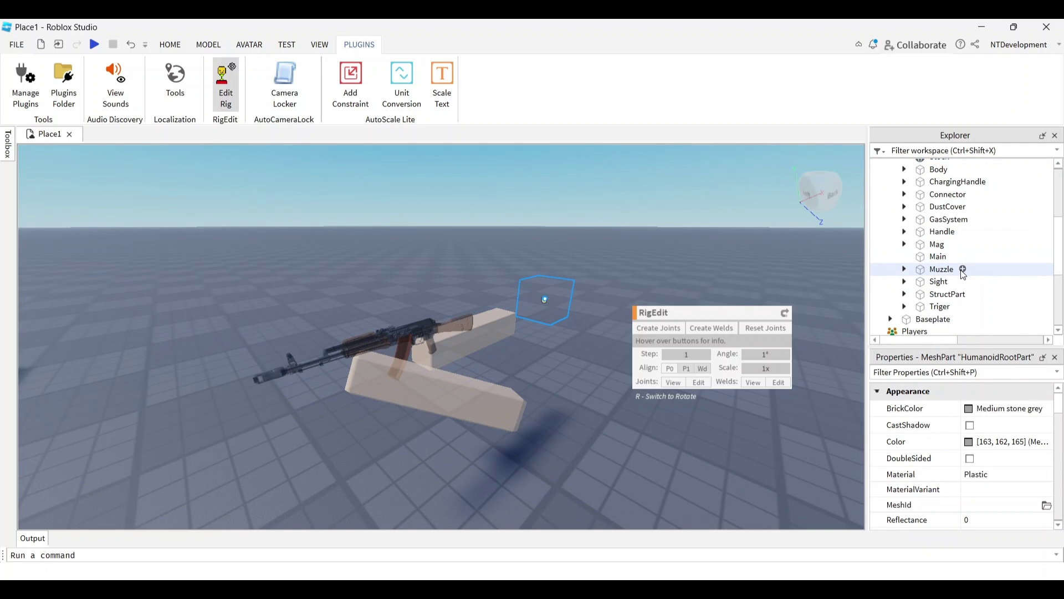
pyautogui.keyDown('ctrl'); pyautogui.click(938, 257); pyautogui.keyUp('ctrl')
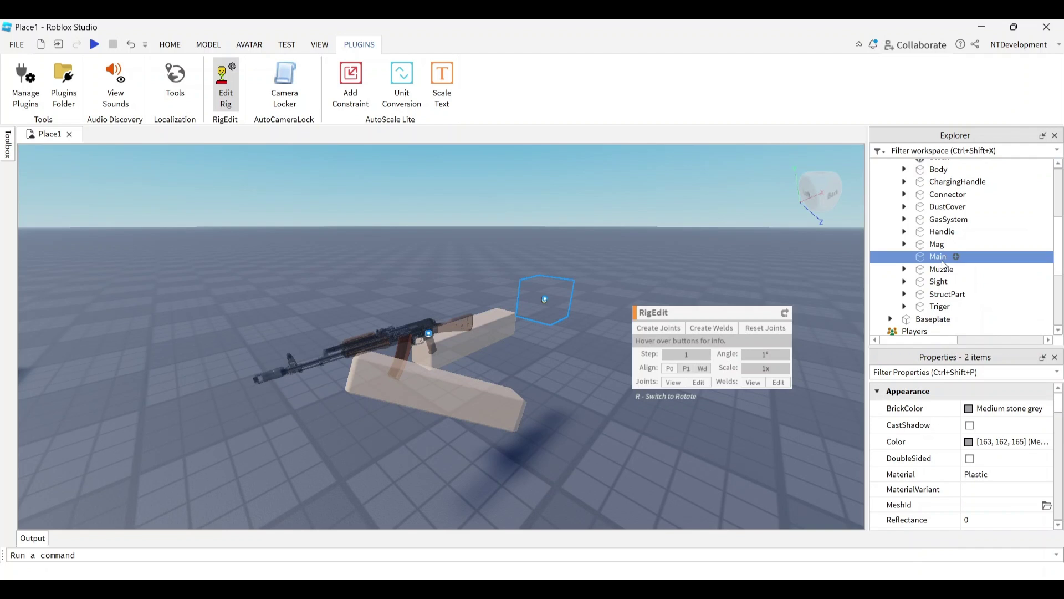
pyautogui.click(668, 335)
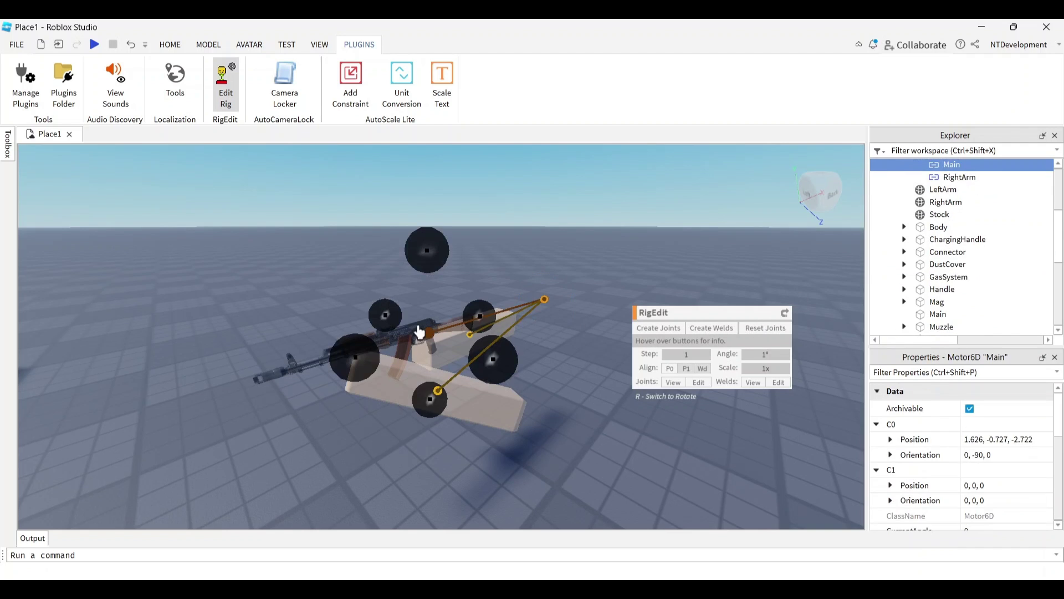
# Collapse HumanoidRootPart's children and reselect the Main part.
pyautogui.scroll(2, 941, 282)
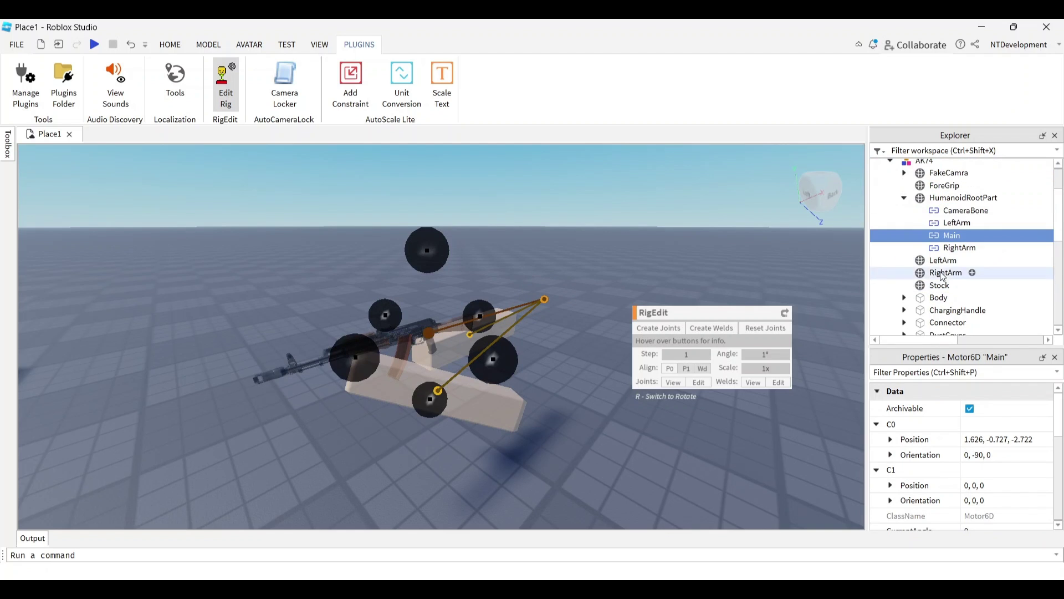
pyautogui.click(905, 198)
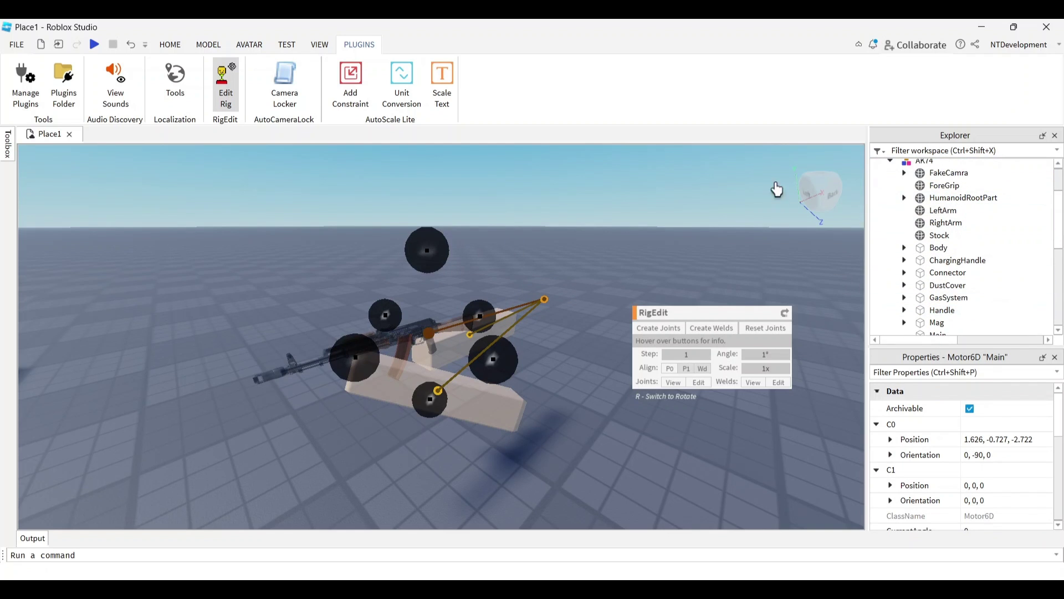
pyautogui.scroll(-2, 948, 262)
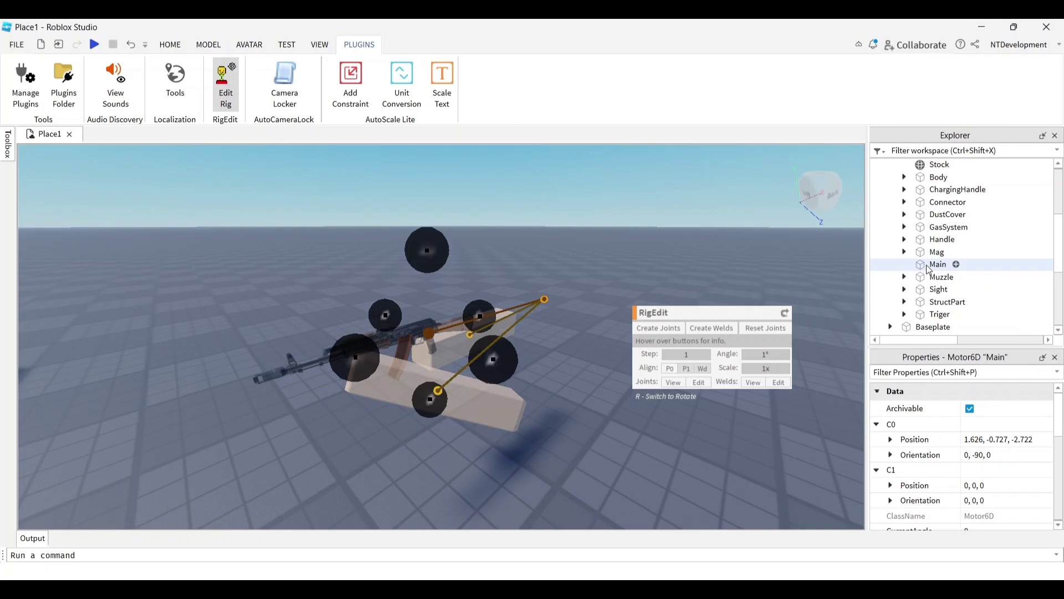
pyautogui.click(937, 264)
# Weld Triger, StructPart, Sight, Muzzle, Handle, GasSystem, DustCover, Connector and Body to the Main part.
pyautogui.scroll(-1, 927, 265)
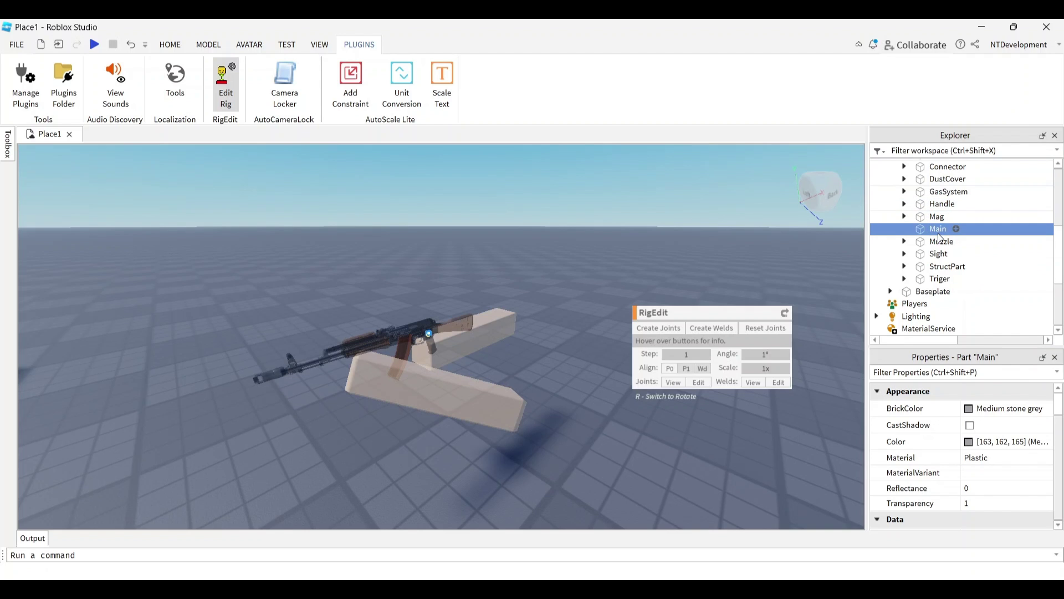
pyautogui.keyDown('ctrl'); pyautogui.click(936, 282); pyautogui.keyUp('ctrl')
pyautogui.keyDown('ctrl'); pyautogui.click(938, 268); pyautogui.keyUp('ctrl')
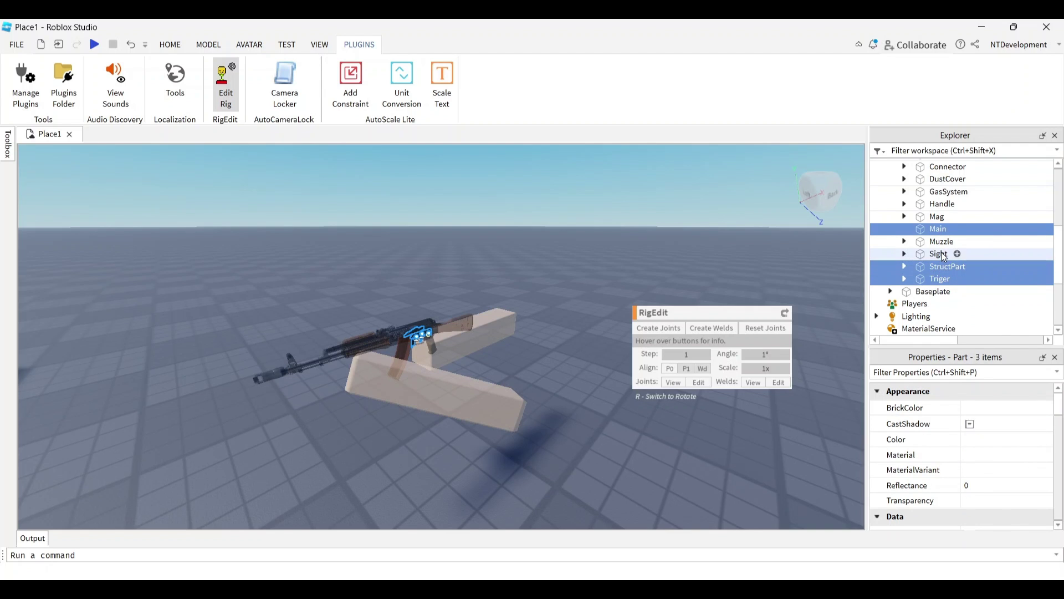
pyautogui.keyDown('ctrl'); pyautogui.click(942, 253); pyautogui.keyUp('ctrl')
pyautogui.keyDown('ctrl'); pyautogui.click(941, 245); pyautogui.keyUp('ctrl')
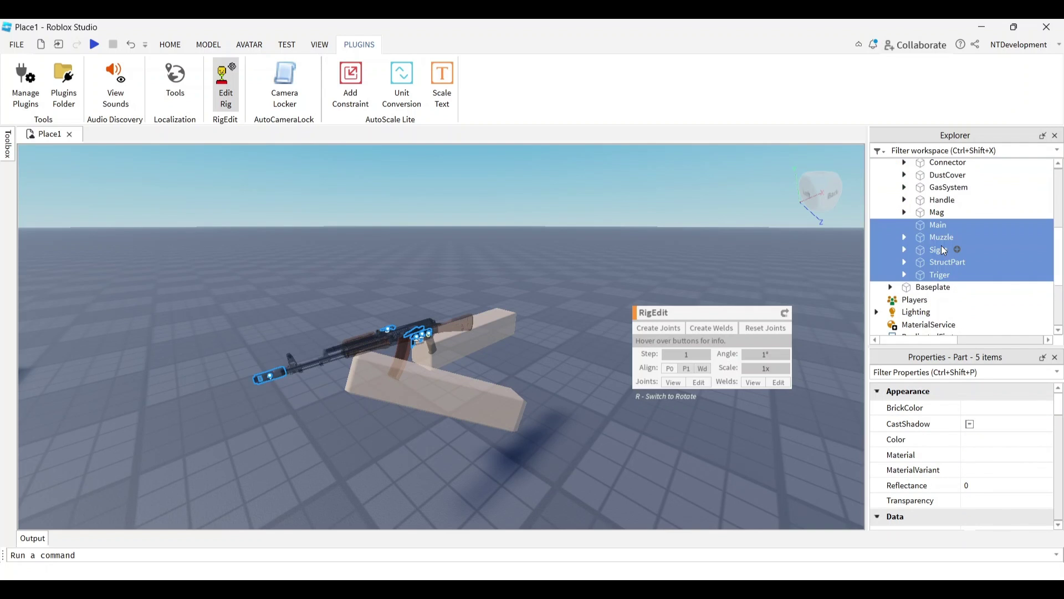
pyautogui.keyDown('ctrl'); pyautogui.click(941, 201); pyautogui.keyUp('ctrl')
pyautogui.keyDown('ctrl'); pyautogui.click(947, 187); pyautogui.keyUp('ctrl')
pyautogui.keyDown('ctrl'); pyautogui.click(947, 176); pyautogui.keyUp('ctrl')
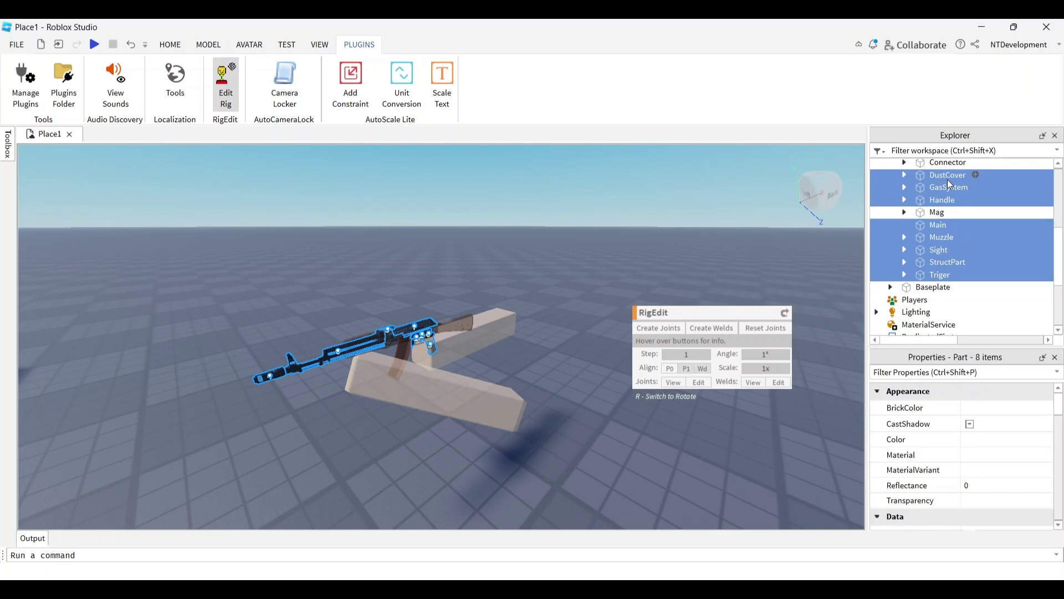
pyautogui.keyDown('ctrl'); pyautogui.click(947, 164); pyautogui.keyUp('ctrl')
pyautogui.scroll(2, 946, 212)
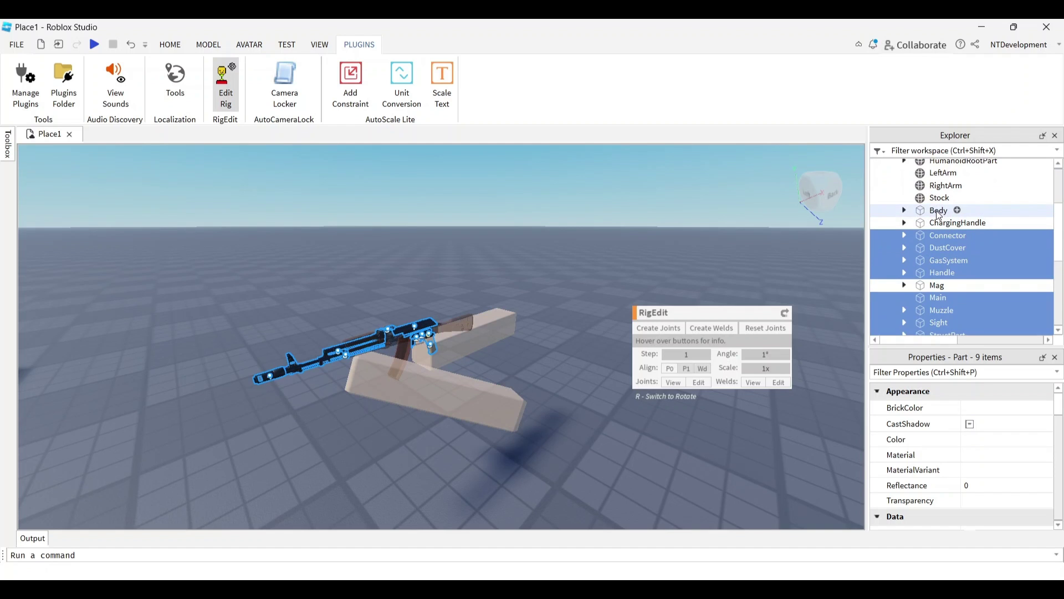
pyautogui.keyDown('ctrl'); pyautogui.click(938, 213); pyautogui.keyUp('ctrl')
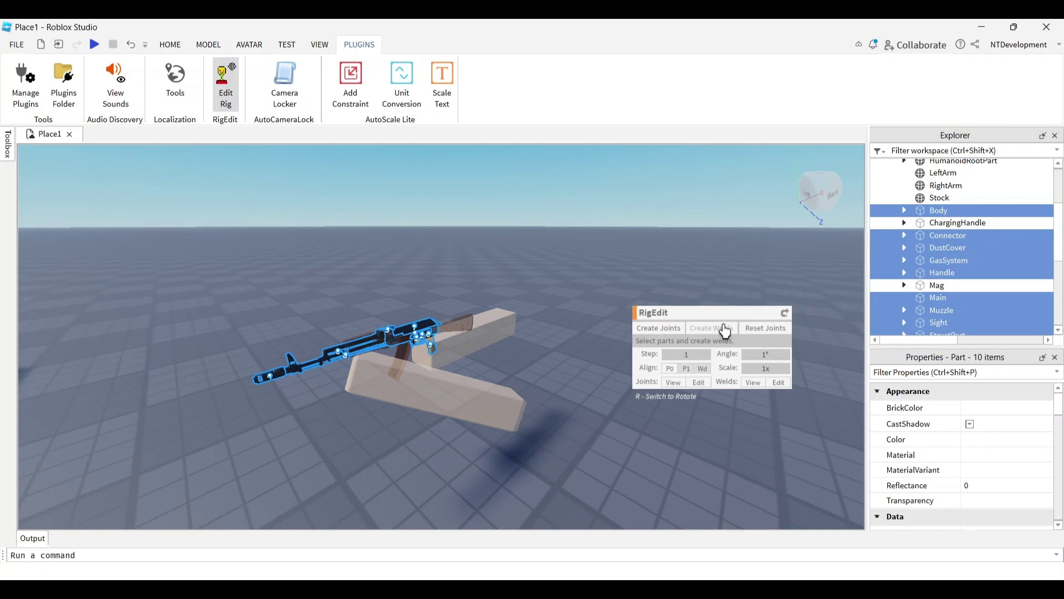
pyautogui.click(713, 329)
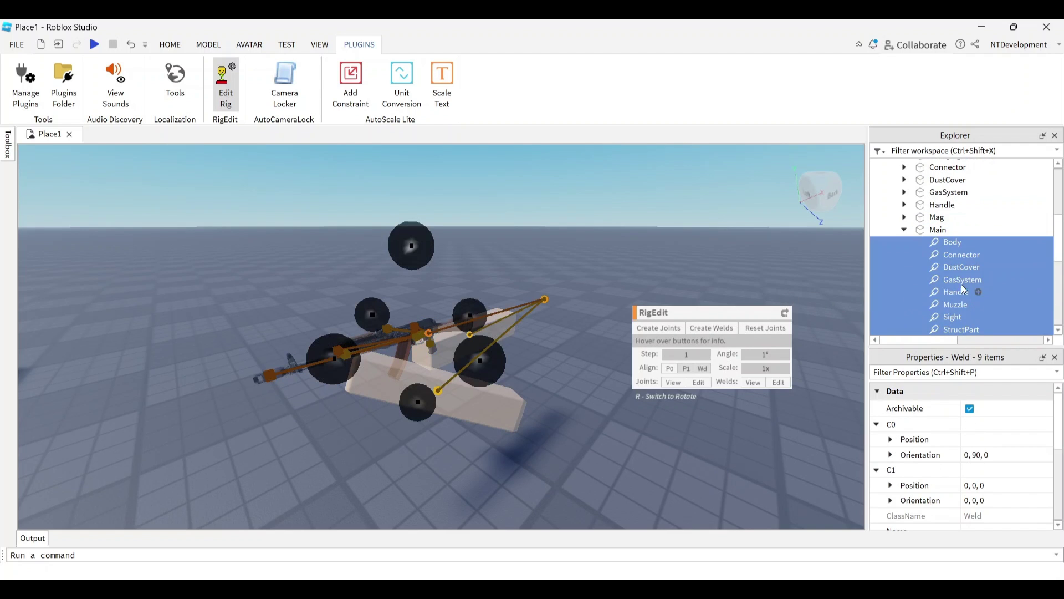
# Weld the Mag and ChargingHandle to the Main part as well.
pyautogui.click(904, 229)
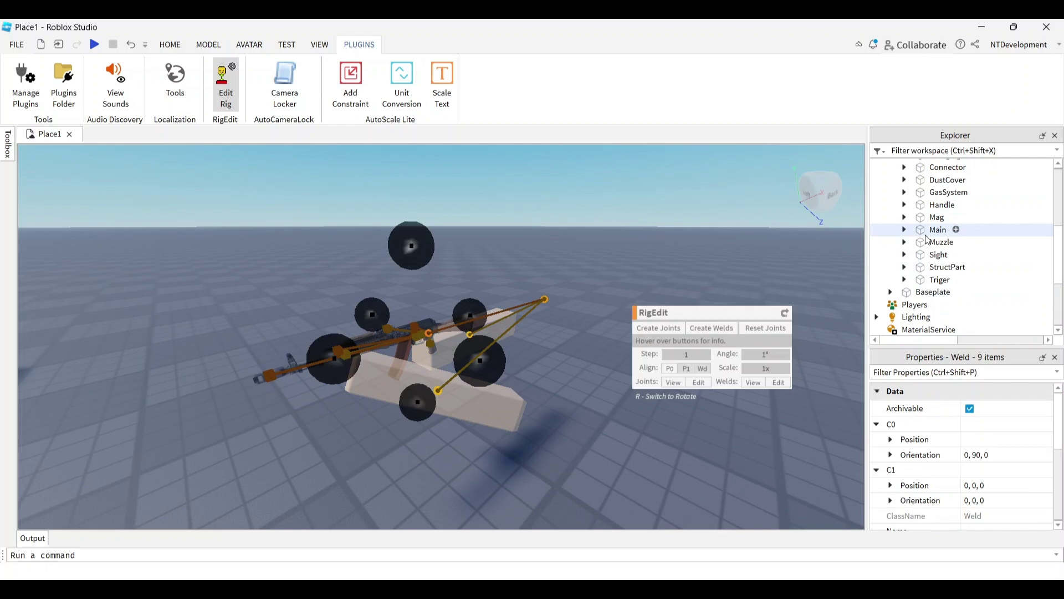
pyautogui.click(931, 231)
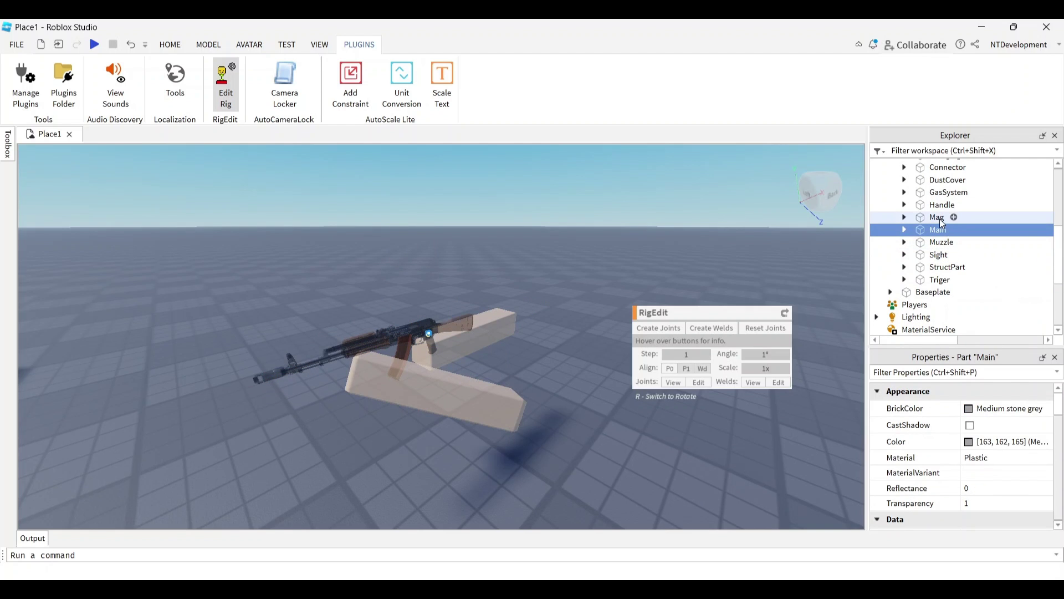
pyautogui.keyDown('ctrl'); pyautogui.click(935, 217); pyautogui.keyUp('ctrl')
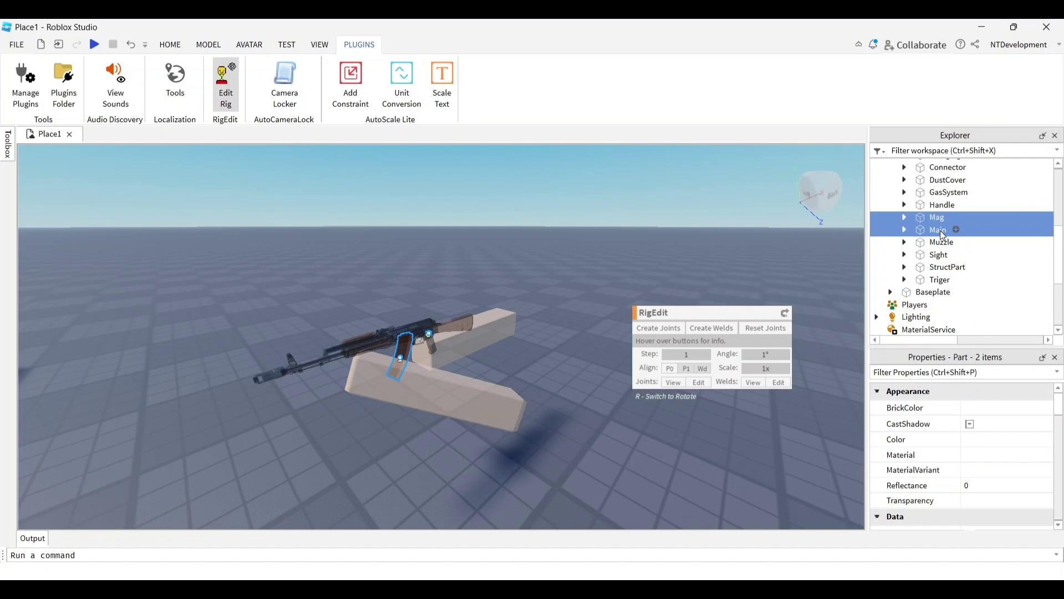
pyautogui.scroll(5, 944, 235)
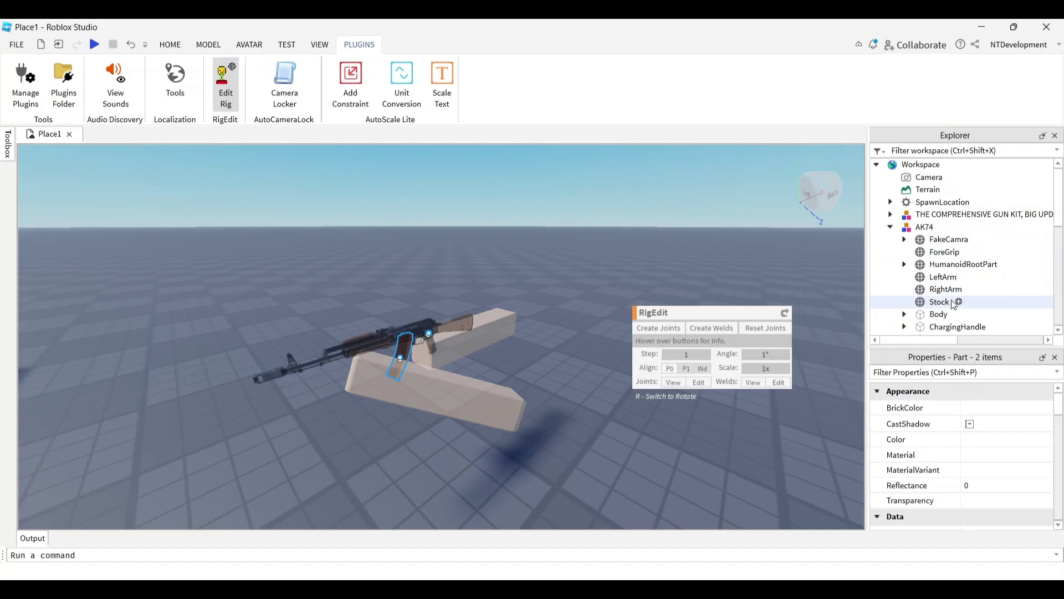
pyautogui.keyDown('ctrl'); pyautogui.click(941, 327); pyautogui.keyUp('ctrl')
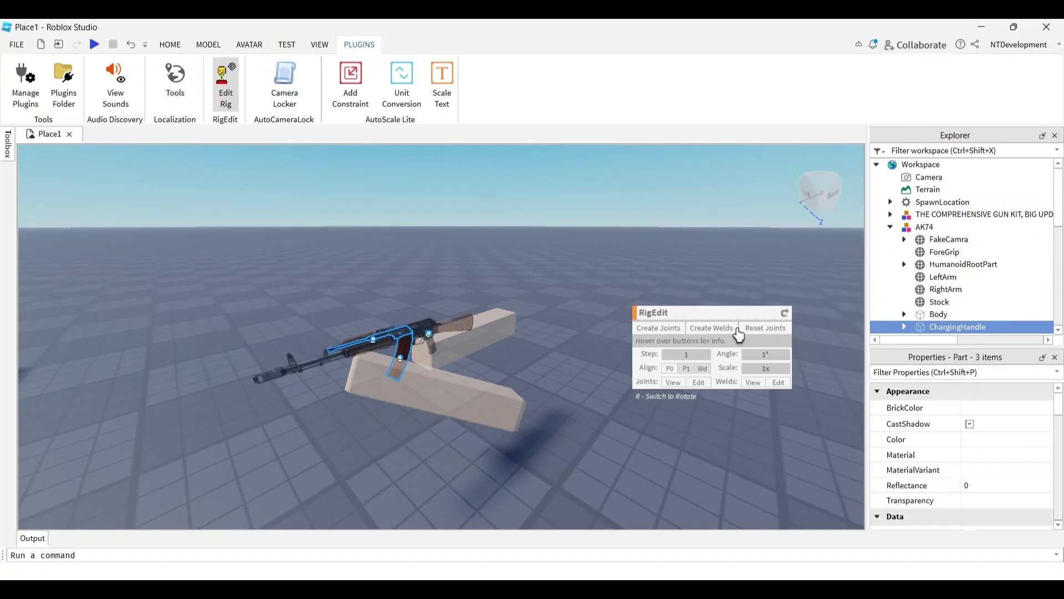
pyautogui.click(711, 328)
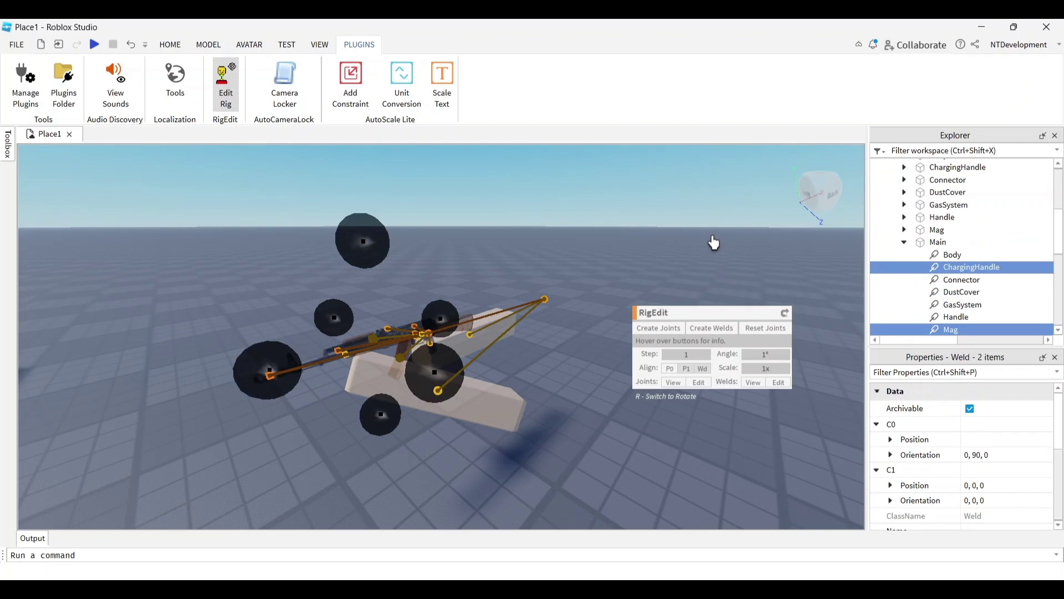
# Deselect the new welds and turn off the rig editing tools.
pyautogui.click(708, 216)
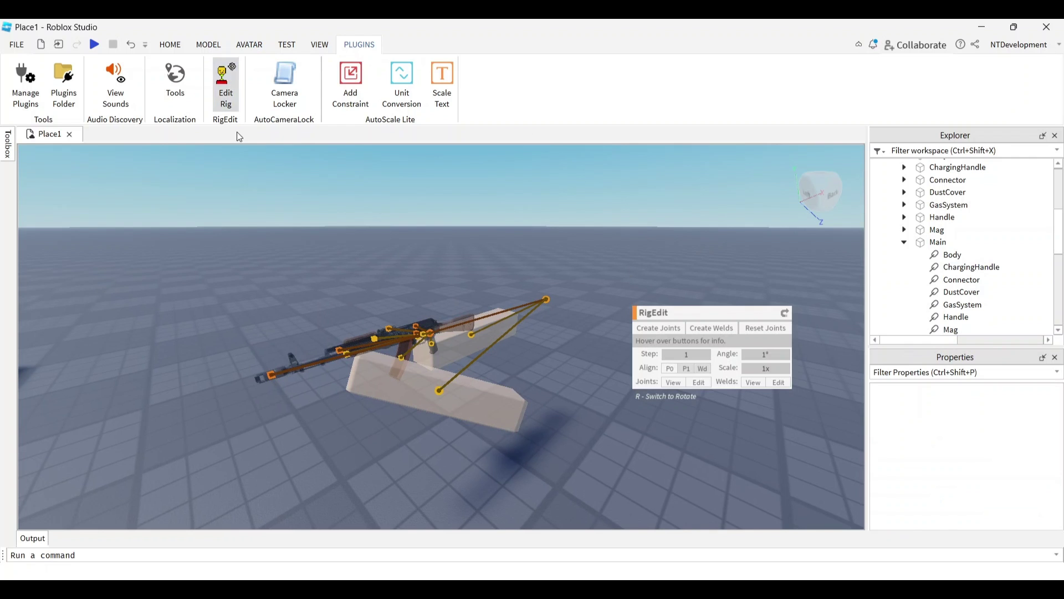
pyautogui.click(227, 86)
pyautogui.moveTo(517, 285); pyautogui.dragTo(540, 324, button='right')
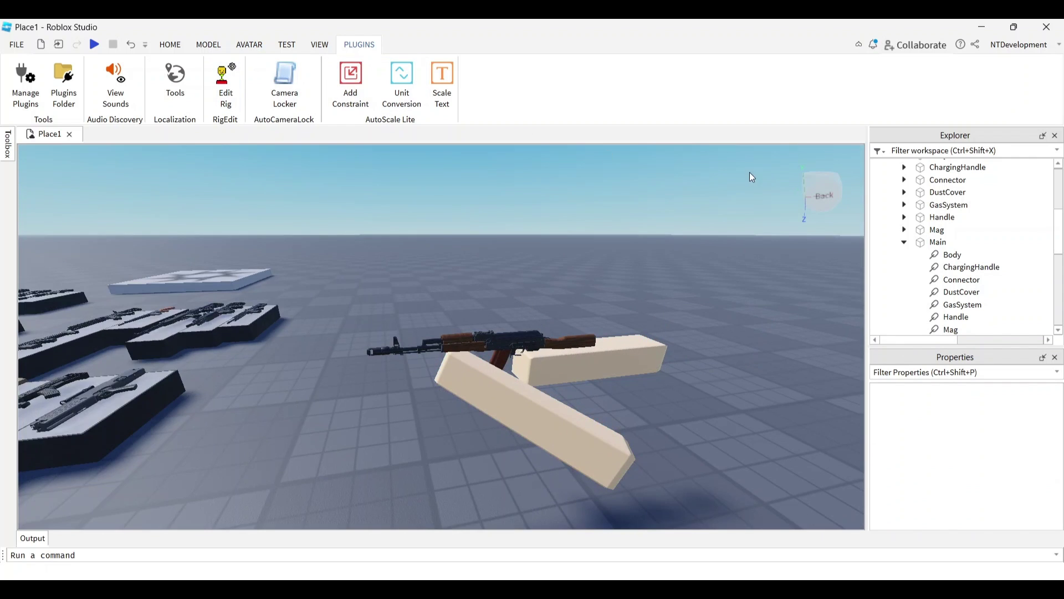
pyautogui.scroll(3, 930, 254)
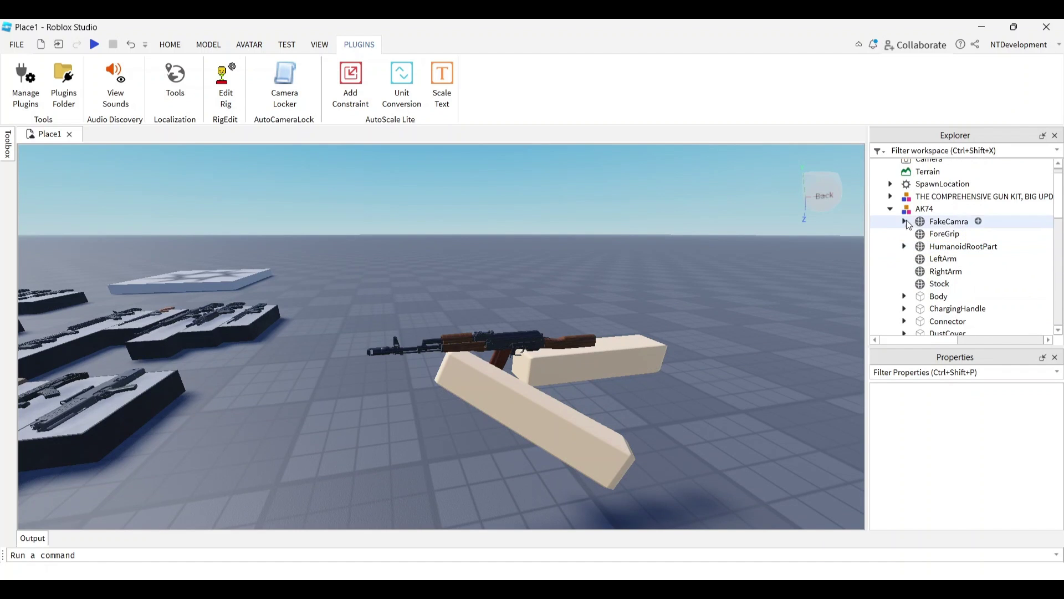
# Insert a folder named 'Viewmodels' into ReplicatedStorage.
pyautogui.click(891, 209)
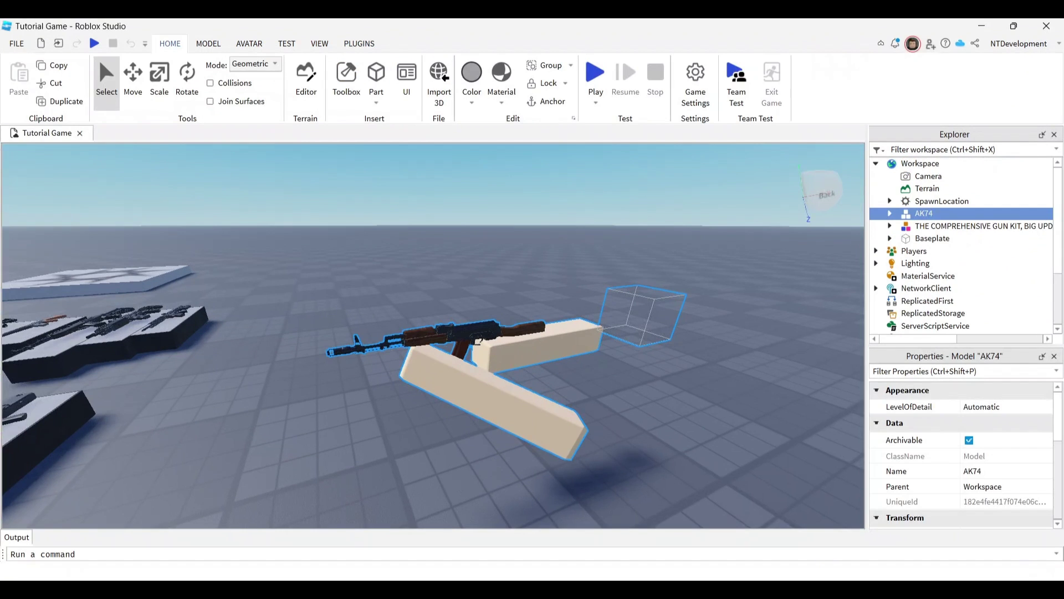
pyautogui.scroll(-1, 909, 260)
pyautogui.click(918, 278)
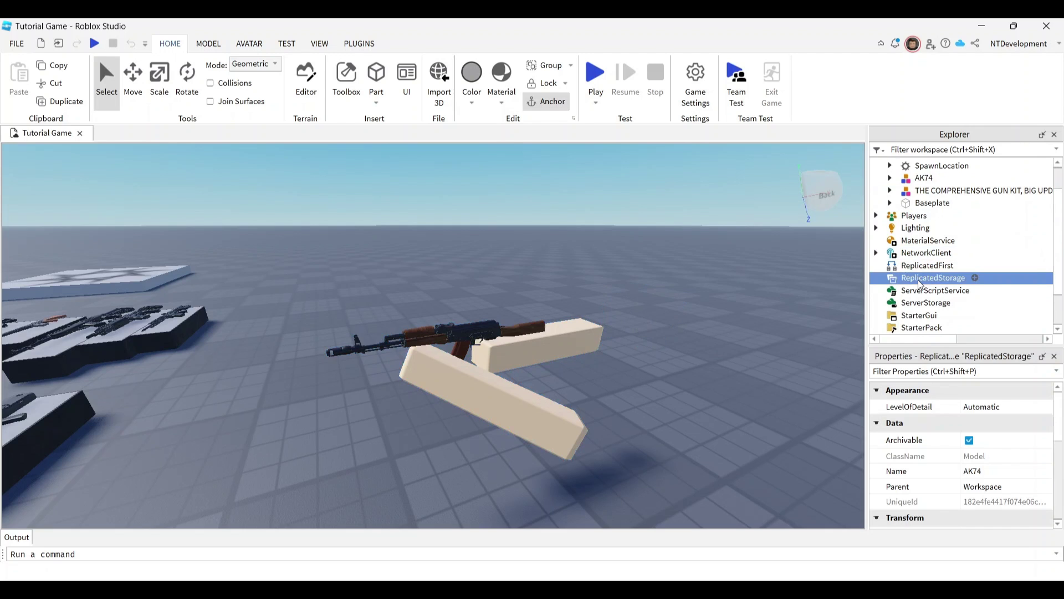
pyautogui.click(974, 277)
pyautogui.press('Escape')
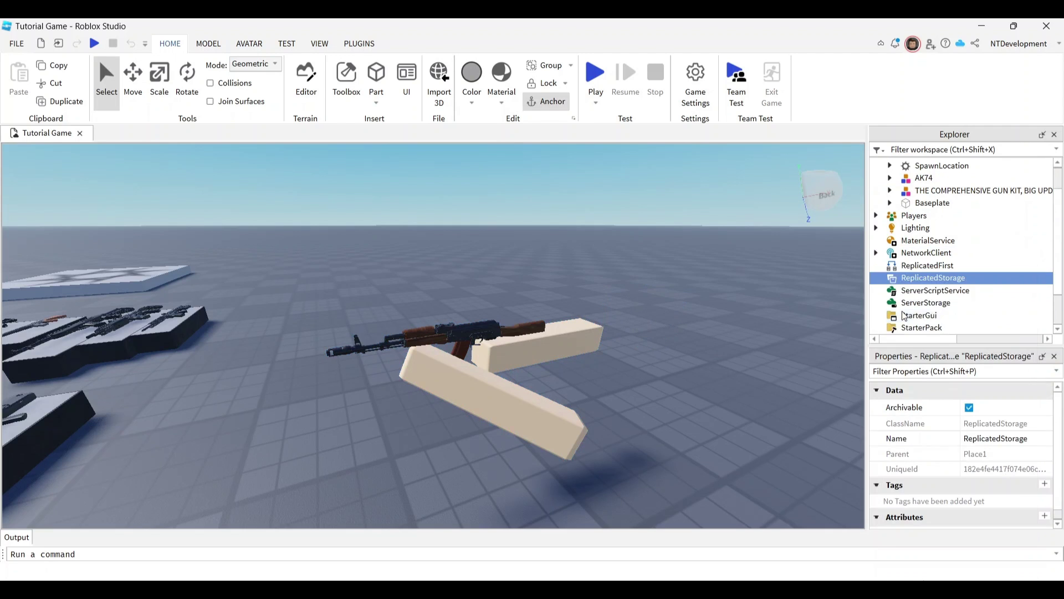
pyautogui.rightClick(919, 291)
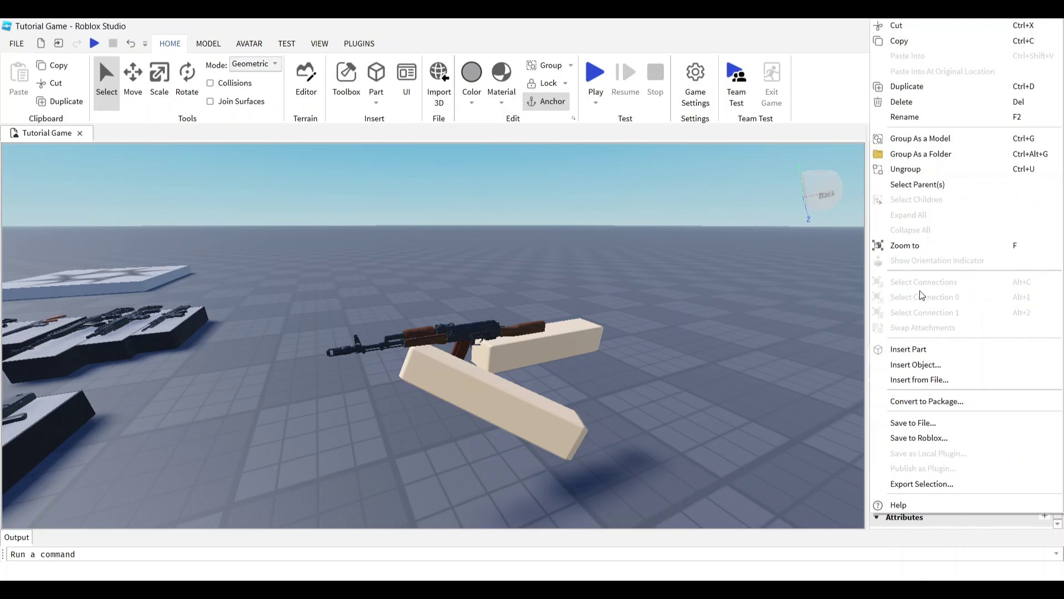
pyautogui.click(913, 119)
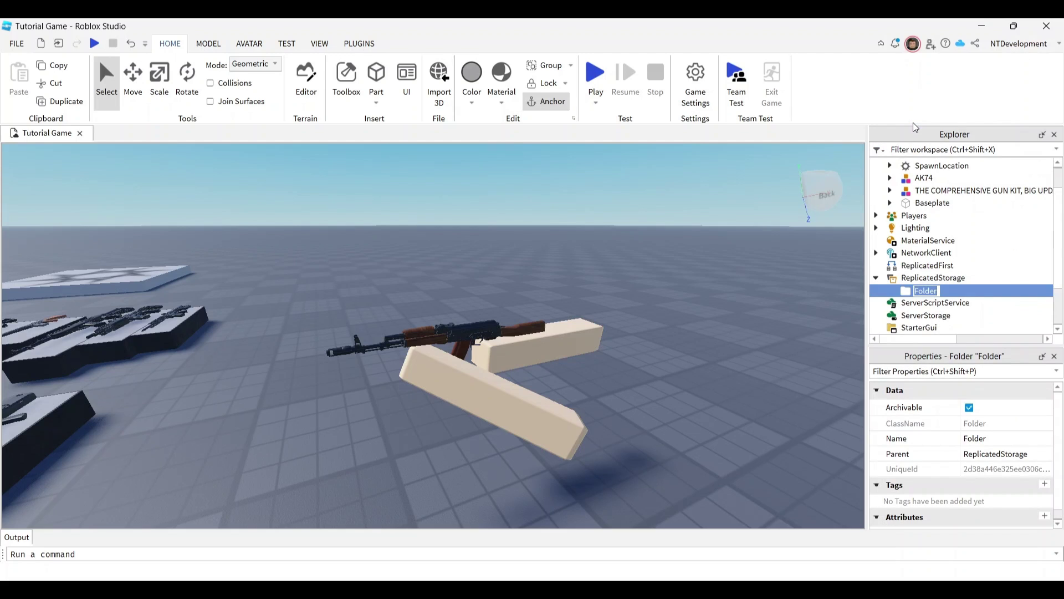
pyautogui.write('Viewmodels')
pyautogui.press('Return')
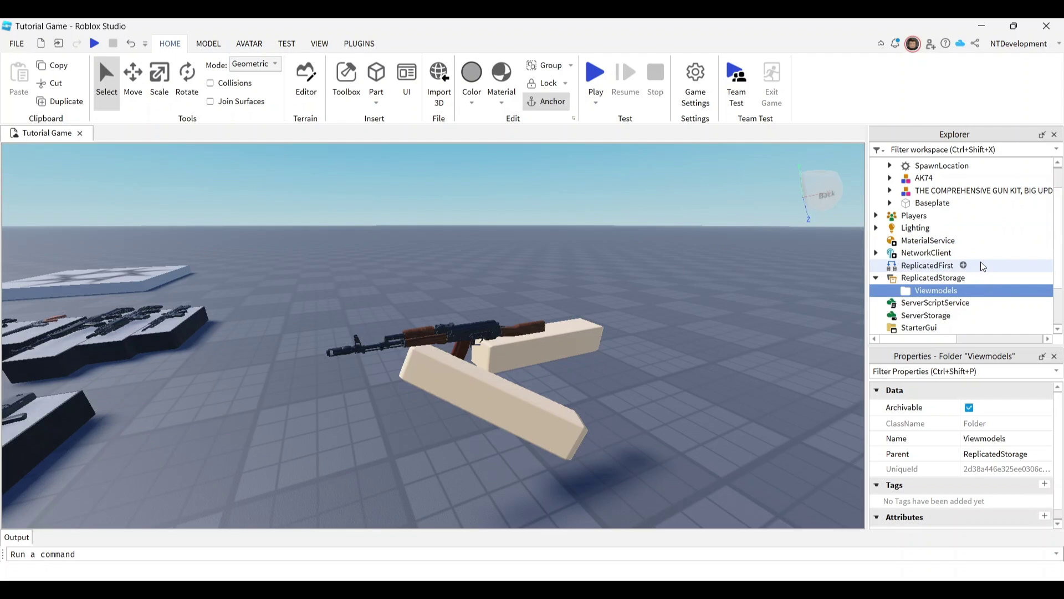
# Duplicate the AK74 model and move the copy into the Viewmodels folder.
pyautogui.scroll(1, 980, 261)
pyautogui.click(906, 215)
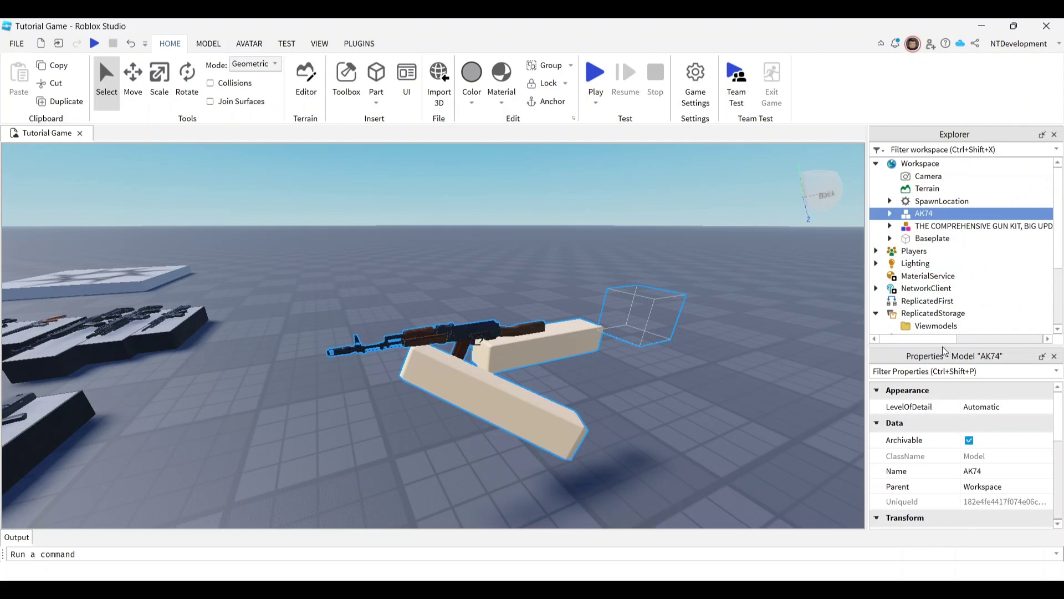
pyautogui.rightClick(928, 216)
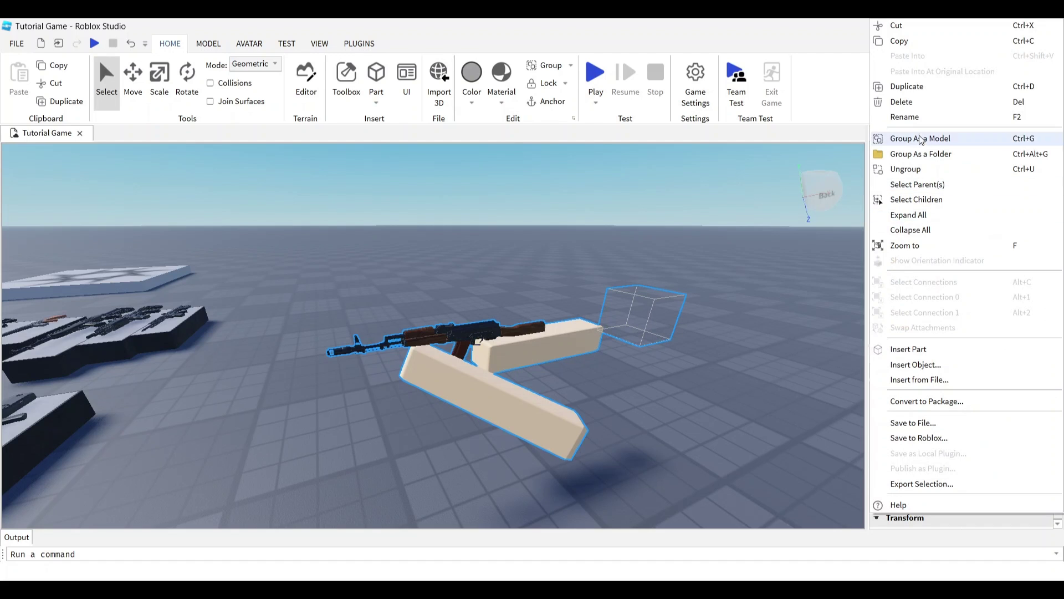
pyautogui.click(911, 89)
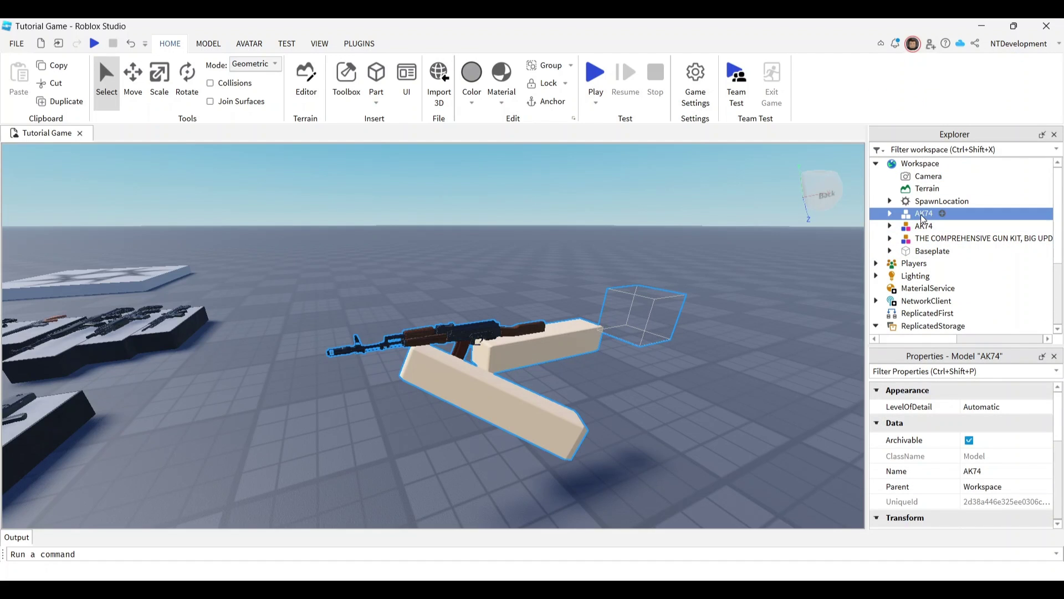
pyautogui.moveTo(922, 216); pyautogui.dragTo(935, 312)
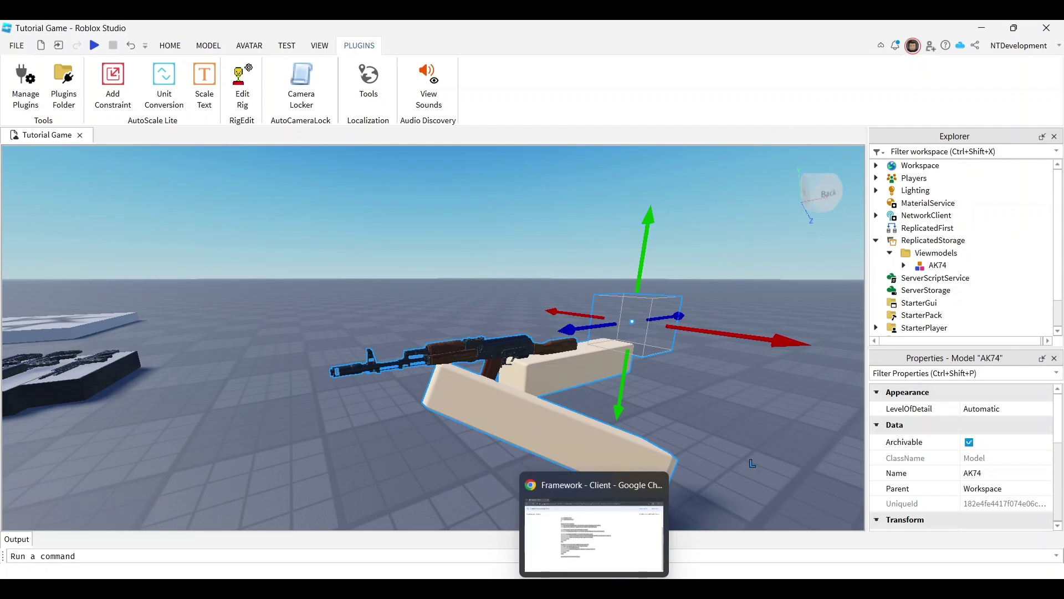
# Bring up the 'Framework - Client' script document.
pyautogui.click(594, 588)
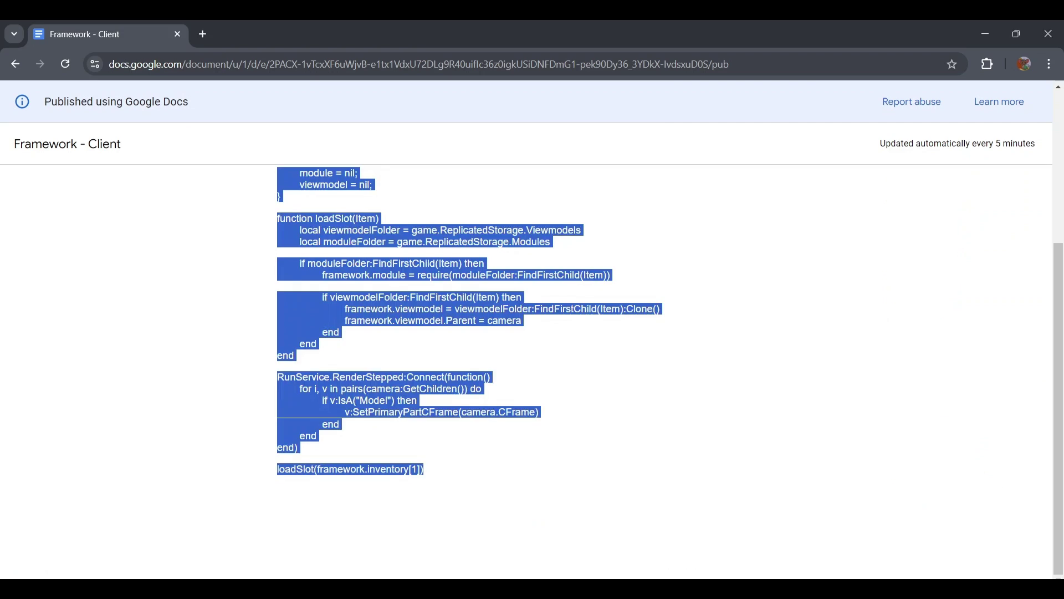
pyautogui.click(554, 397)
pyautogui.scroll(4, 505, 407)
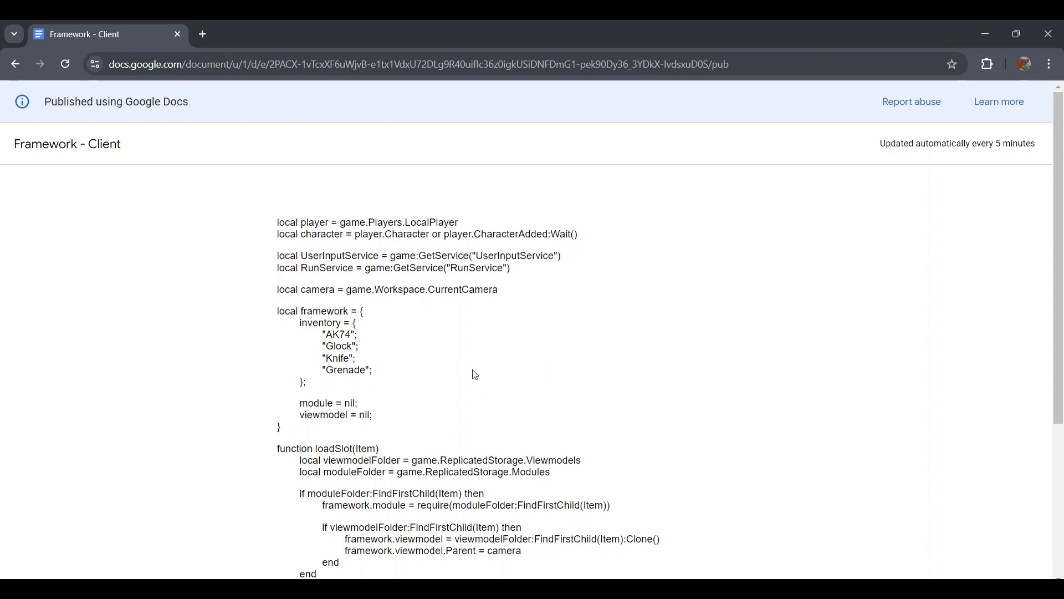
# Insert a new LocalScript into StarterPlayerScripts.
pyautogui.click(986, 23)
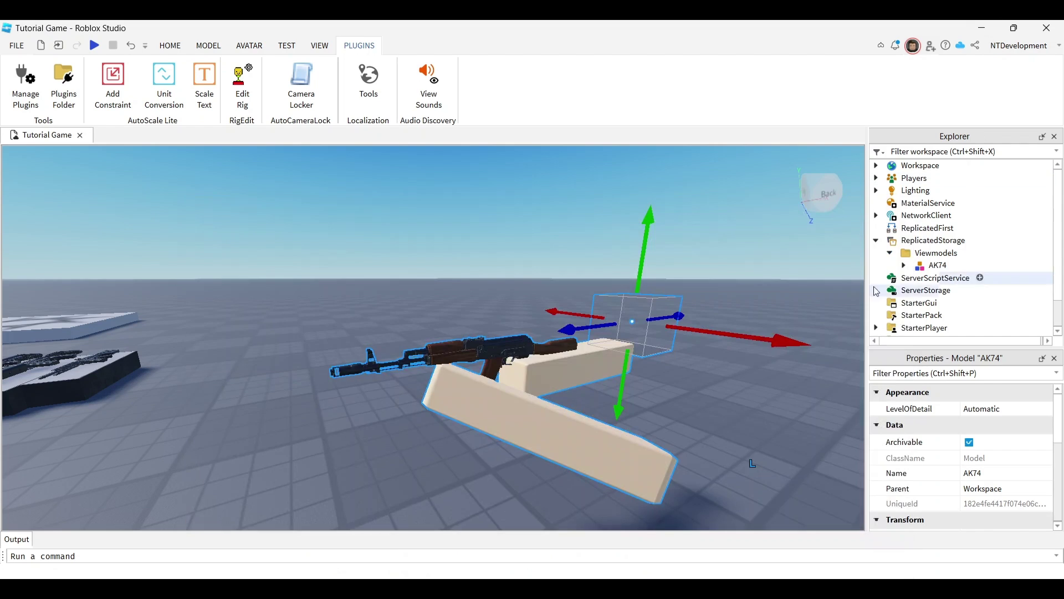
pyautogui.scroll(-1, 930, 254)
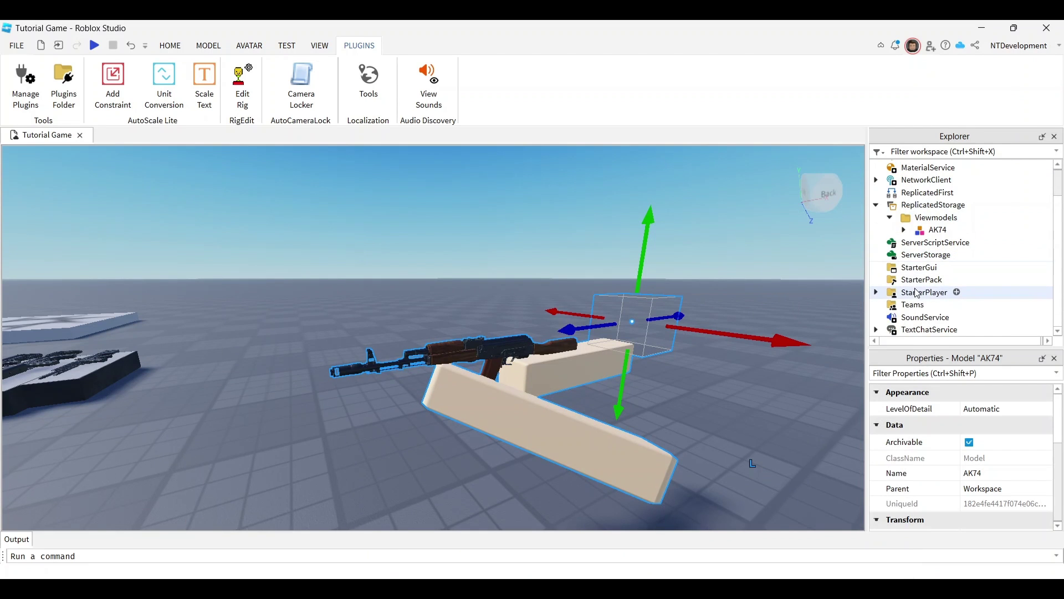
pyautogui.click(876, 292)
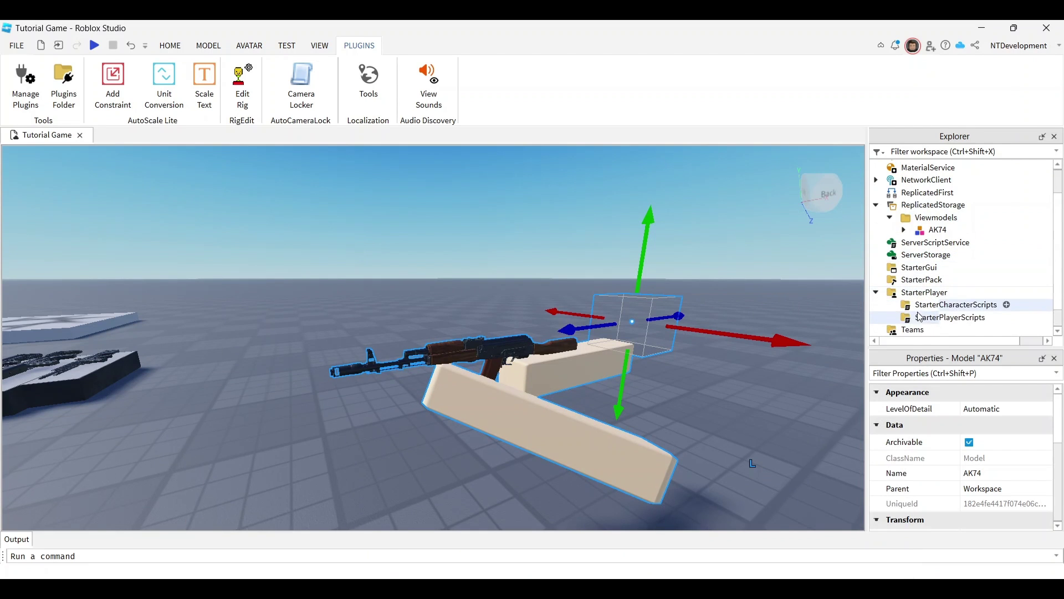
pyautogui.click(995, 317)
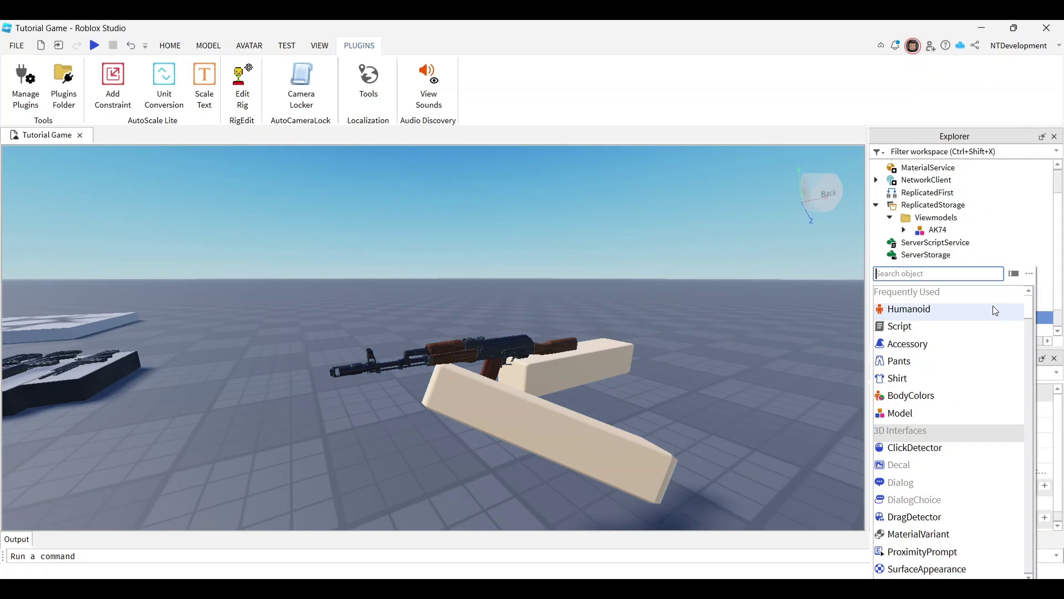
pyautogui.write('lo')
pyautogui.click(945, 294)
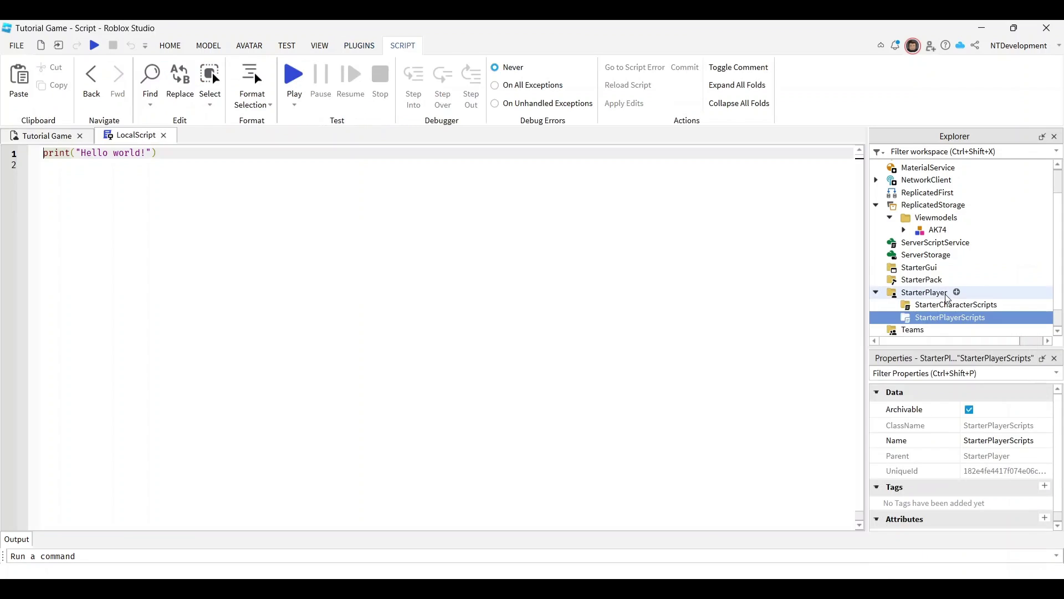
pyautogui.rightClick(955, 323)
pyautogui.click(812, 318)
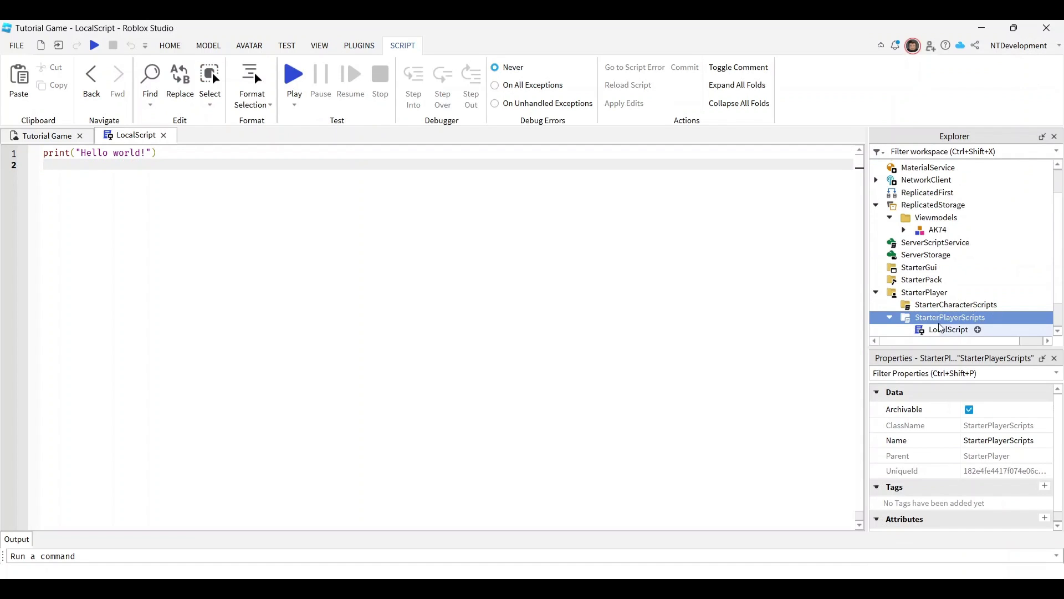
# Rename the LocalScript to 'Framework - Client' and delete its placeholder print line.
pyautogui.scroll(-1, 956, 313)
pyautogui.click(947, 295)
pyautogui.rightClick(947, 296)
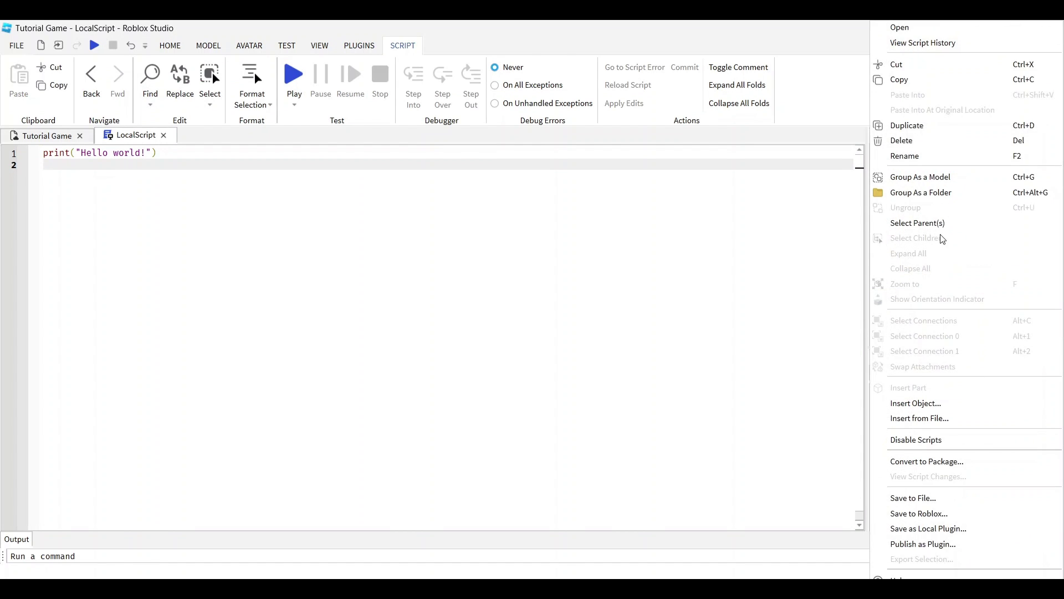
pyautogui.click(915, 157)
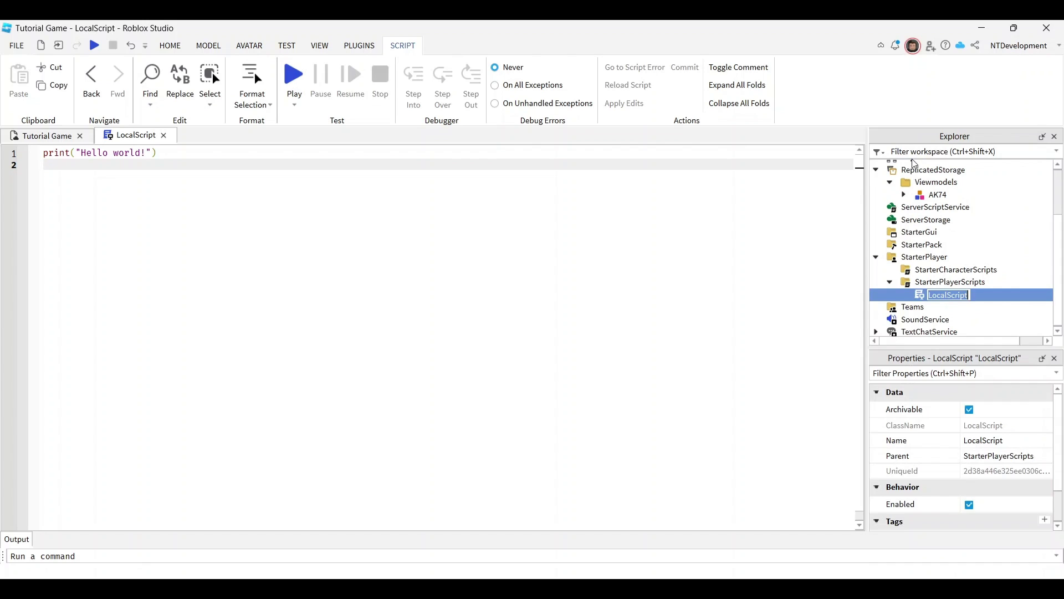
pyautogui.write('Framework - Client')
pyautogui.press('Return')
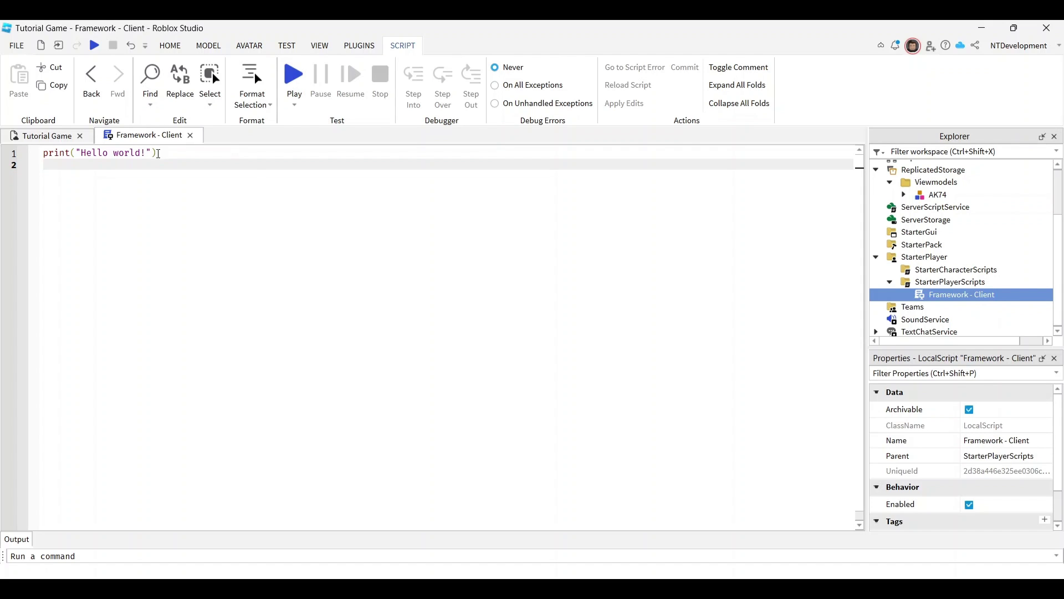
pyautogui.moveTo(71, 180); pyautogui.dragTo(34, 155)
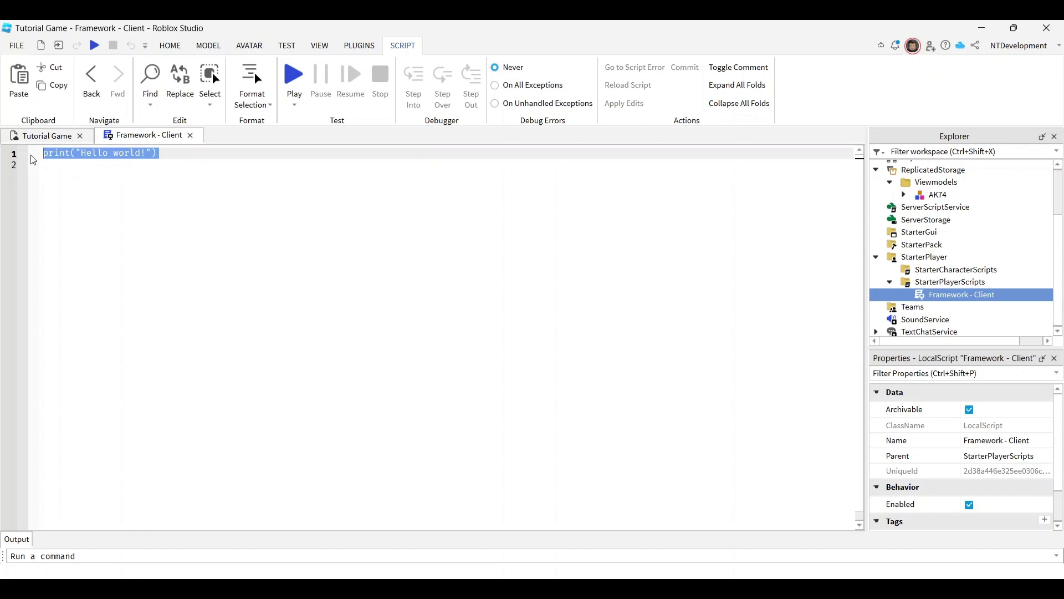
pyautogui.press('BackSpace')
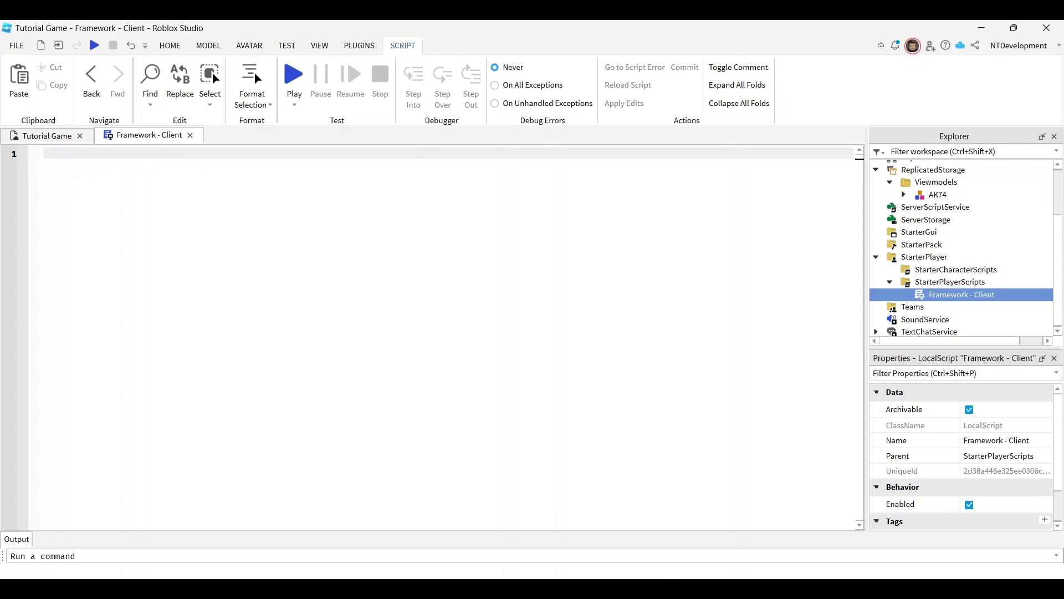
# Copy the framework code from the Google Doc in the browser.
pyautogui.hotkey('alt', 'Tab')
pyautogui.moveTo(259, 217); pyautogui.dragTo(470, 489)
pyautogui.scroll(-4, 430, 363)
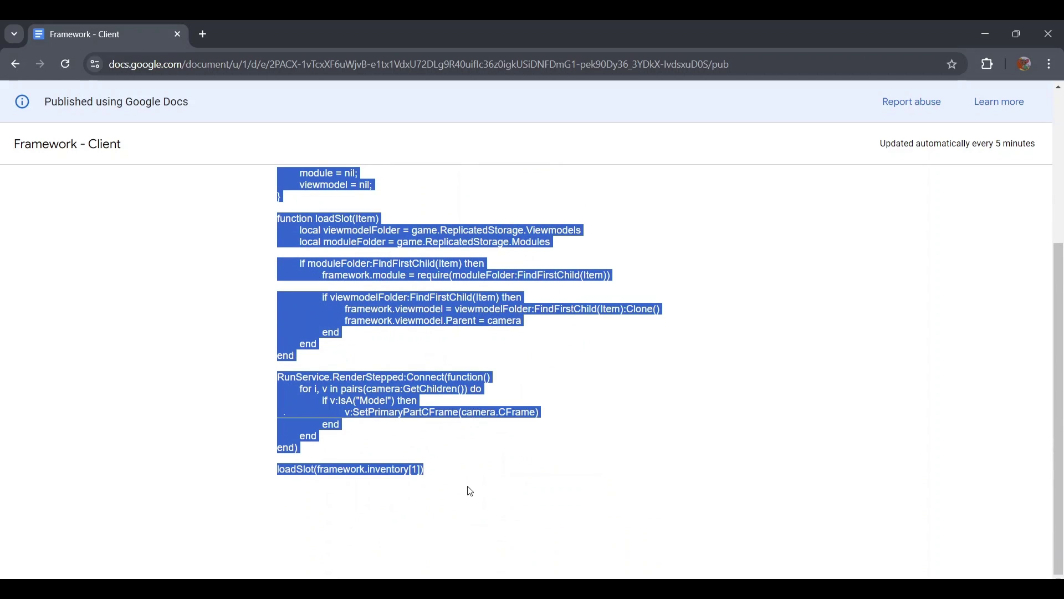
pyautogui.click(974, 26)
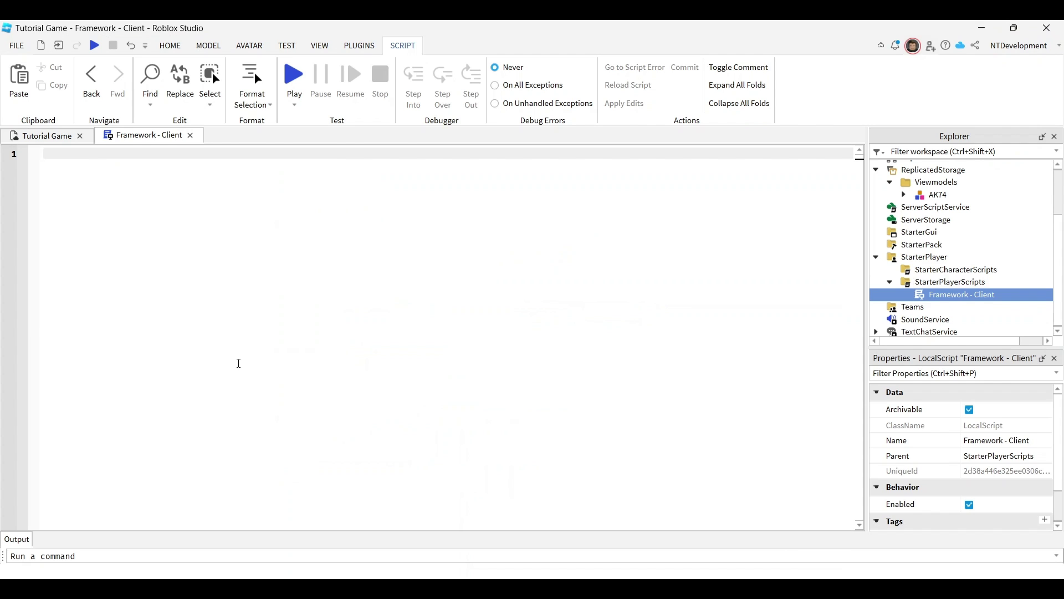
# Paste the client framework code, with inventory AK74, Glock, Knife and Grenade, into Framework - Client.
pyautogui.hotkey('ctrl', 'v')
pyautogui.scroll(15, 146, 294)
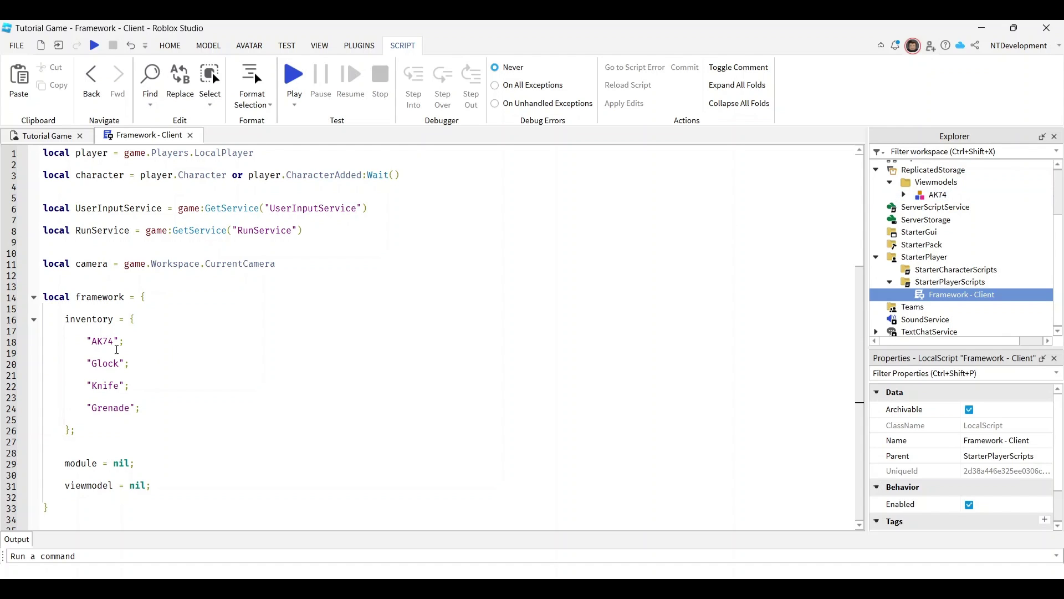
pyautogui.moveTo(91, 340); pyautogui.dragTo(113, 341)
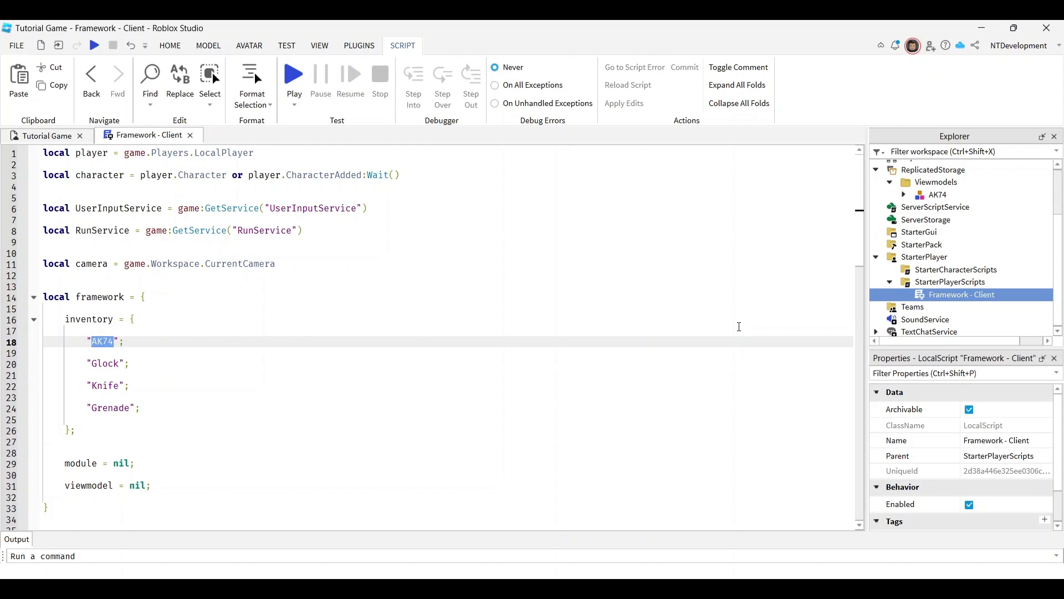
pyautogui.click(739, 327)
pyautogui.scroll(1, 914, 266)
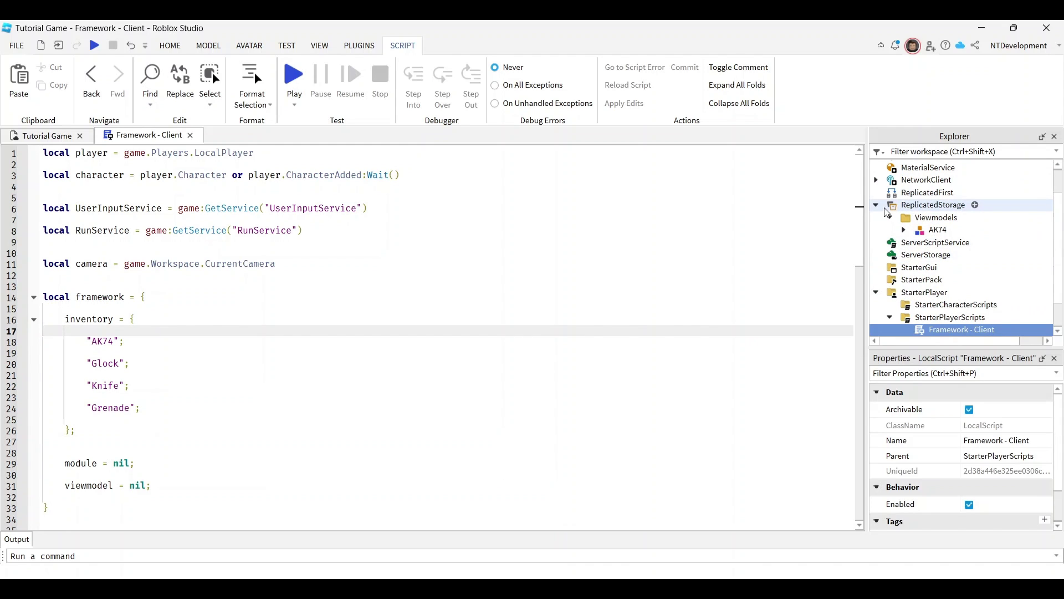
# Add a folder named 'Modules' to ReplicatedStorage.
pyautogui.click(976, 204)
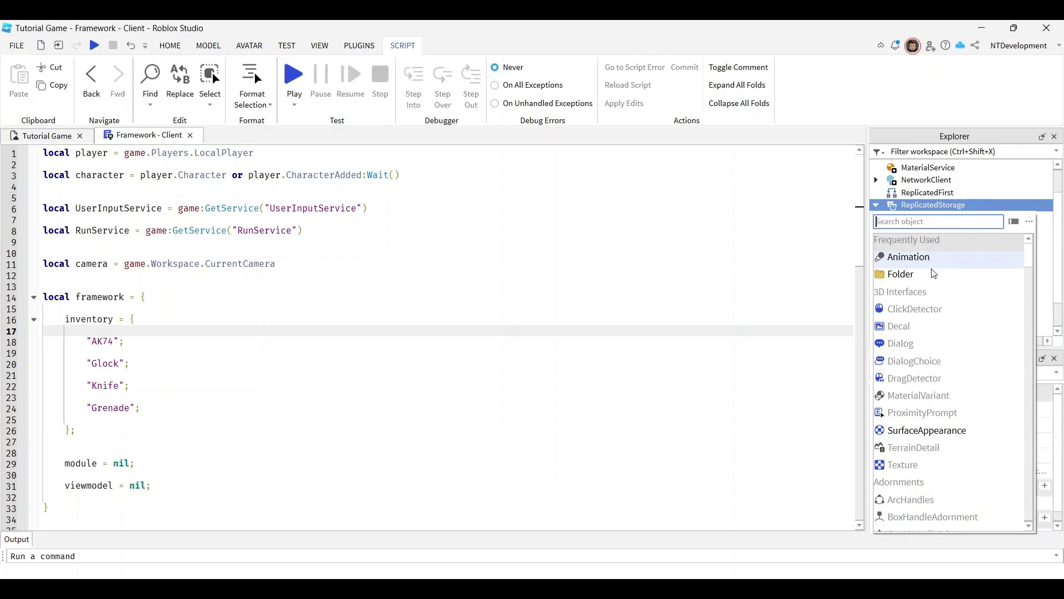
pyautogui.click(921, 276)
pyautogui.rightClick(929, 218)
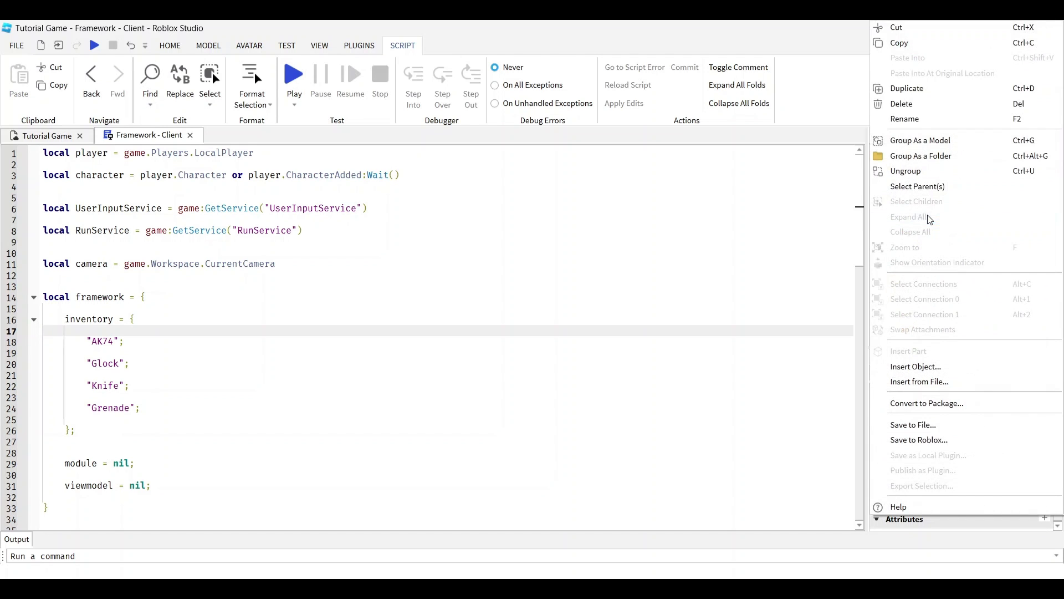
pyautogui.click(911, 119)
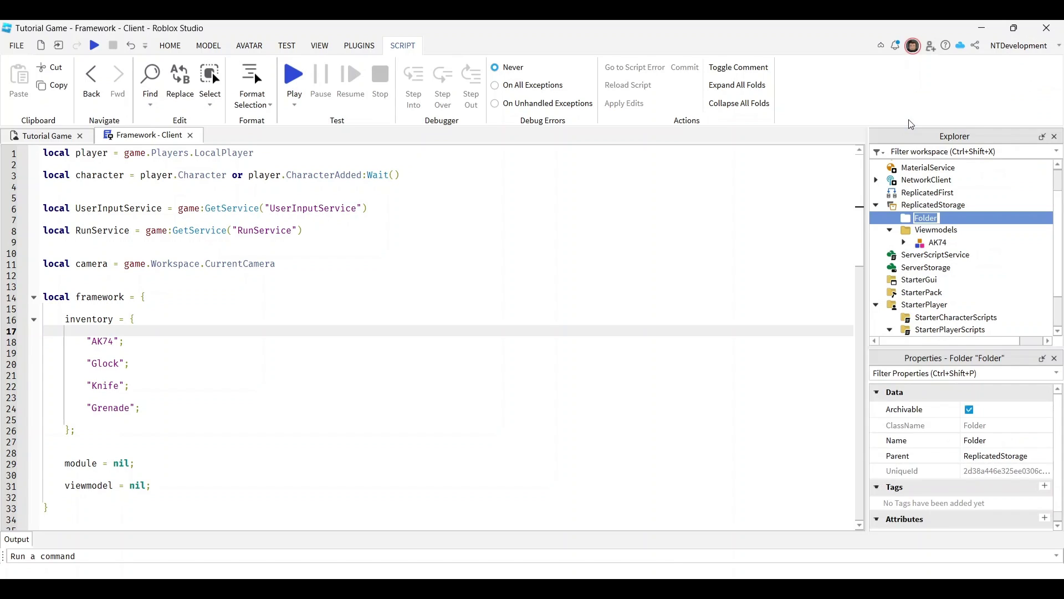
pyautogui.write('Modules')
pyautogui.press('Return')
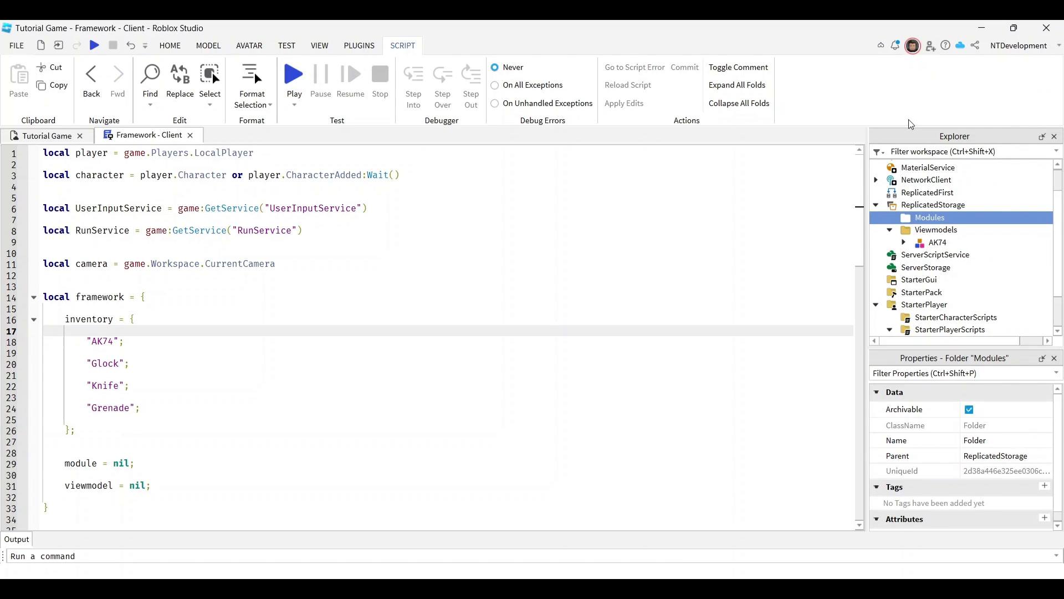
# Add a ModuleScript named 'AK74' inside the Modules folder.
pyautogui.click(955, 218)
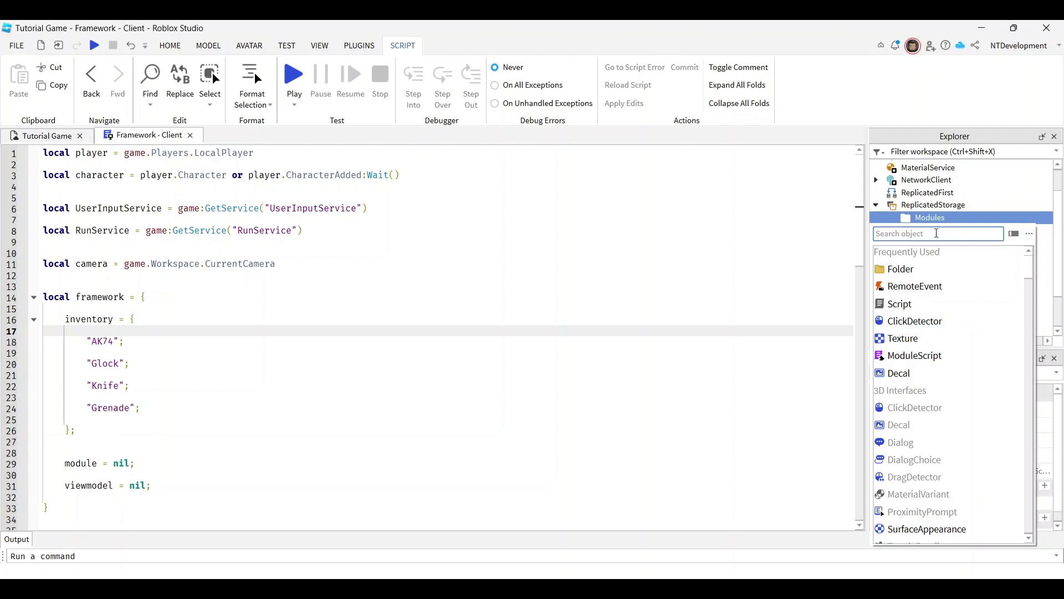
pyautogui.click(920, 357)
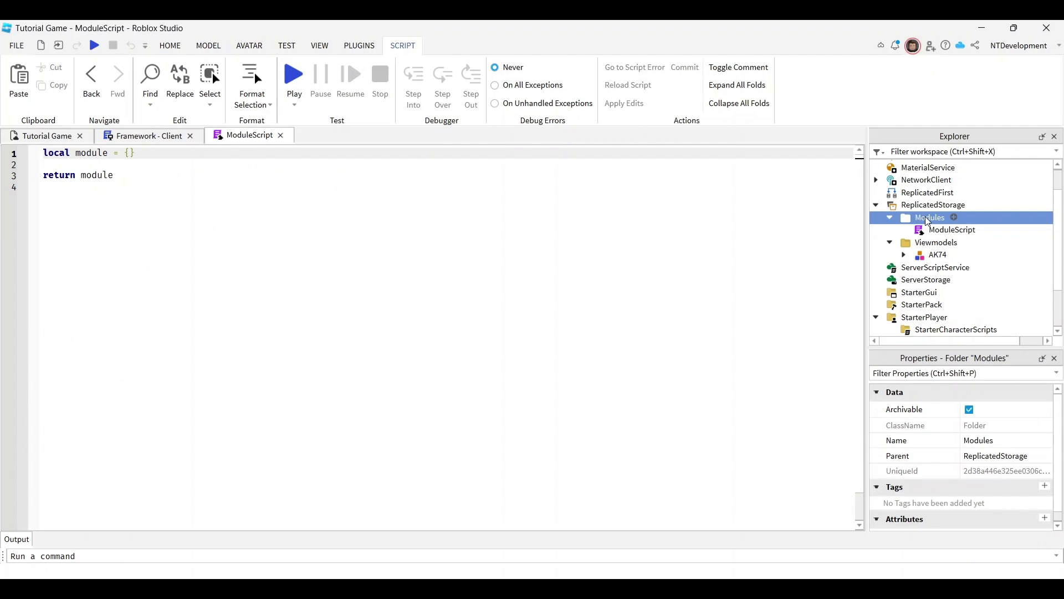
pyautogui.click(952, 230)
pyautogui.rightClick(952, 230)
pyautogui.click(919, 153)
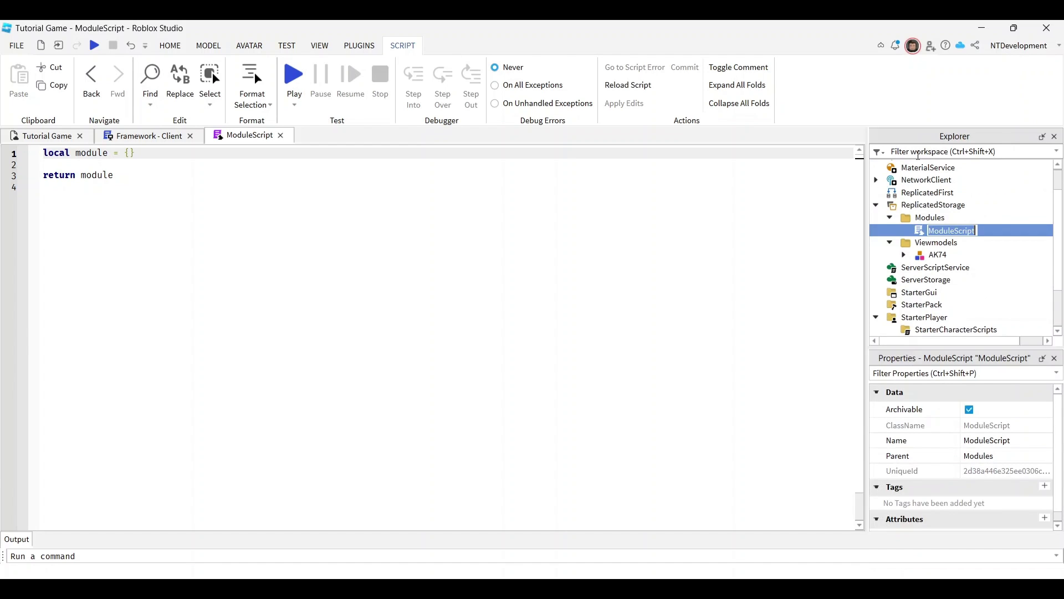
pyautogui.write('AK74')
pyautogui.press('Return')
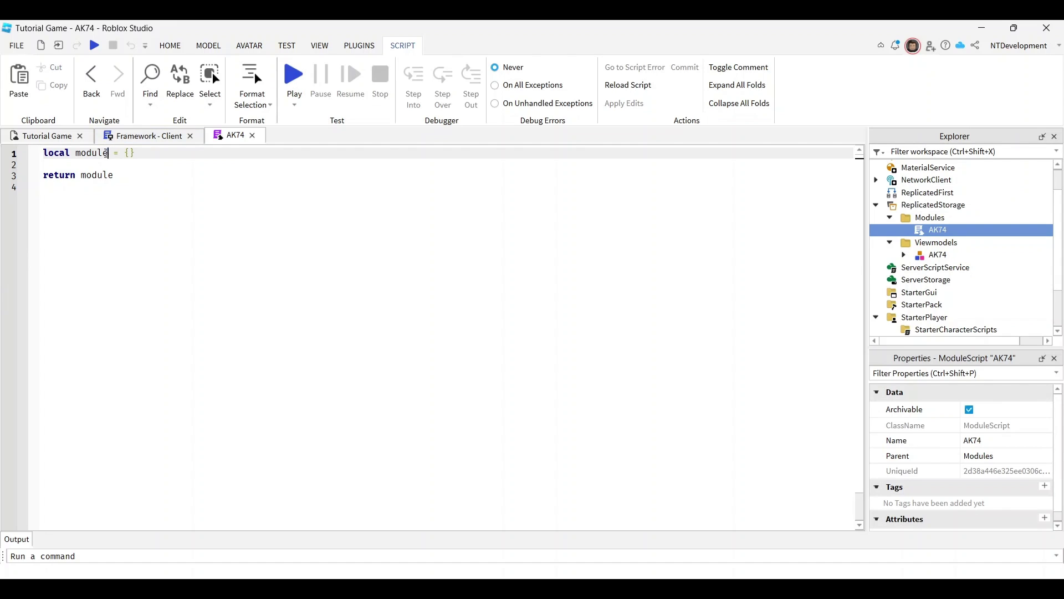
# Rename the module table to 'Settings' on lines 1 and 3, then start a playtest.
pyautogui.doubleClick(82, 155)
pyautogui.write('Setti')
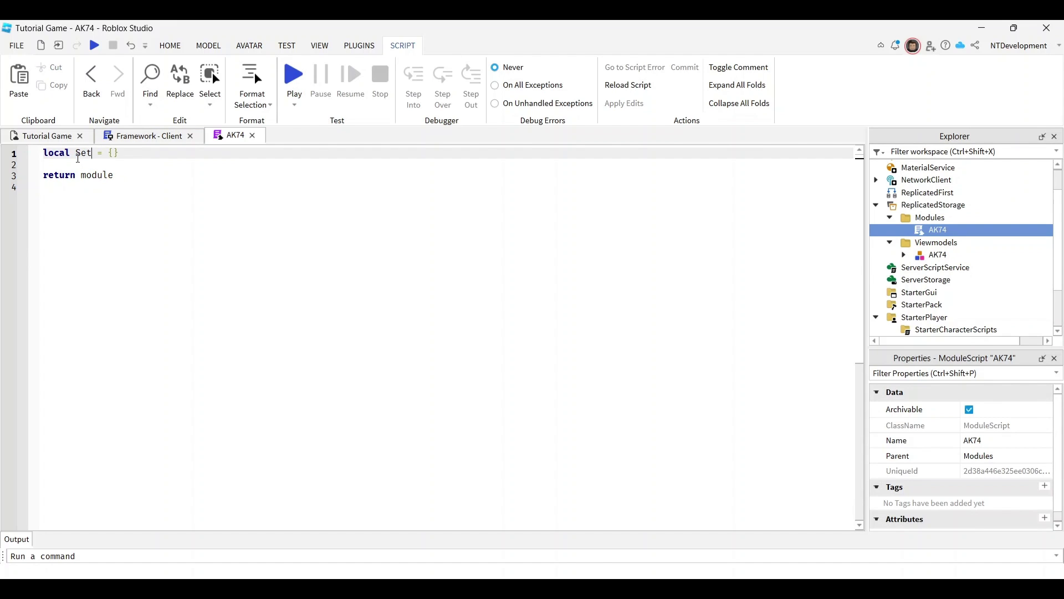
pyautogui.write('ngs')
pyautogui.click(87, 176)
pyautogui.doubleClick(86, 176)
pyautogui.write('Sett')
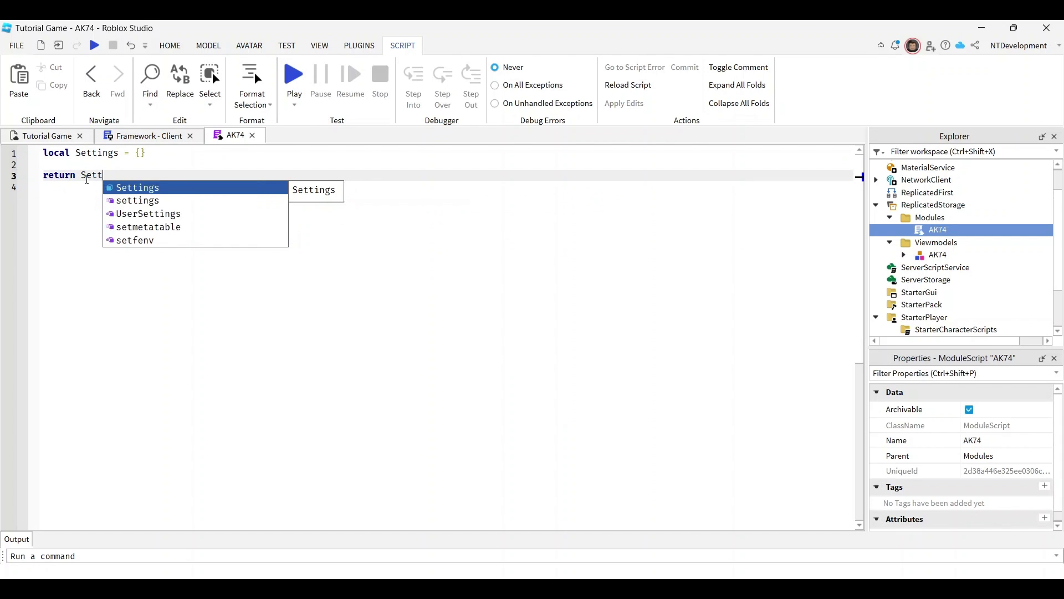
pyautogui.write('ings')
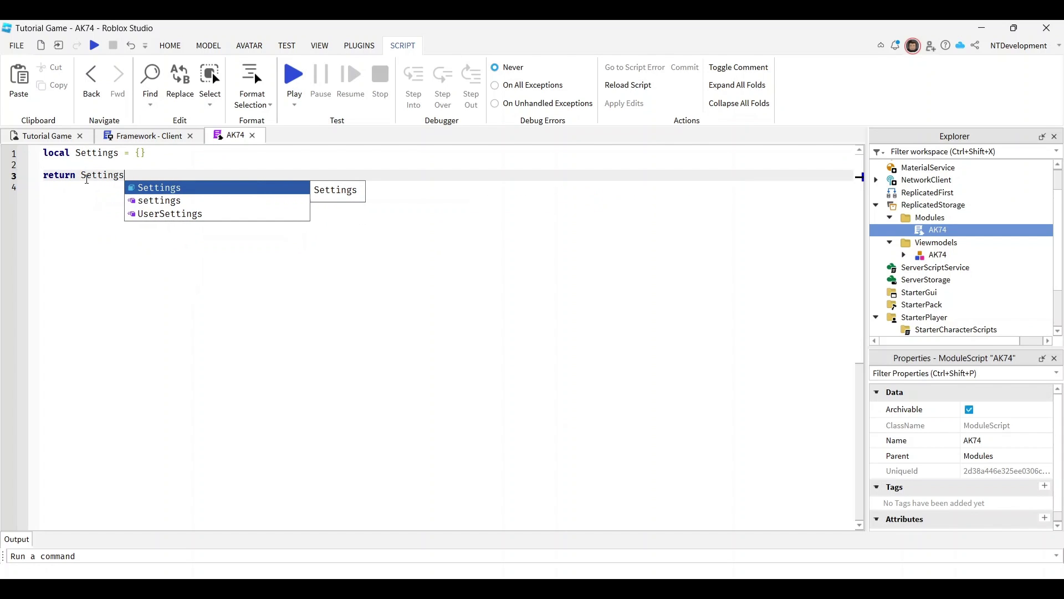
pyautogui.click(39, 294)
pyautogui.click(294, 78)
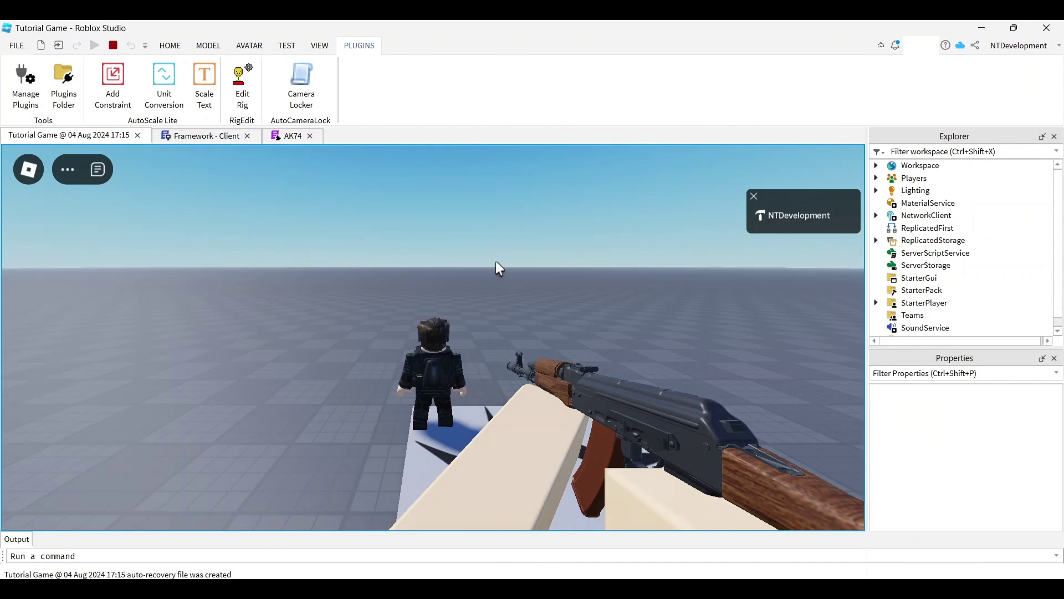
# Rotate the camera, zoom into first person and walk toward the gun platforms.
pyautogui.moveTo(496, 260); pyautogui.dragTo(494, 261, button='right')
pyautogui.scroll(4, 491, 256)
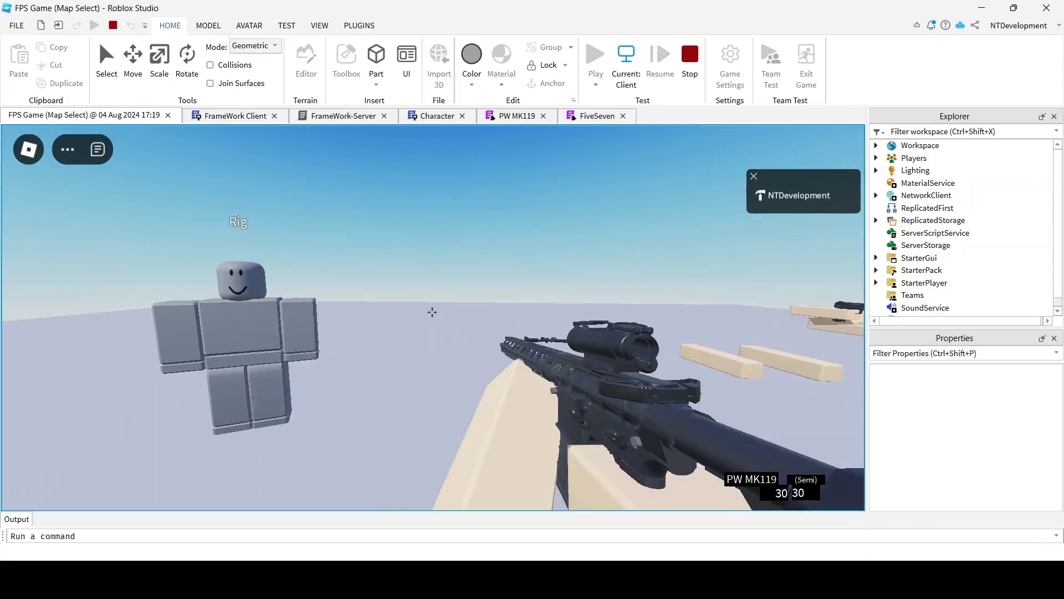
pyautogui.press('w')
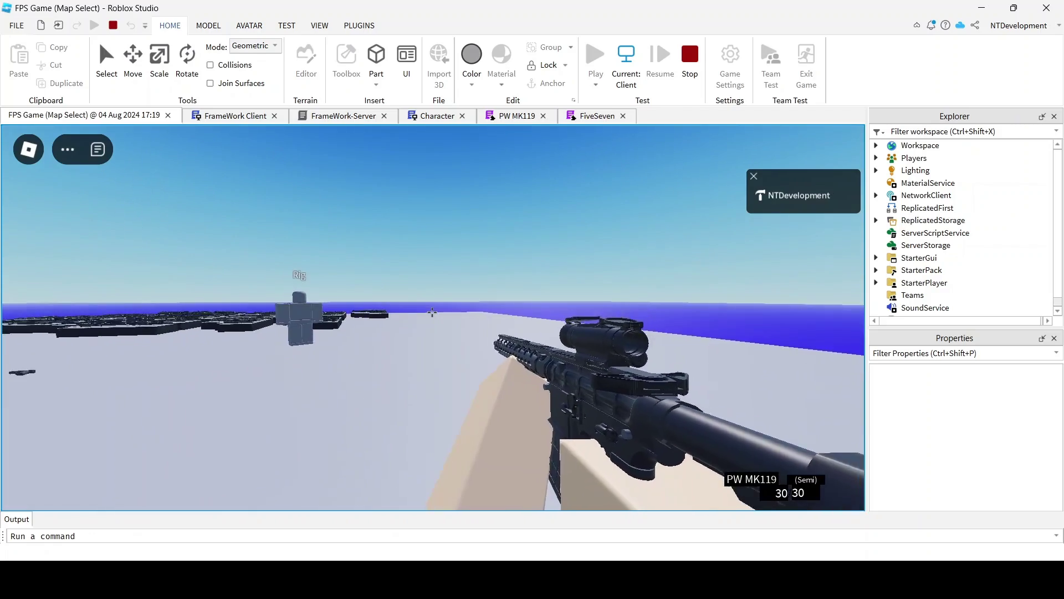
# Shoot the Rig dummy with the PW MK119, backing away, until 15 of 30 rounds remain.
pyautogui.tripleClick(432, 312)
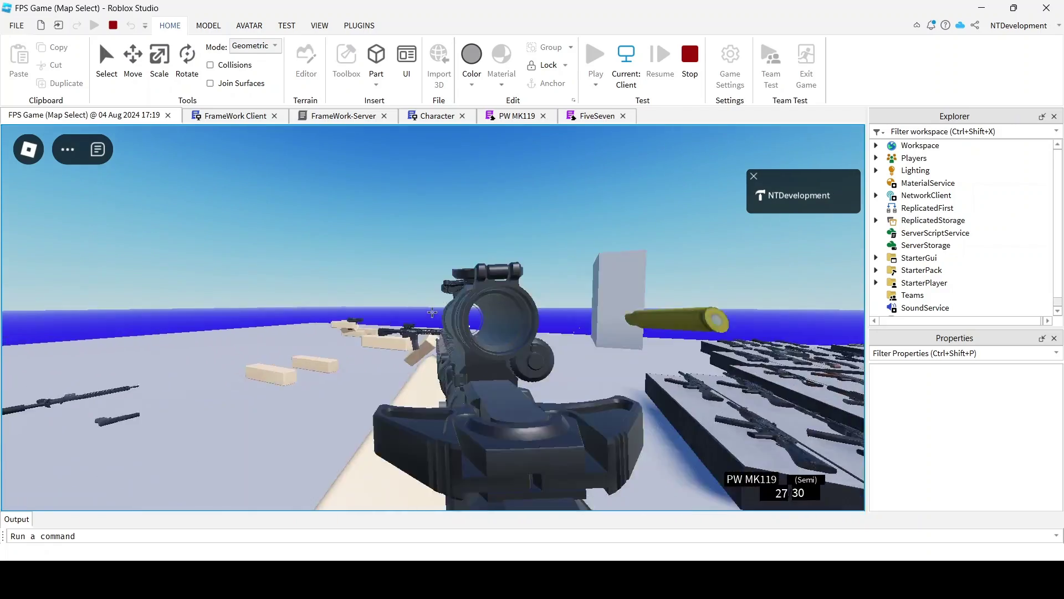
pyautogui.tripleClick(433, 312)
pyautogui.tripleClick(432, 312)
pyautogui.press('s')
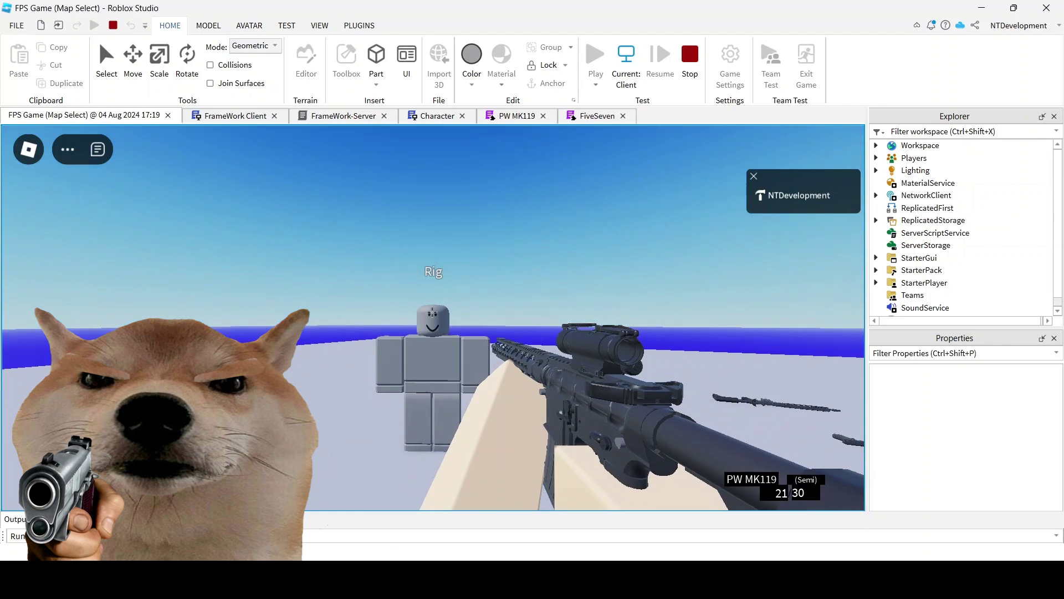
pyautogui.click(432, 312)
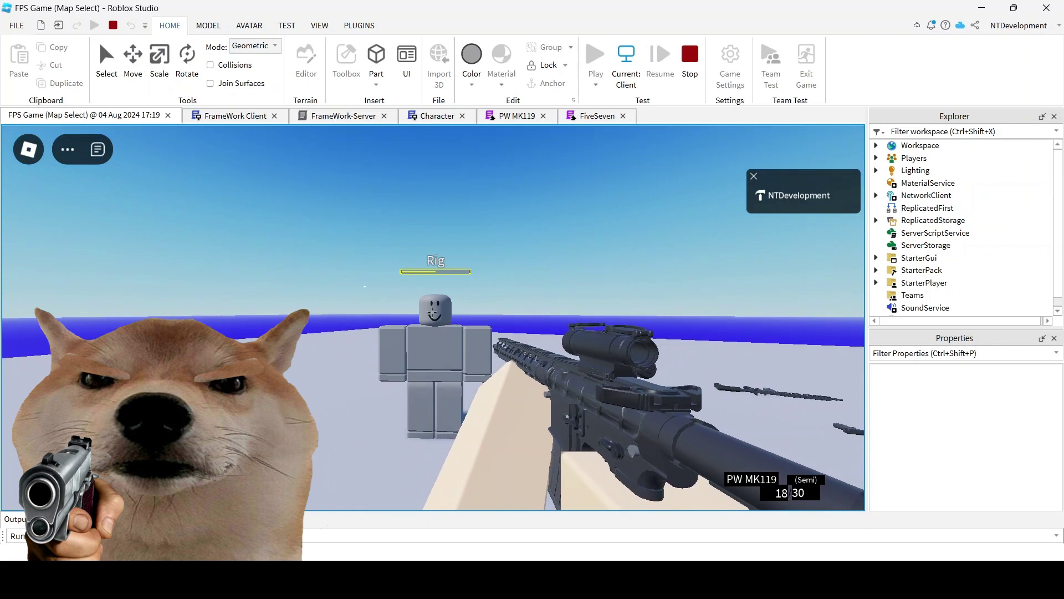
pyautogui.click(432, 312)
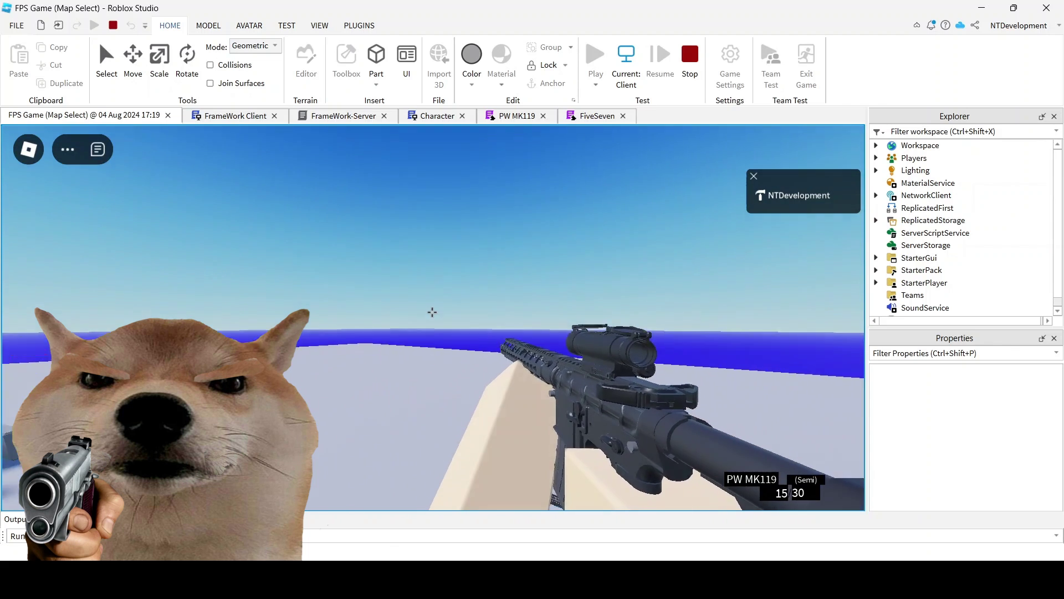